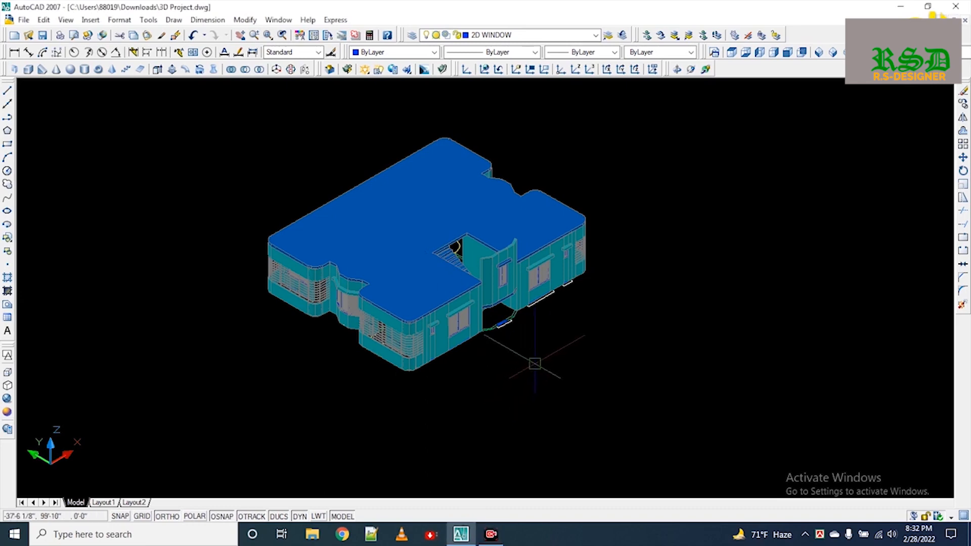
middle_drag(477, 345, 450, 353)
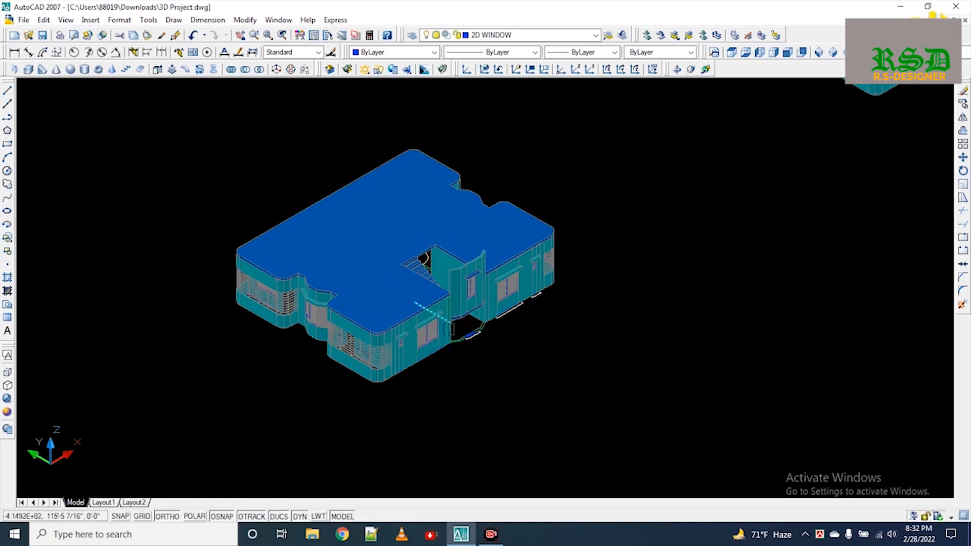
click(447, 332)
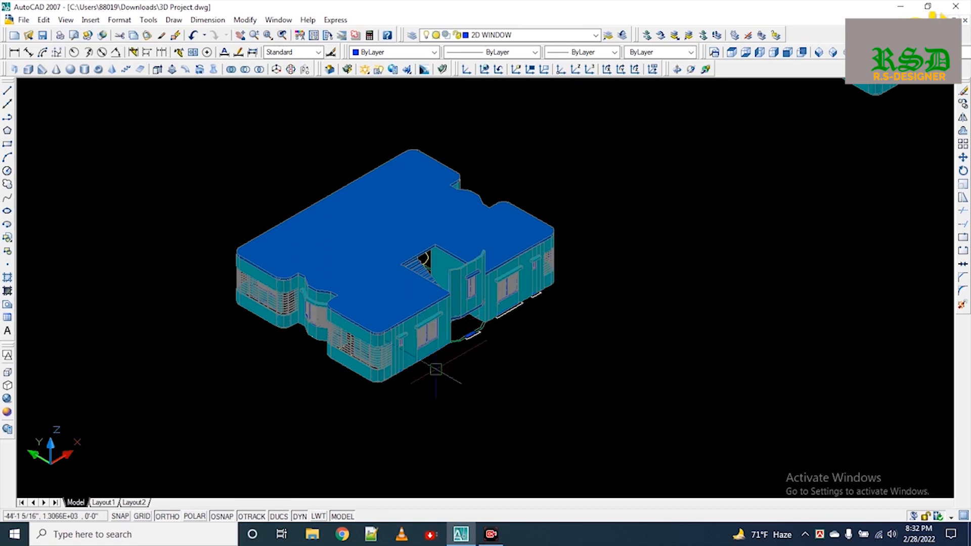
middle_drag(517, 259, 398, 370)
scroll(401, 366, down, 3)
scroll(407, 362, down, 2)
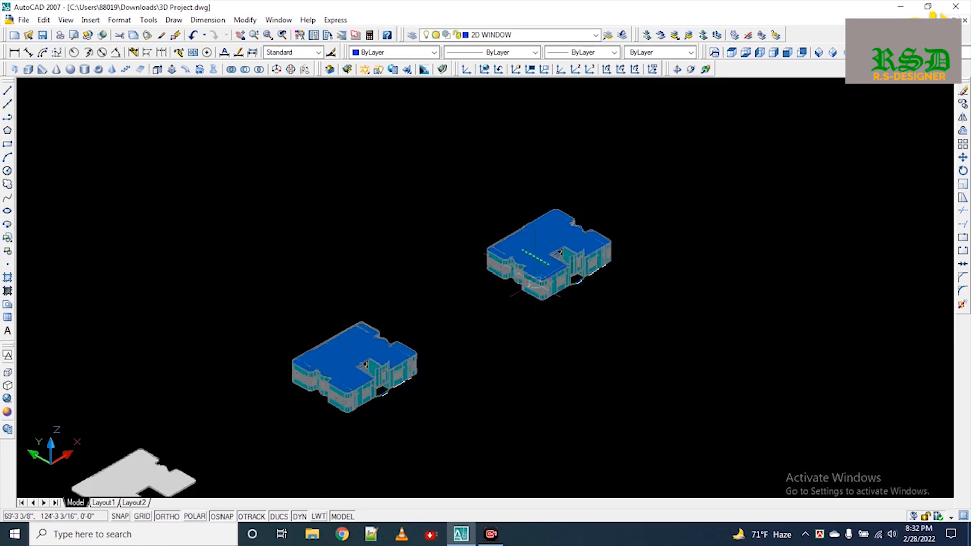
scroll(362, 400, up, 5)
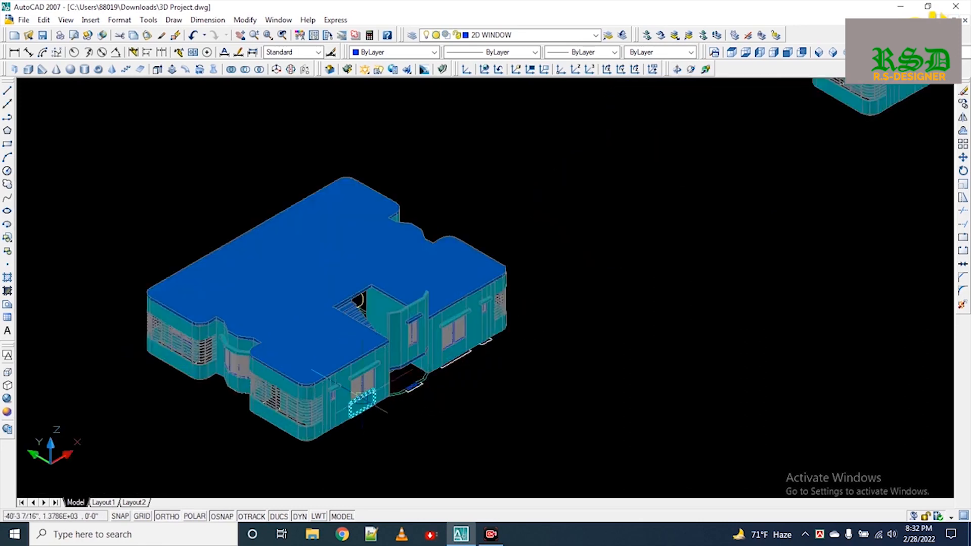
middle_drag(362, 400, 386, 373)
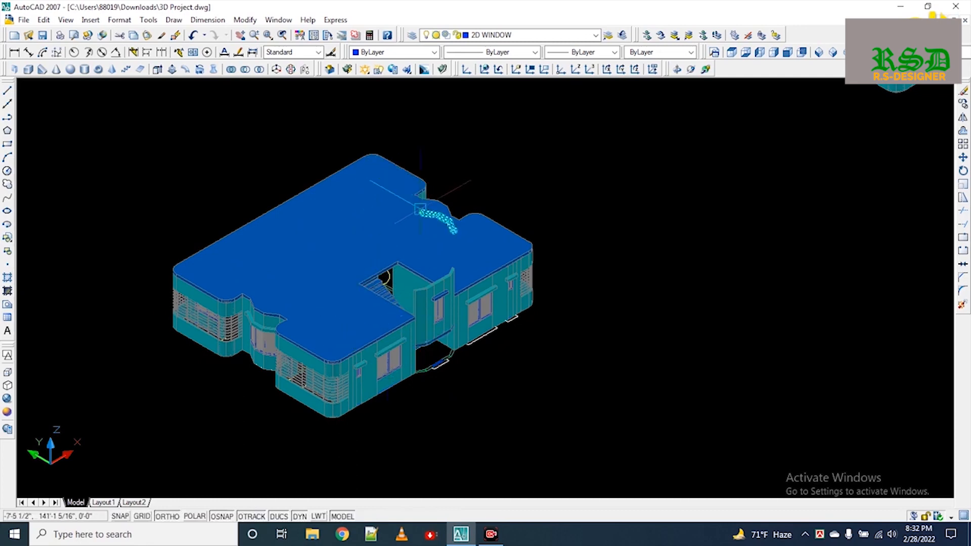
Step: Create a rectangular 3D array of the building floor with 1 row, 1 column and 5 levels spaced 10' apart
text(e)
key(Return)
scroll(501, 187, down, 2)
click(566, 152)
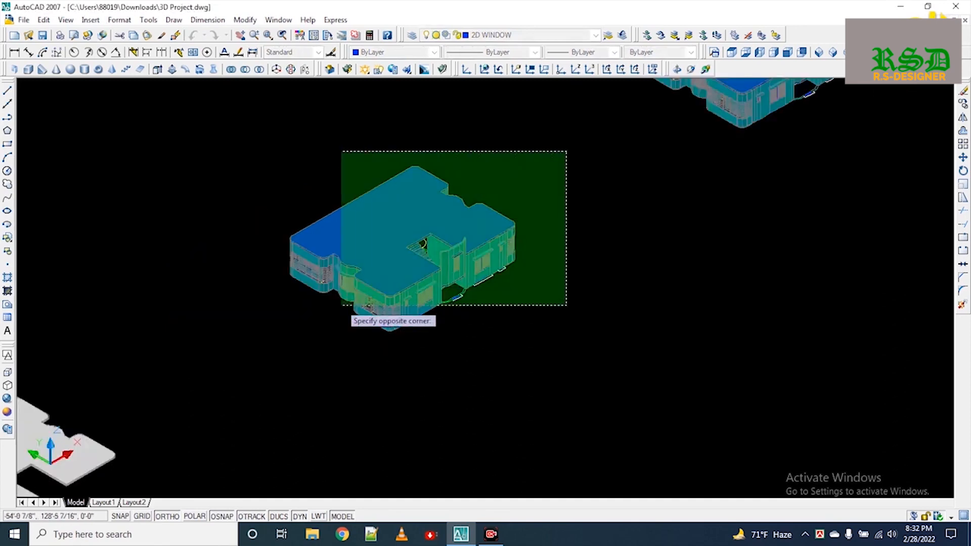
click(275, 344)
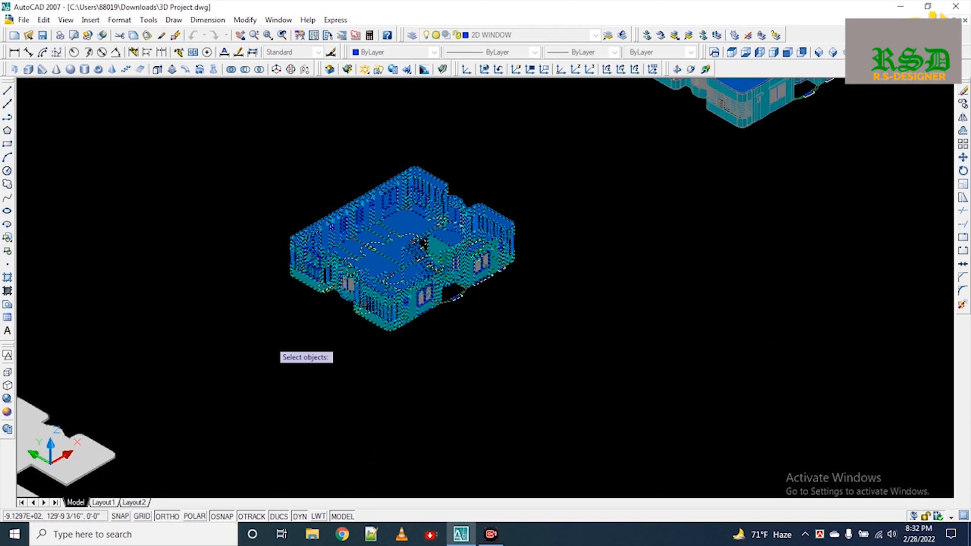
key(Return)
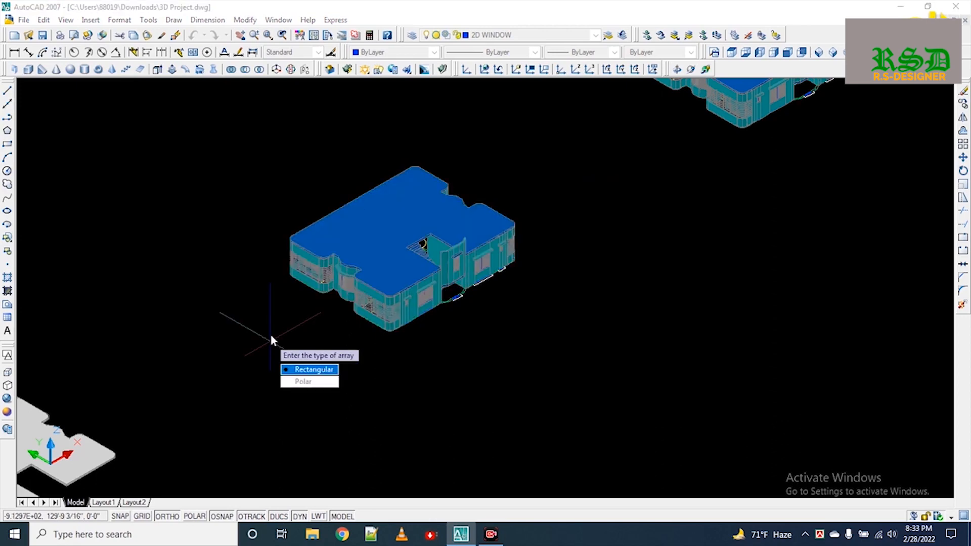
key(Return)
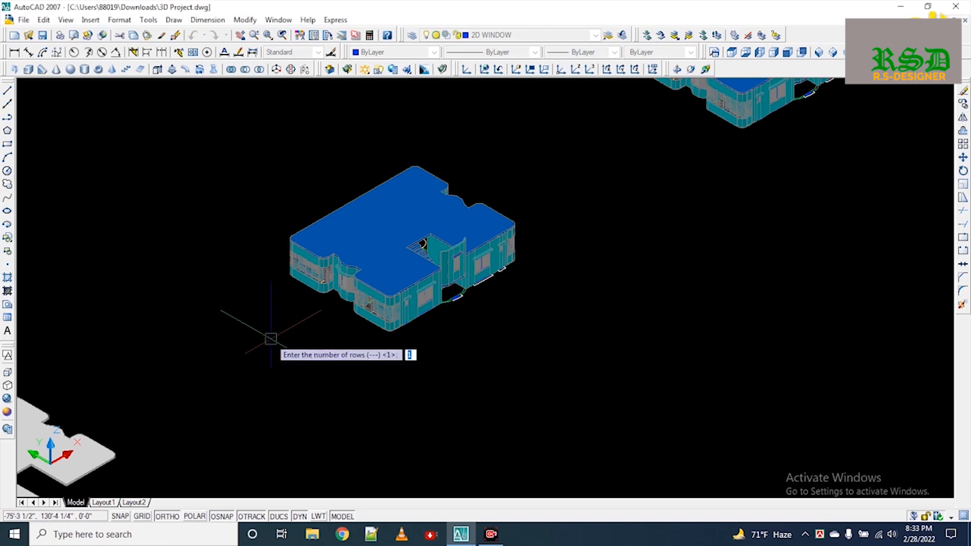
key(Return)
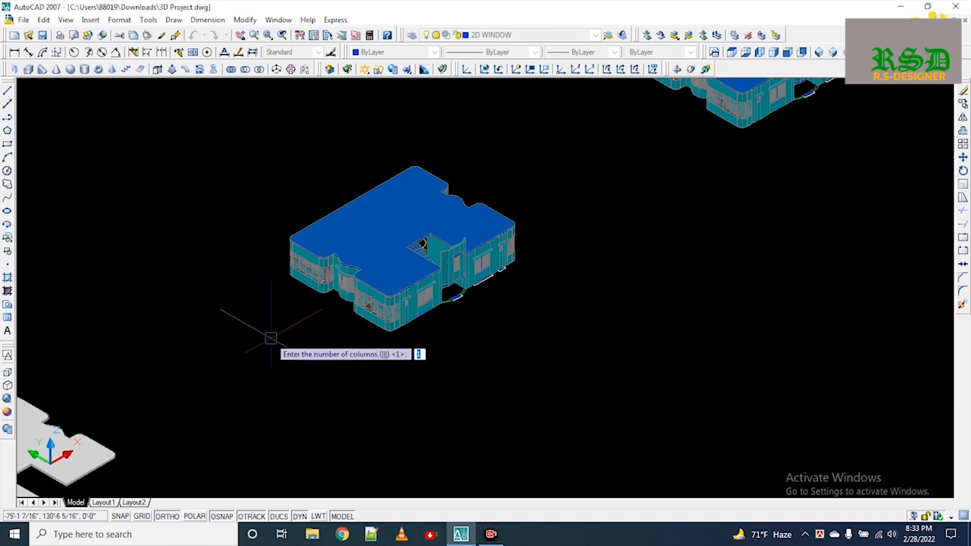
key(Return)
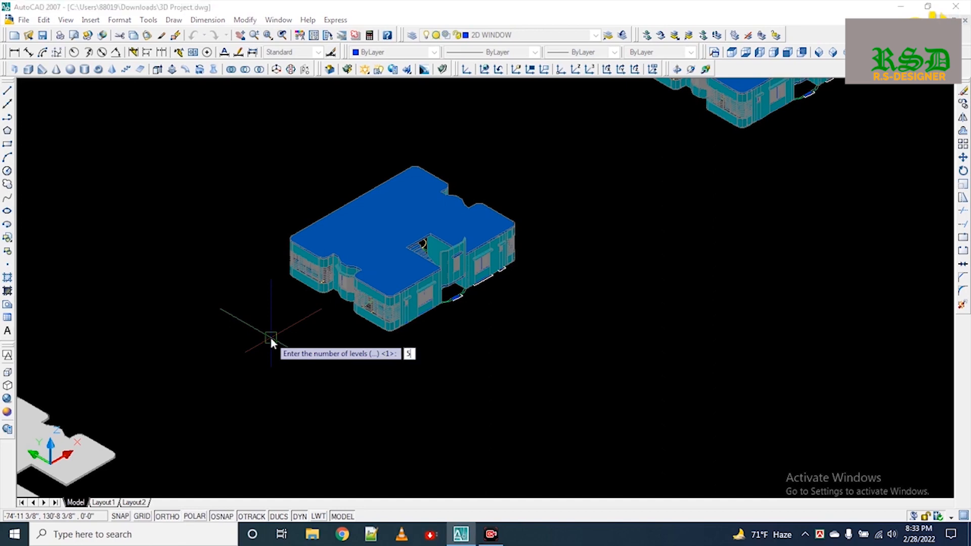
key(Return)
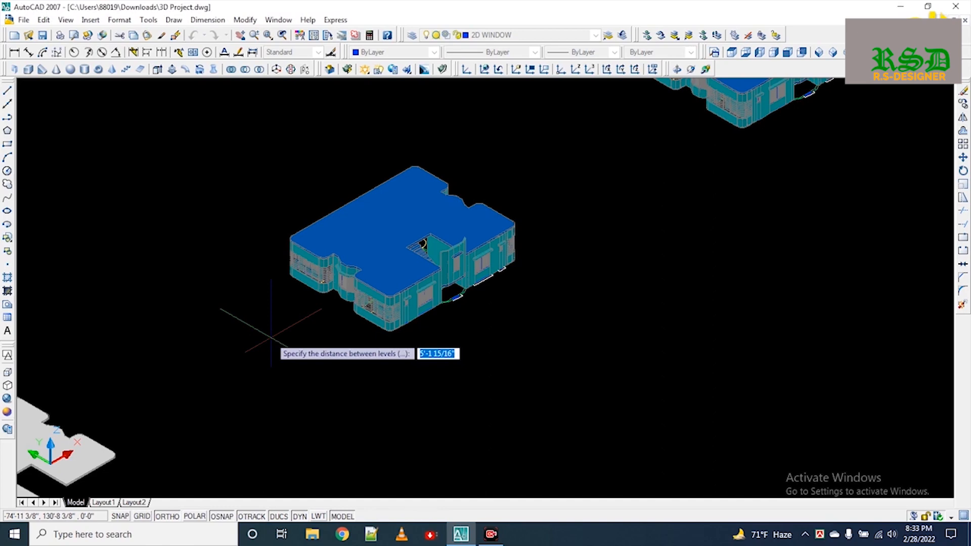
text(10')
key(Return)
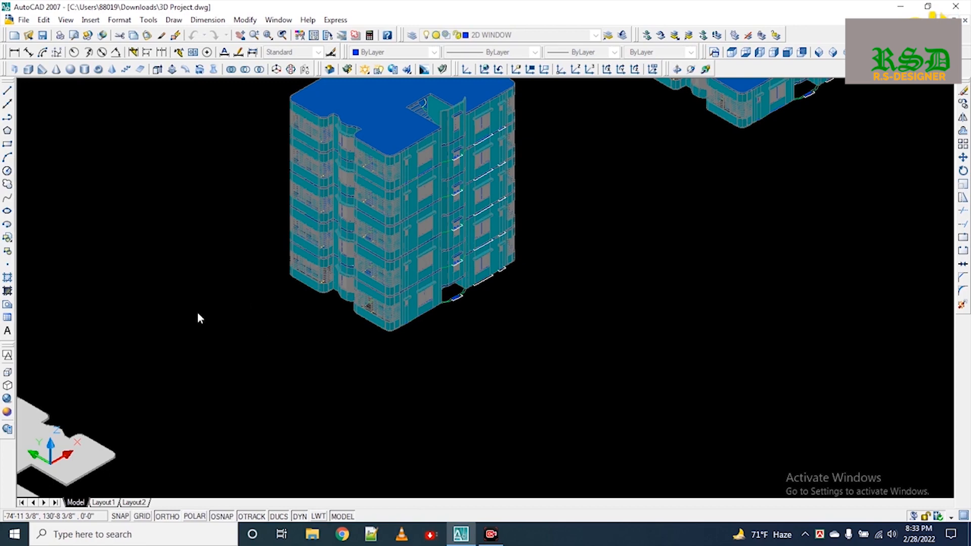
Step: Inspect the facades, window stacks and roof of the multi-storey building
middle_drag(278, 276, 214, 415)
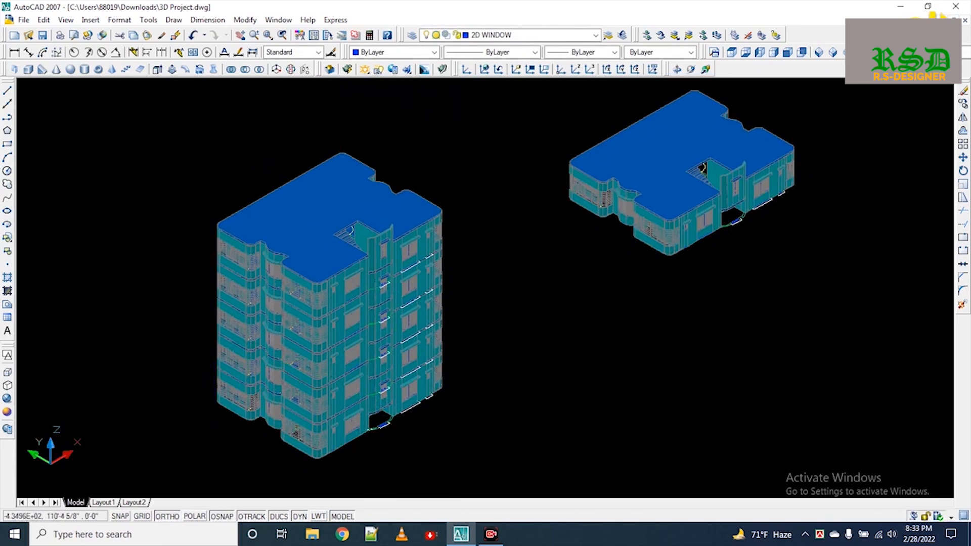
scroll(378, 433, up, 2)
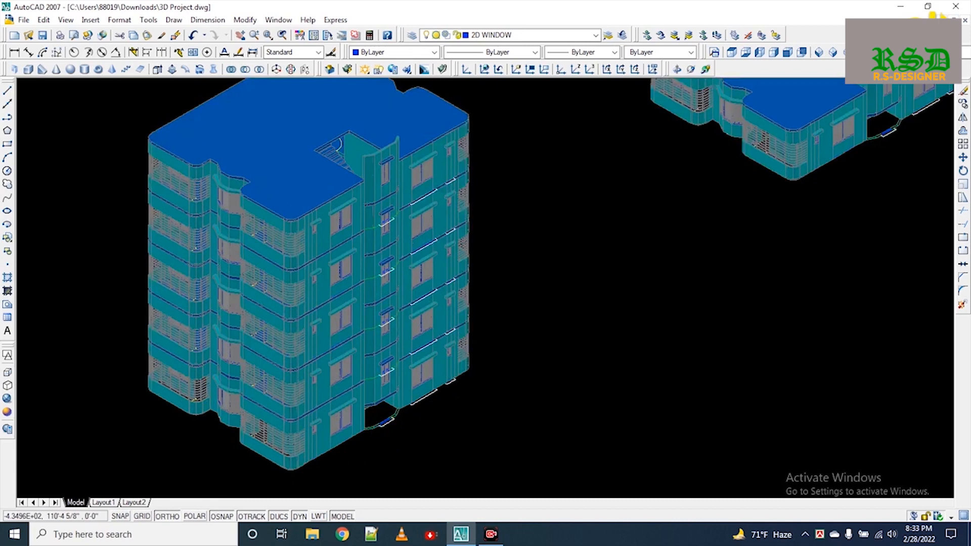
scroll(374, 420, up, 2)
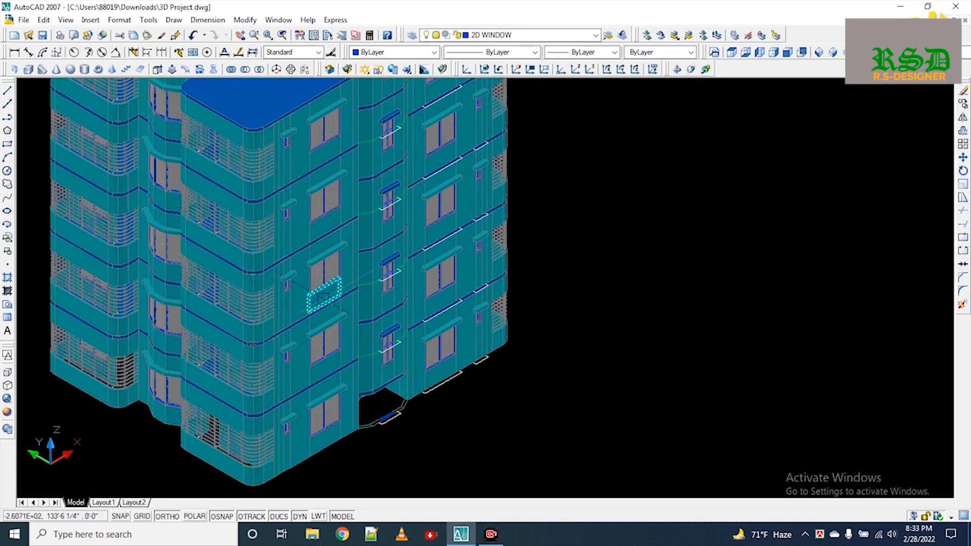
middle_drag(333, 340, 347, 388)
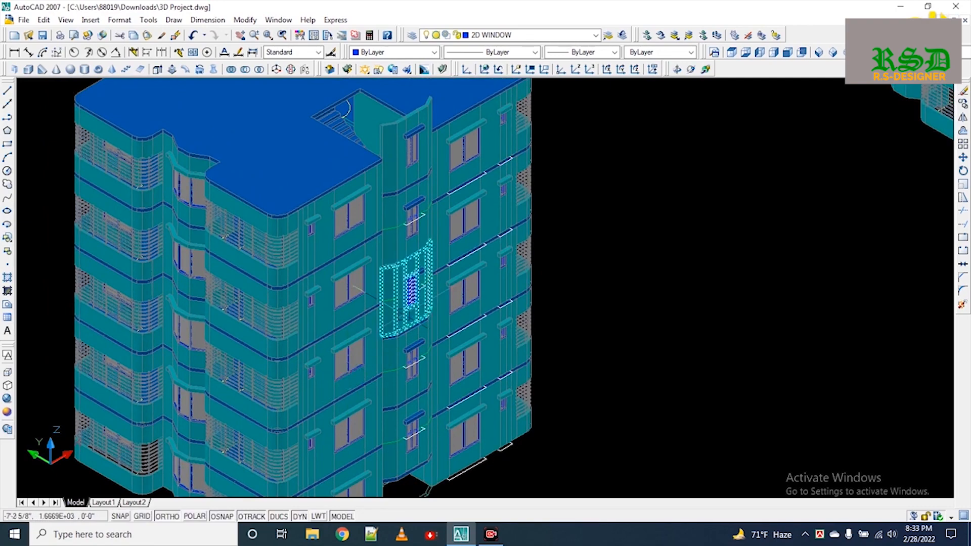
middle_drag(370, 185, 385, 252)
middle_drag(252, 162, 254, 177)
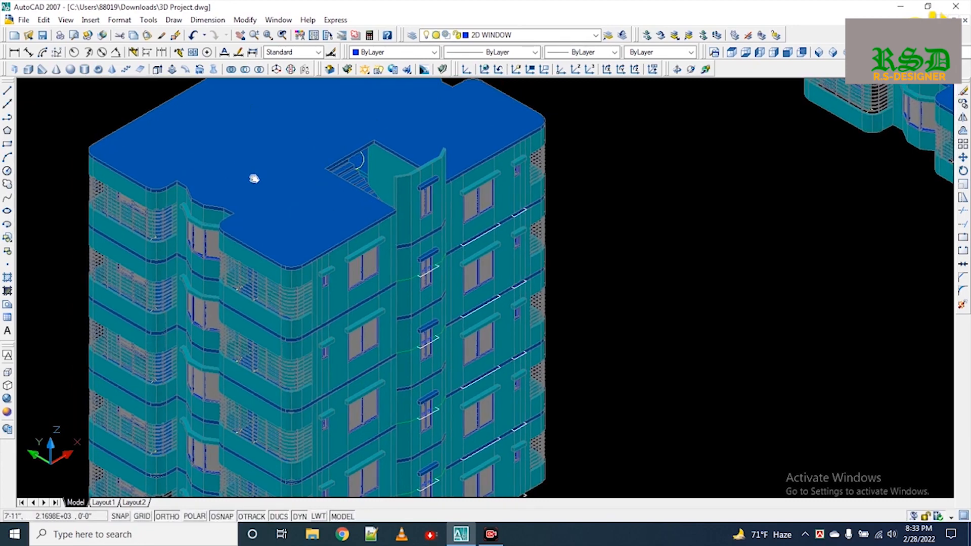
scroll(359, 176, down, 3)
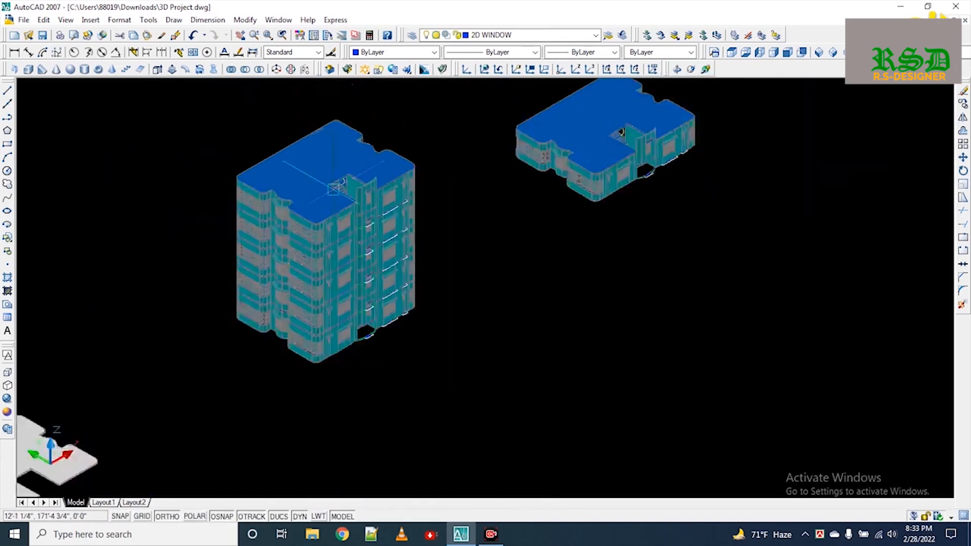
Step: Change the visual style of the model to 2D Wireframe
text(vs)
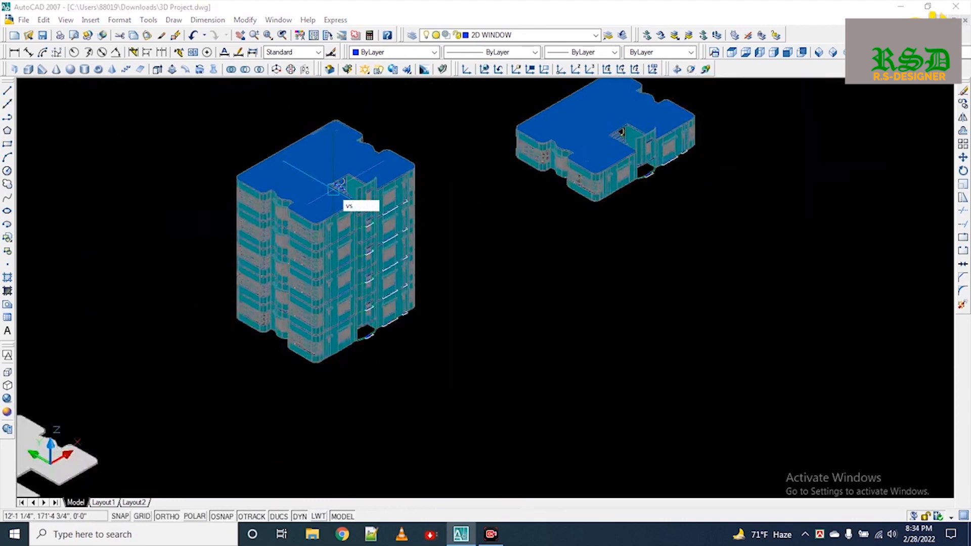
key(Return)
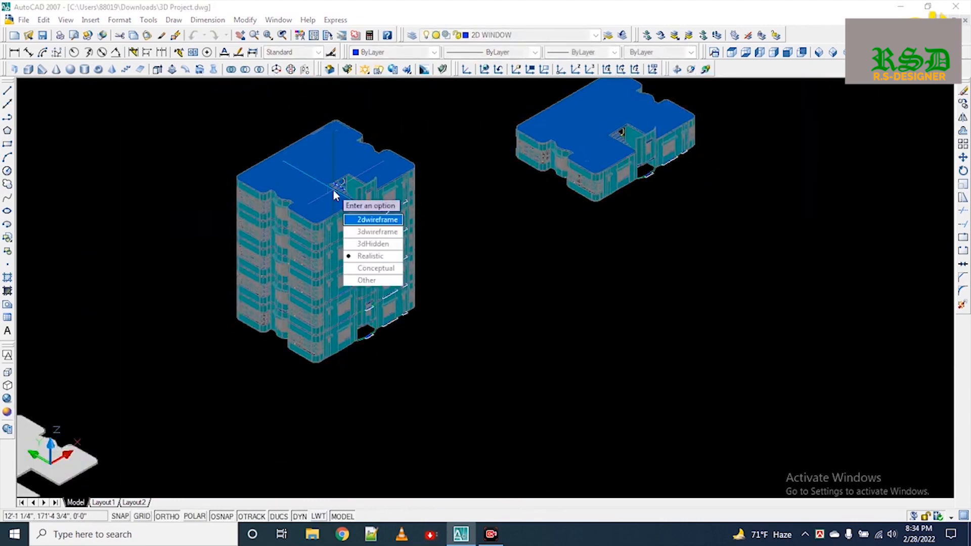
text(2)
key(Return)
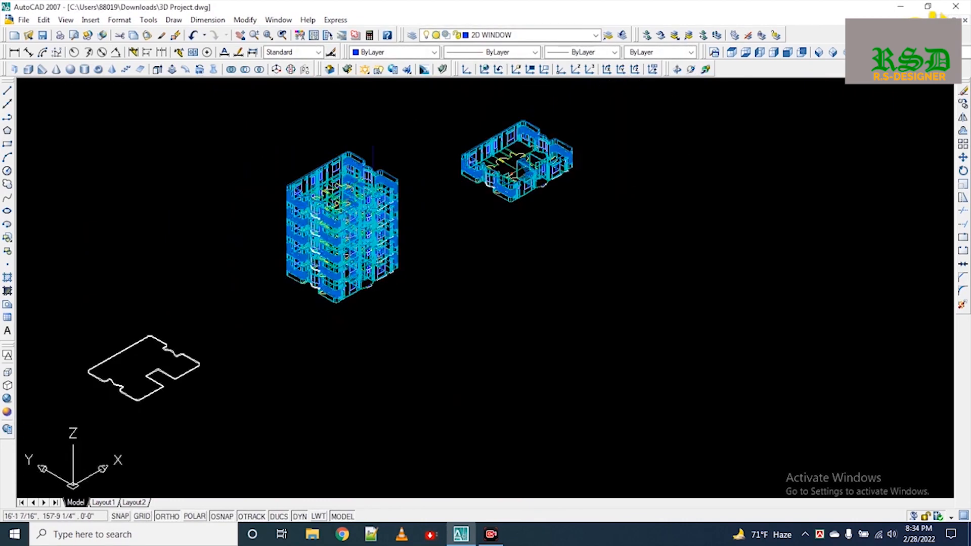
middle_drag(233, 367, 349, 325)
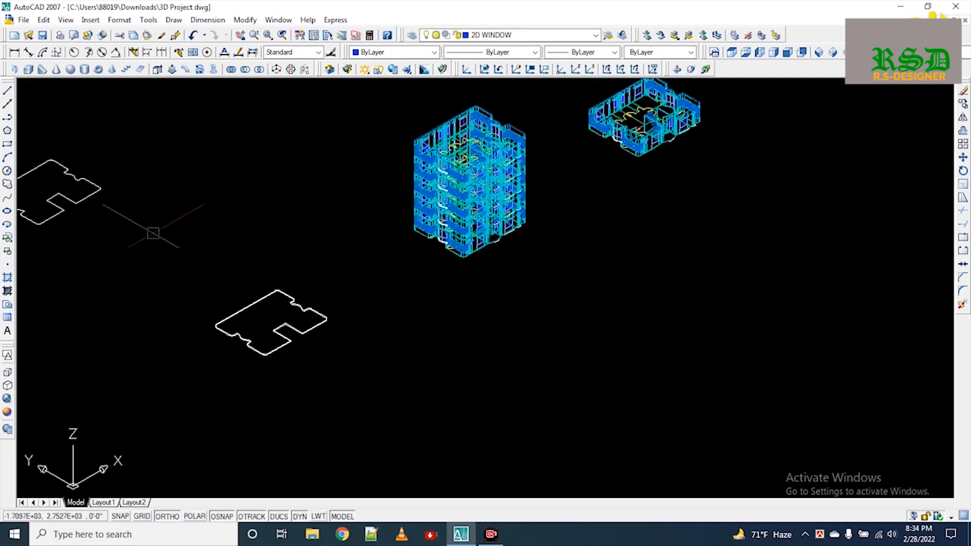
middle_drag(65, 188, 134, 209)
scroll(135, 209, up, 5)
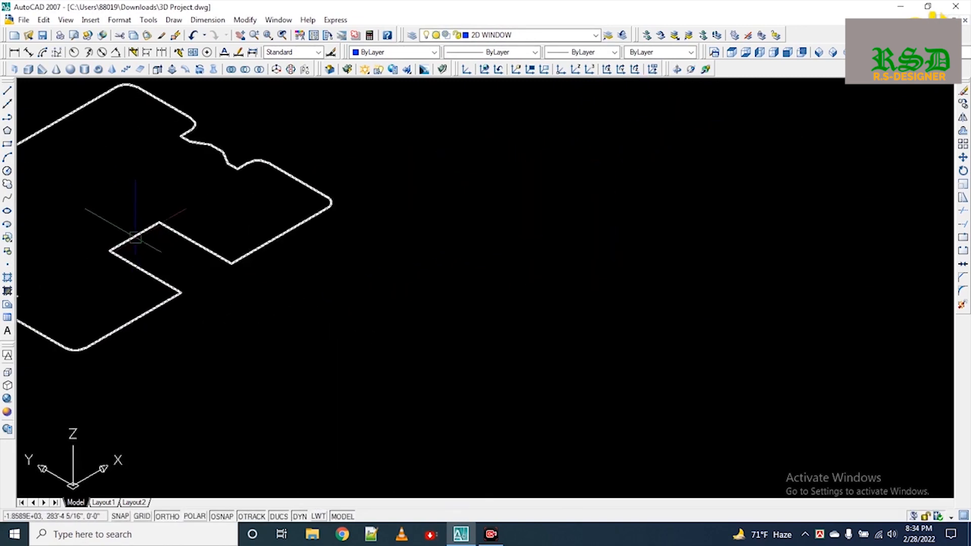
click(228, 251)
scroll(229, 251, down, 4)
key(Escape)
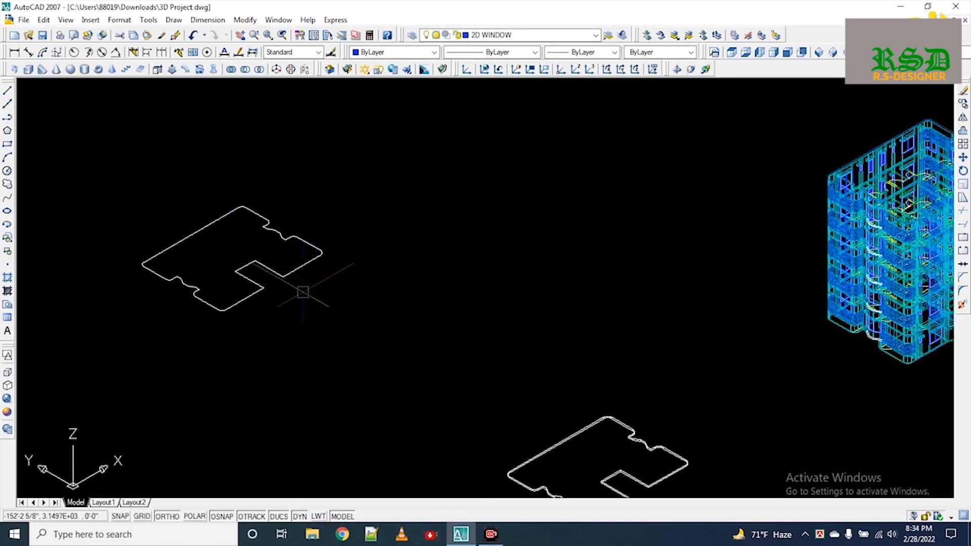
Step: Show the model in the Realistic visual style and return it to 2D Wireframe
text(v)
key(Escape)
text(vs)
key(Return)
text(r)
key(Return)
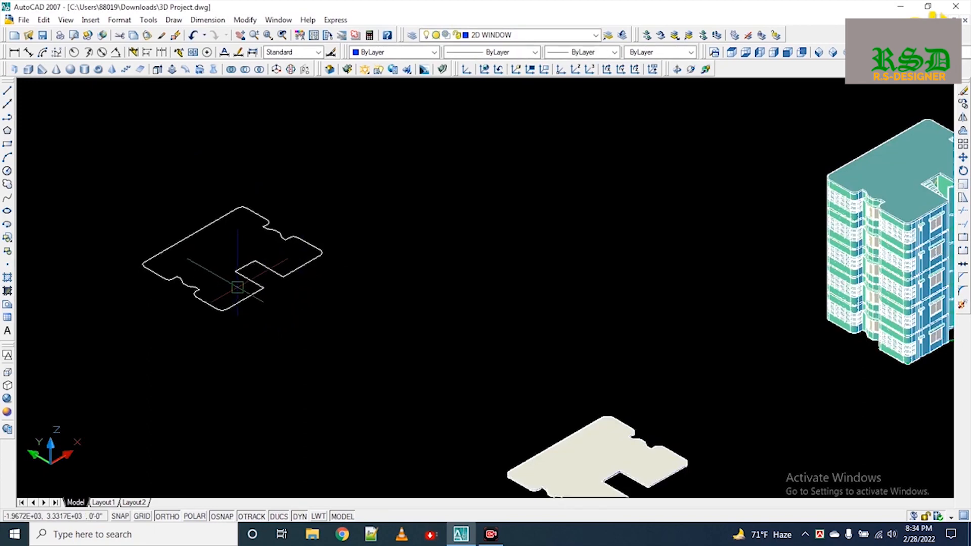
middle_drag(258, 312, 274, 333)
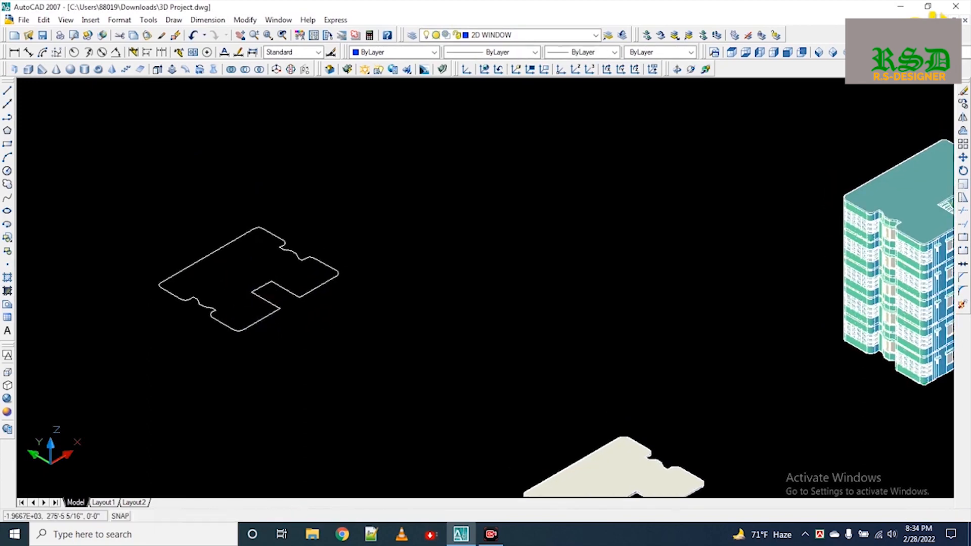
text(vs)
key(Return)
key(Return)
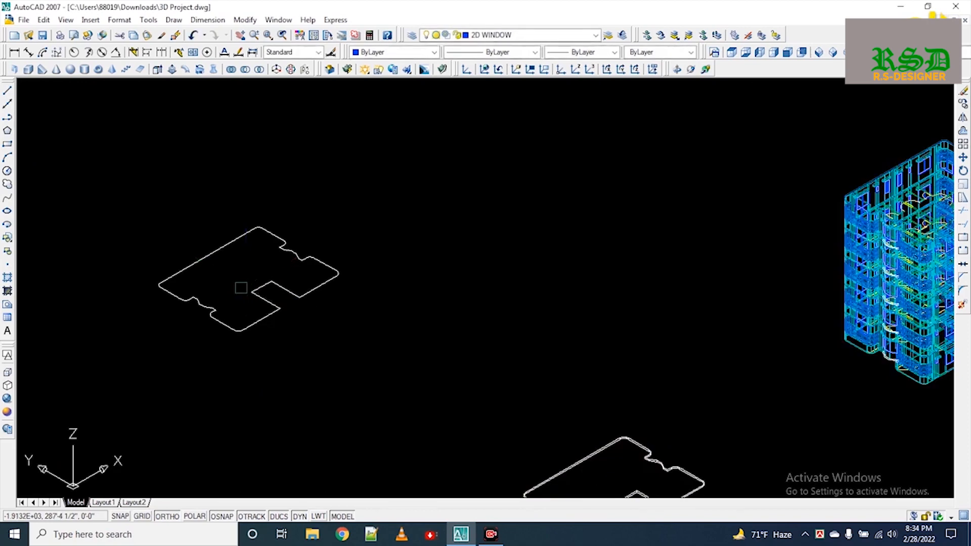
Step: Offset the separate single-line floor outline inward by 5"
scroll(269, 291, up, 3)
scroll(268, 291, up, 2)
middle_drag(237, 281, 339, 287)
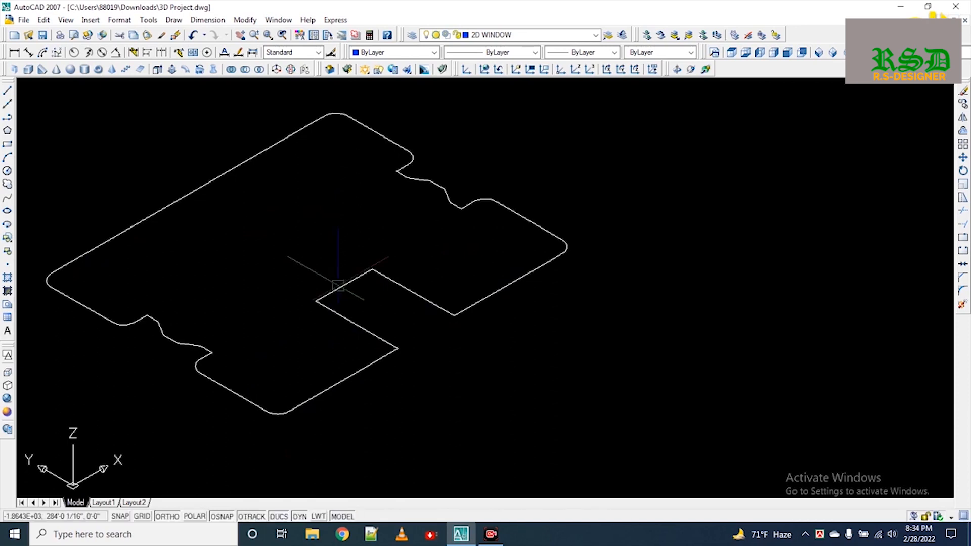
text(o)
key(Return)
text(5)
key(Return)
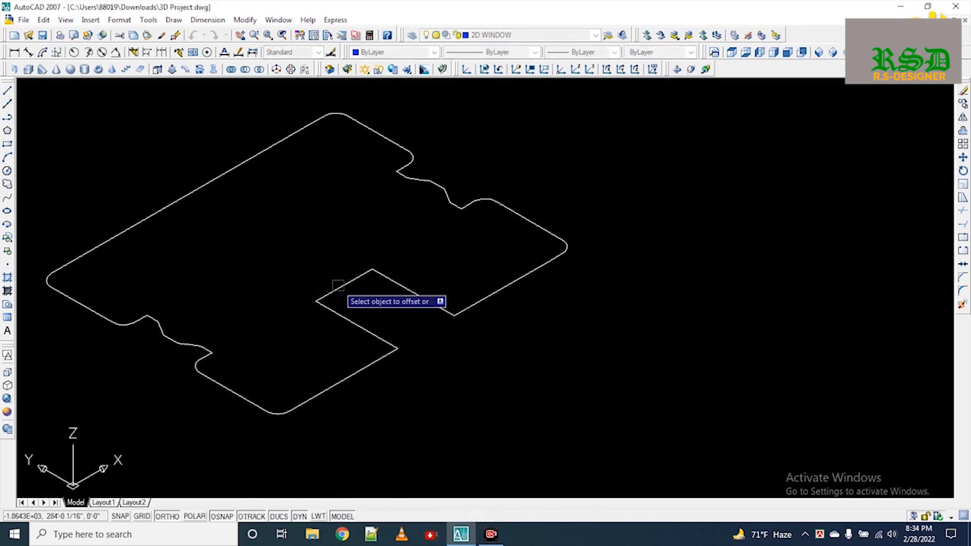
click(338, 285)
click(315, 239)
key(Return)
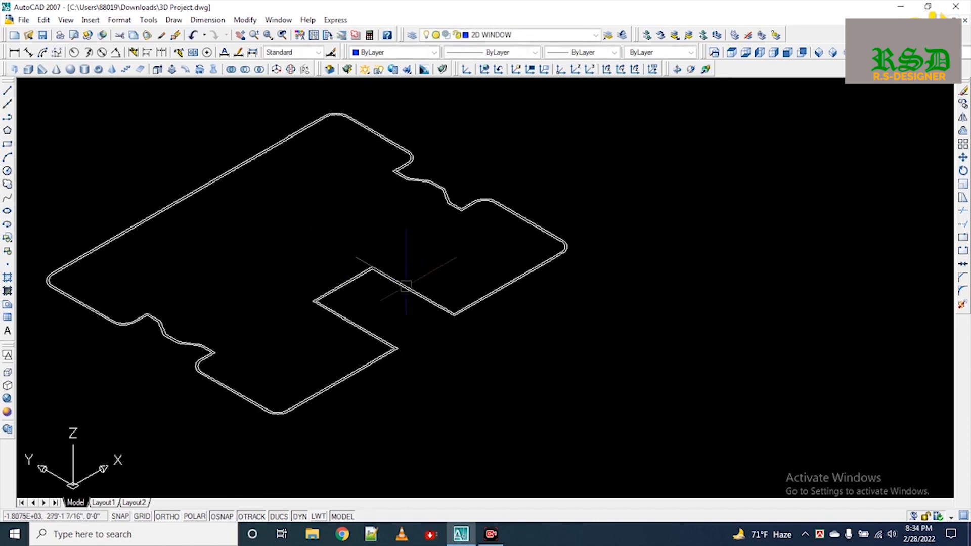
scroll(455, 312, up, 3)
scroll(456, 313, up, 4)
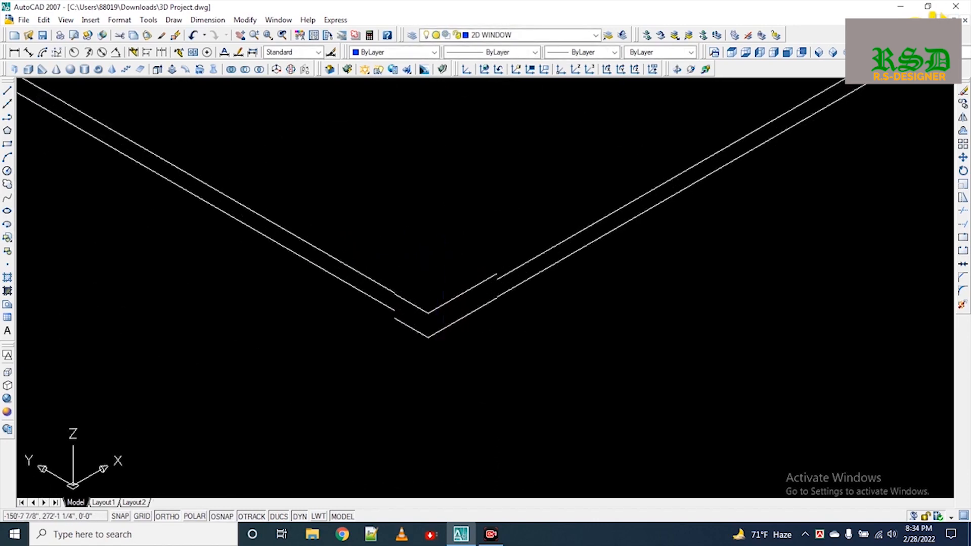
text(ex)
key(Return)
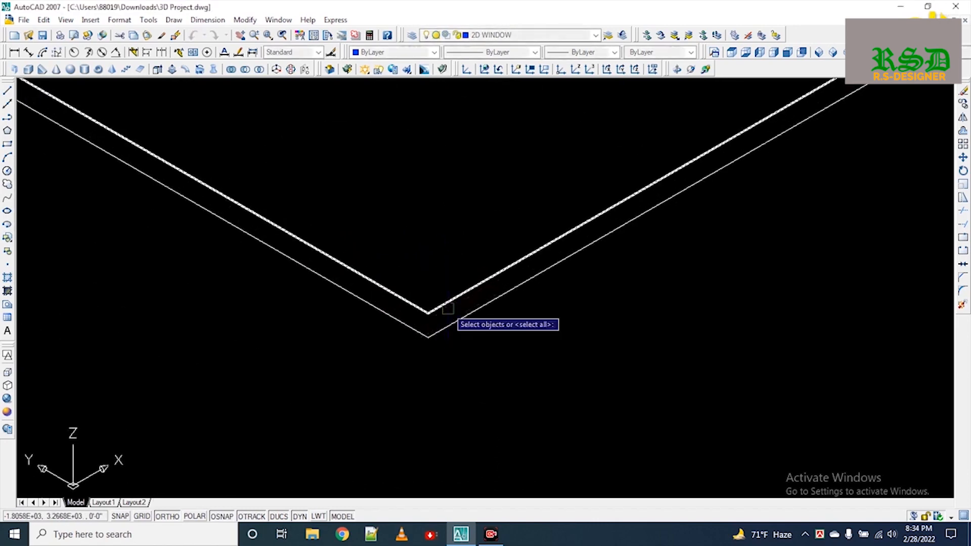
key(Return)
key(Escape)
Step: Explode both the original floor outline and its inner offset into separate segments
click(445, 305)
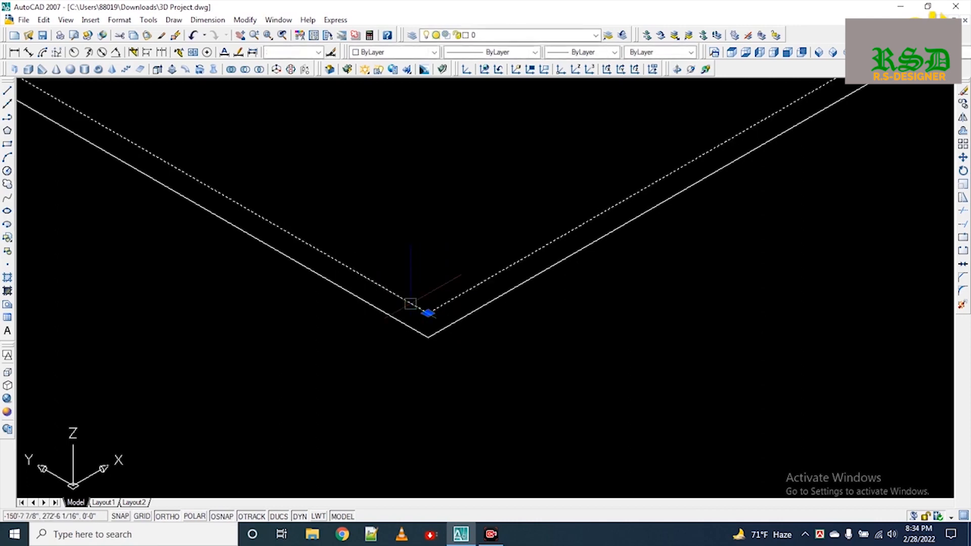
scroll(445, 305, down, 5)
scroll(423, 309, down, 3)
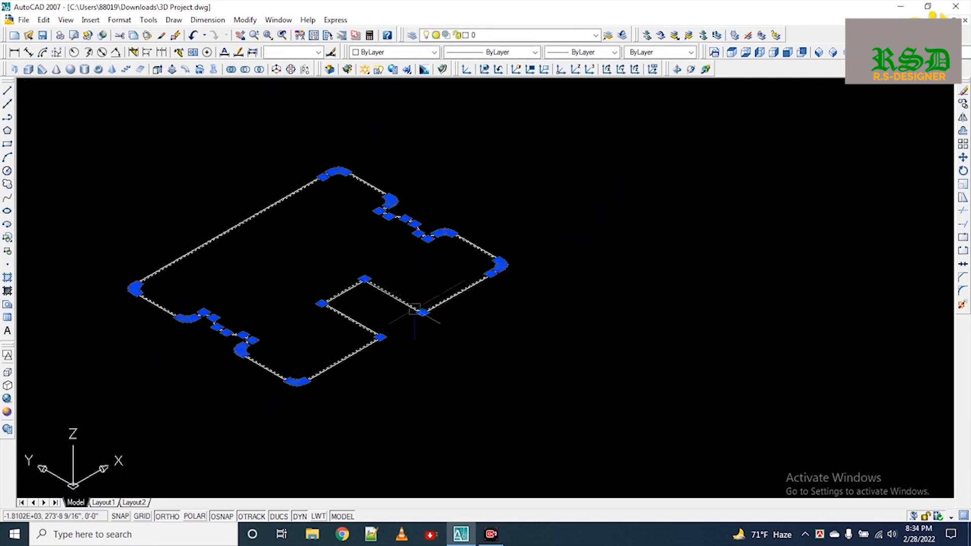
scroll(419, 309, up, 2)
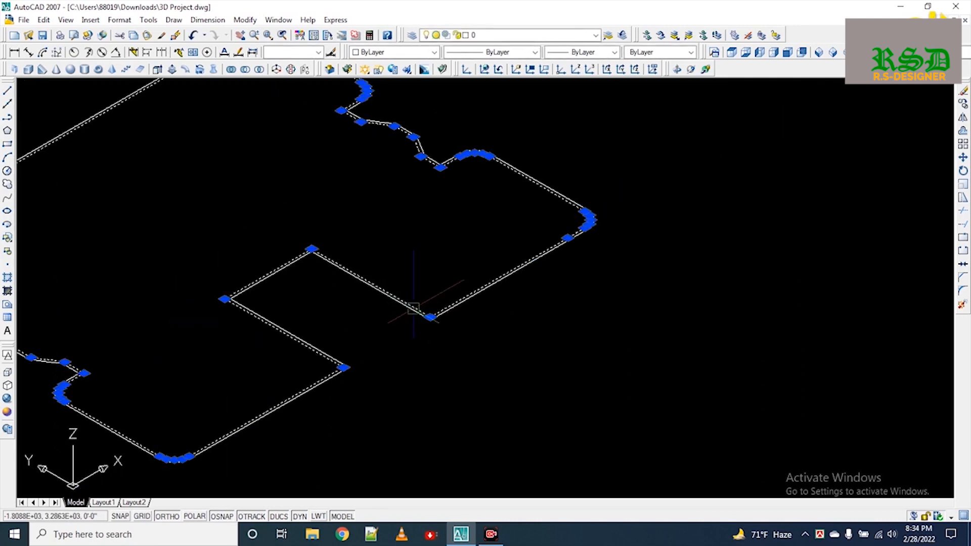
key(Escape)
click(460, 284)
click(385, 360)
text(x)
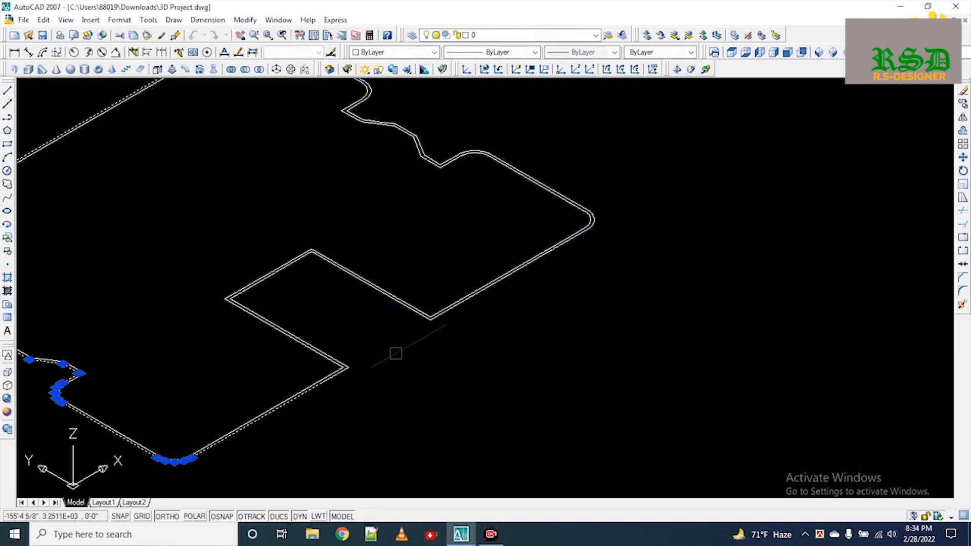
key(Return)
Step: Extend the inner front-wall line to the outer outline at the first corner of the front recess
scroll(424, 322, up, 5)
click(479, 285)
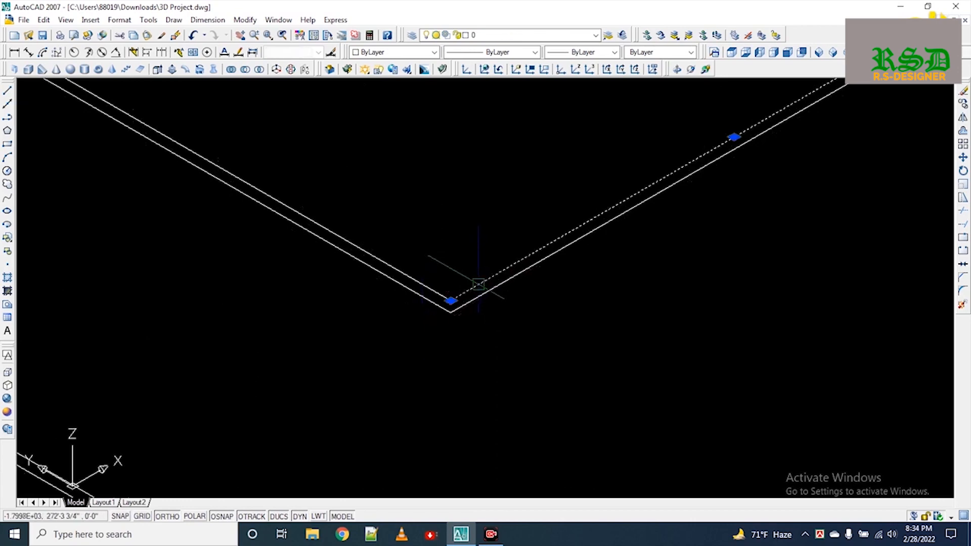
key(Escape)
text(ex)
key(Return)
key(Return)
click(473, 289)
key(Escape)
click(444, 265)
click(355, 299)
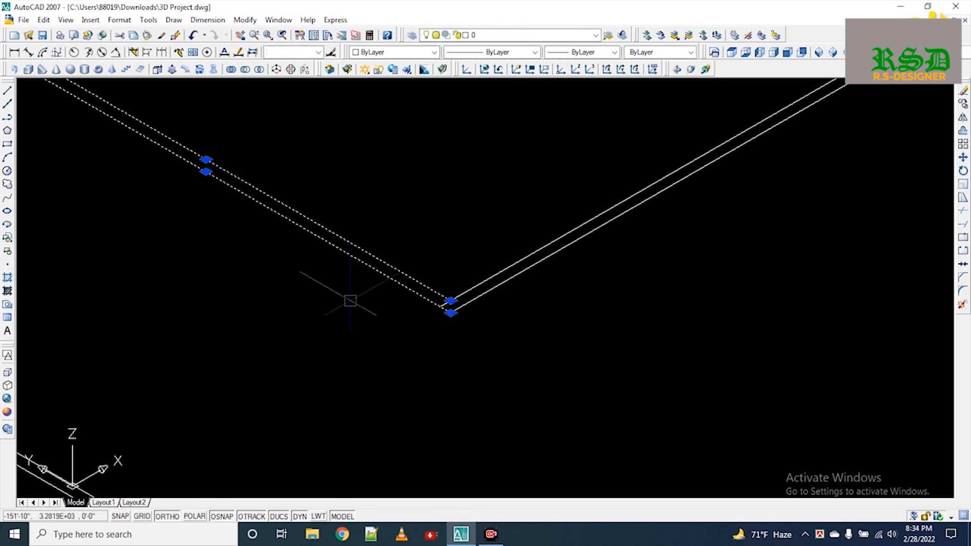
key(Escape)
Step: Trim away one of the two parallel lines along the recess side adjoining the extended wall line
scroll(405, 268, down, 2)
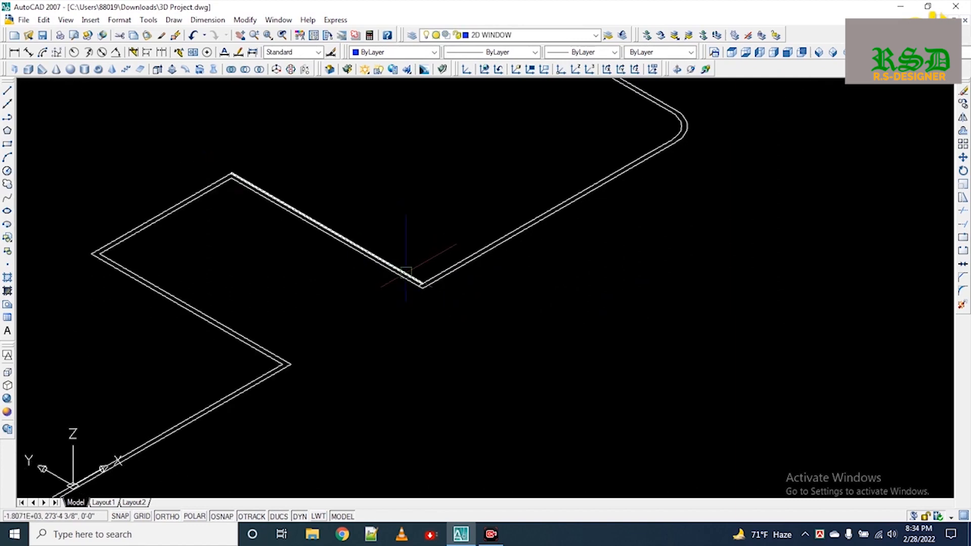
text(tr)
key(Return)
key(Return)
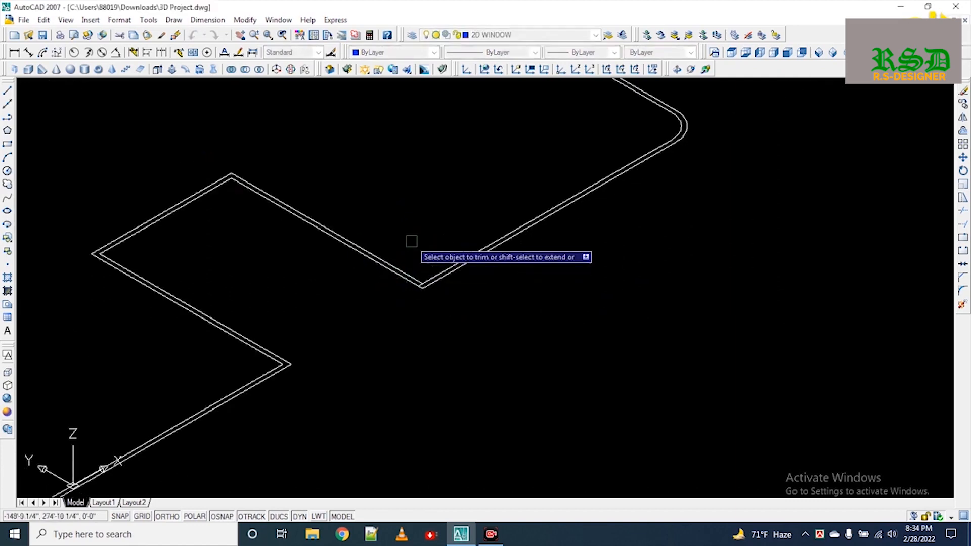
key(Escape)
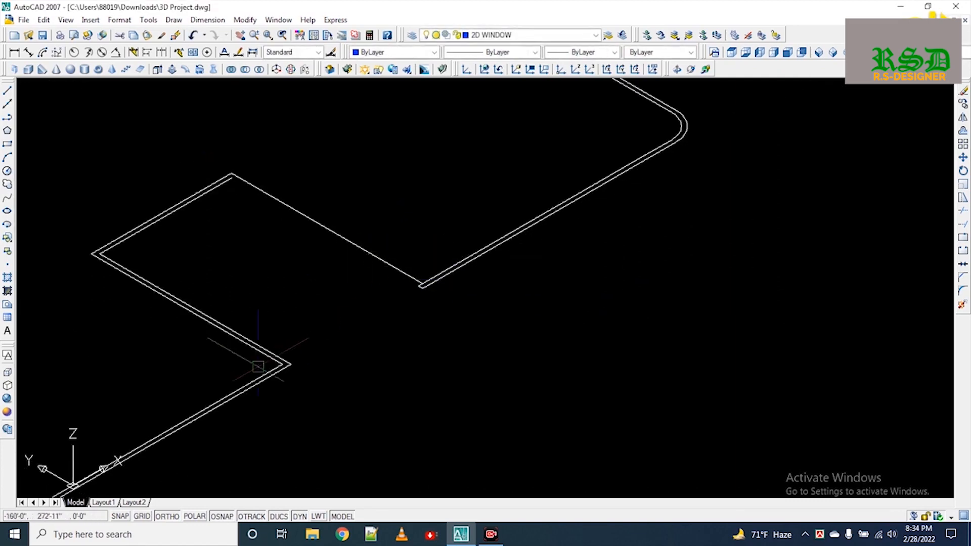
Step: Extend the inner wall line at the recess's opposite corner to the outer outline and trim one adjoining recess line
scroll(258, 371, up, 5)
click(325, 351)
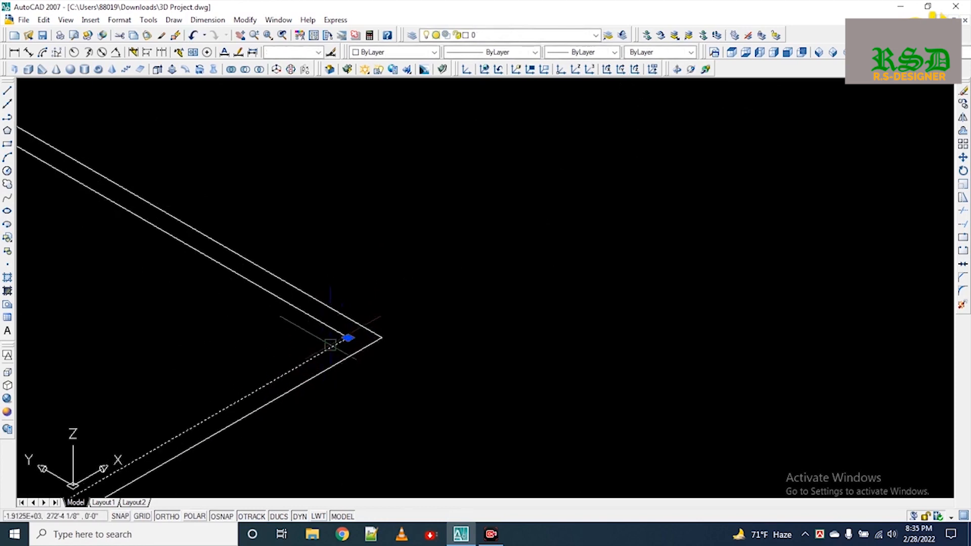
key(Escape)
text(ex)
key(Return)
key(Return)
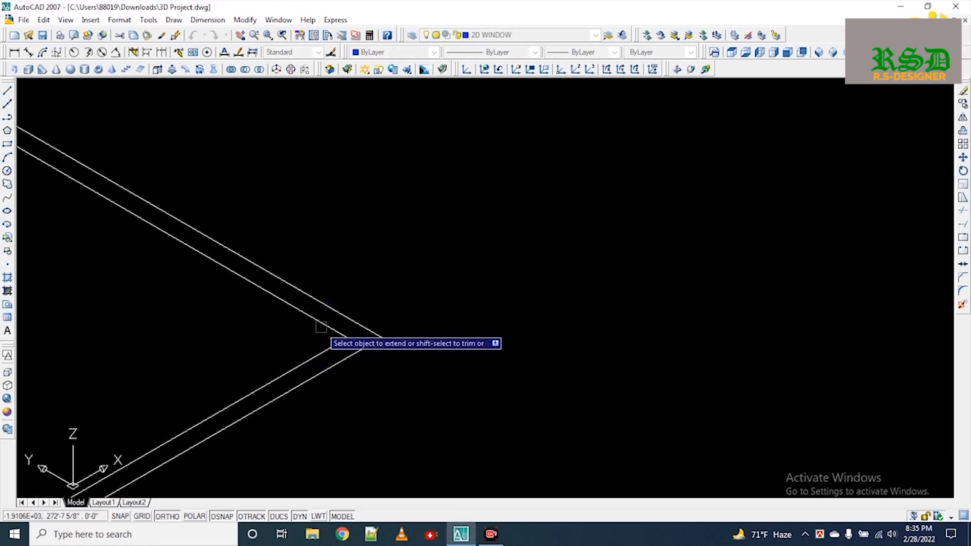
click(327, 351)
scroll(372, 337, up, 4)
scroll(369, 355, down, 8)
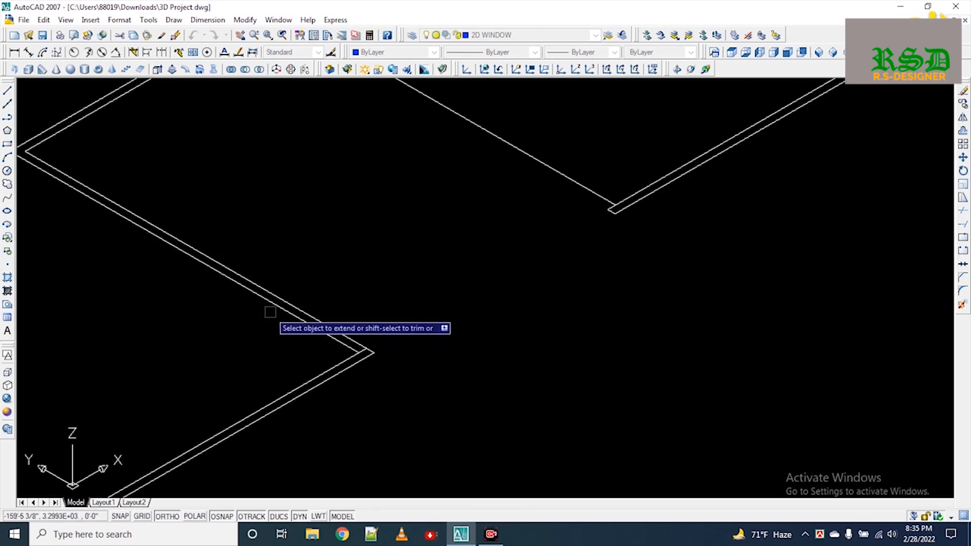
shift+click(283, 298)
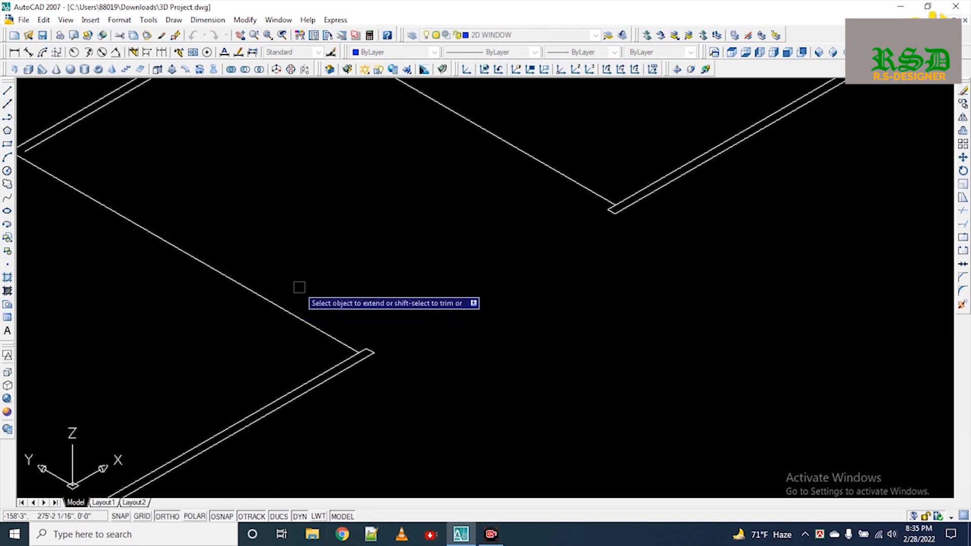
Step: Delete the remaining recess lines between the two front walls, leaving the front open
click(314, 252)
click(261, 283)
click(283, 262)
click(213, 323)
key(Delete)
scroll(307, 328, down, 4)
click(344, 233)
key(Delete)
click(195, 258)
key(Delete)
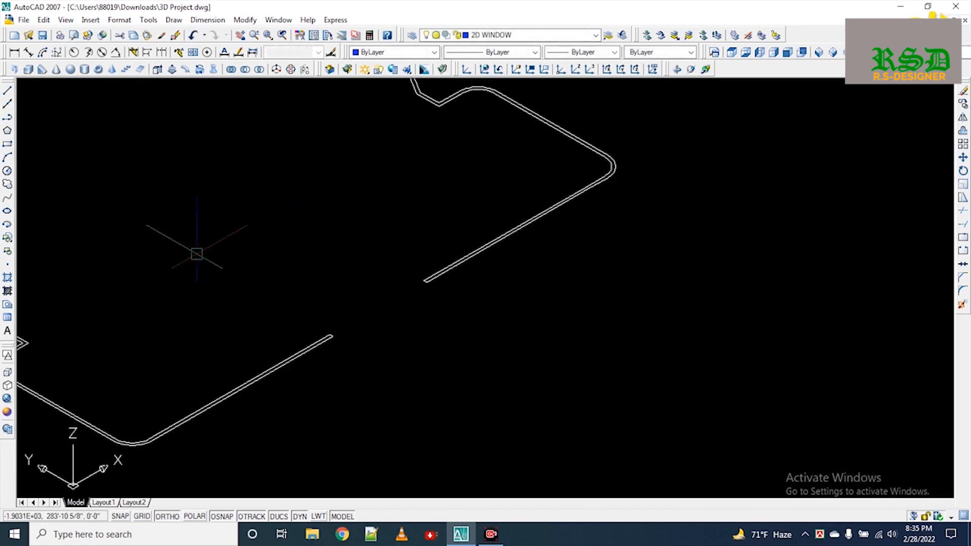
scroll(348, 338, down, 4)
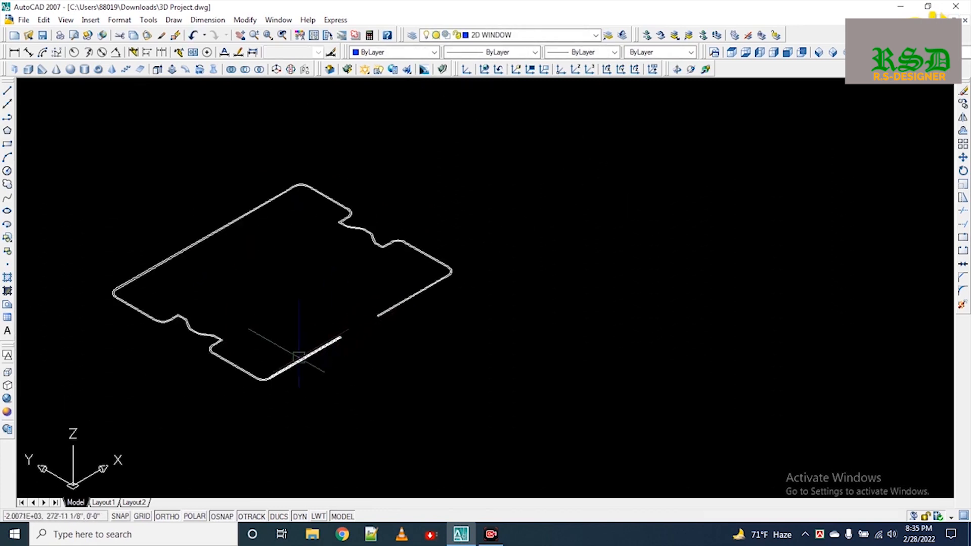
scroll(299, 357, up, 2)
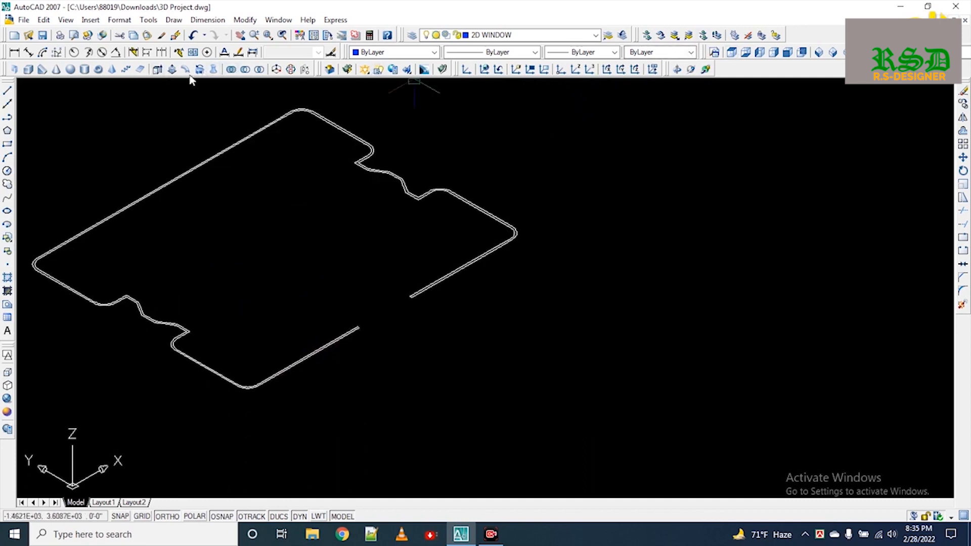
click(172, 71)
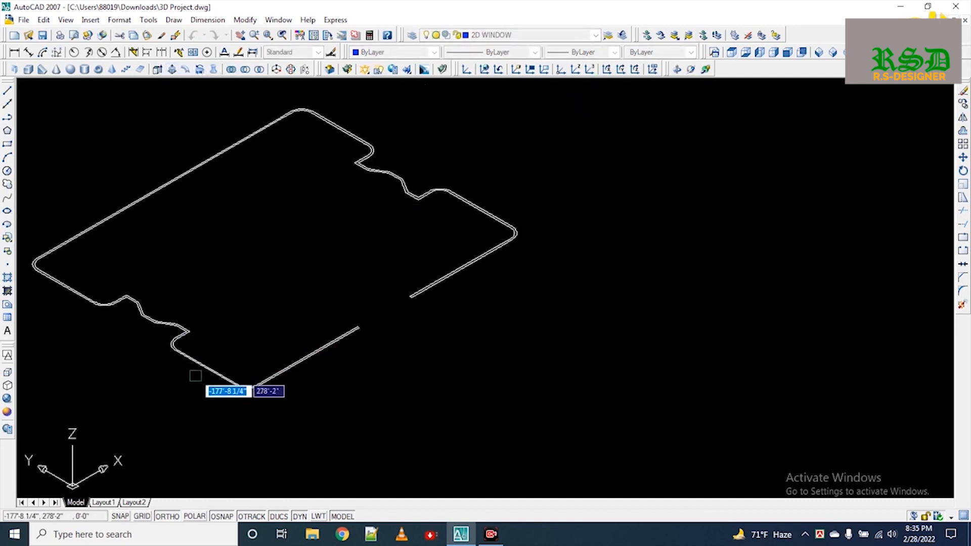
scroll(283, 387, up, 2)
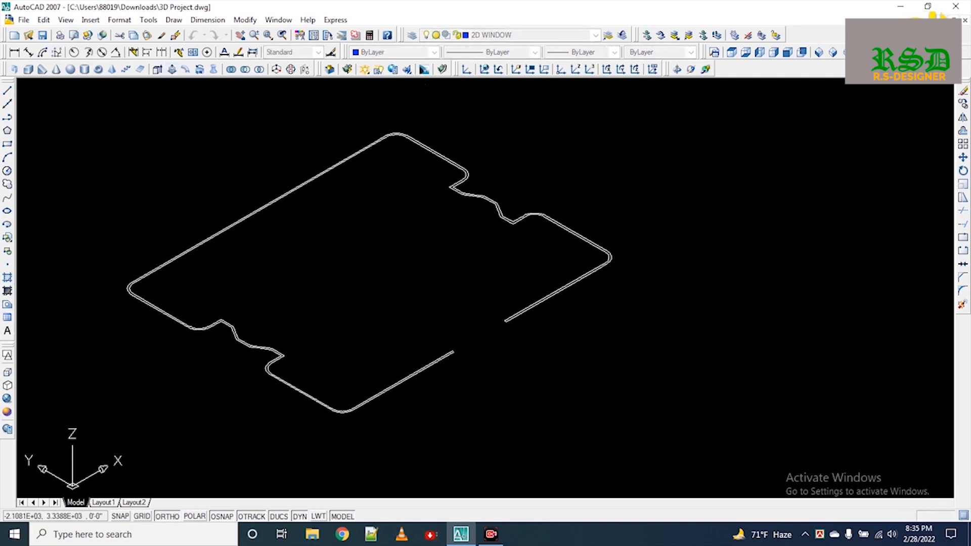
middle_drag(297, 405, 293, 470)
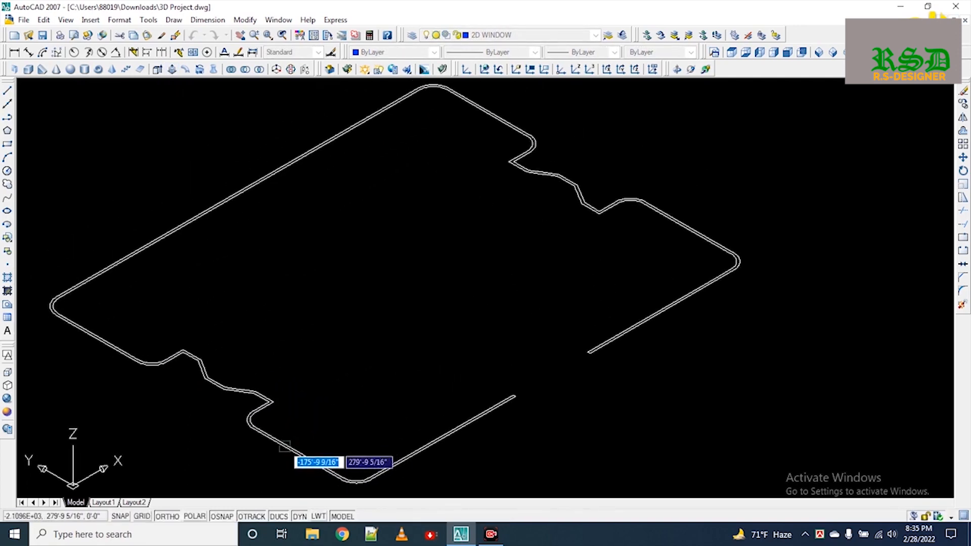
key(Escape)
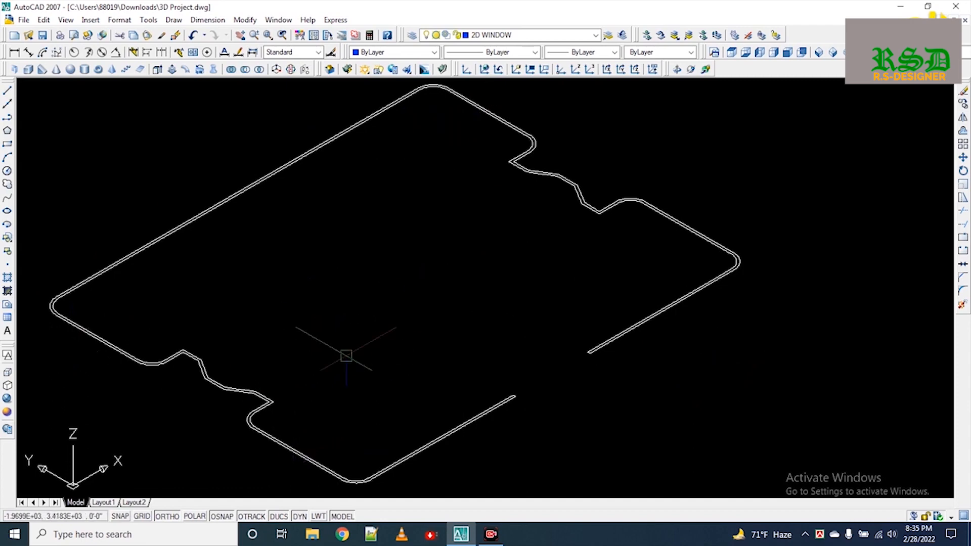
Step: Try to create a polyline boundary from points inside the double-line wall in the isometric view
text(b)
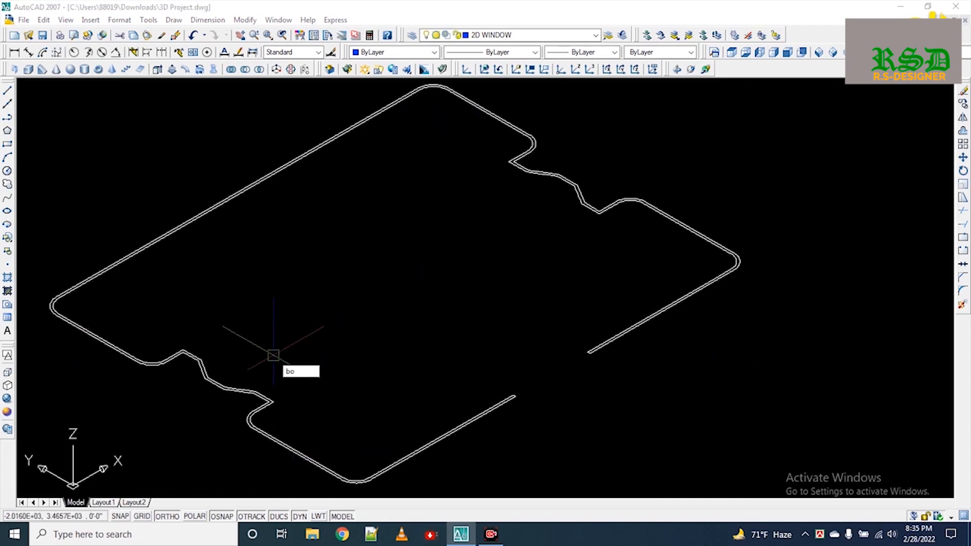
text(o)
key(Return)
click(355, 113)
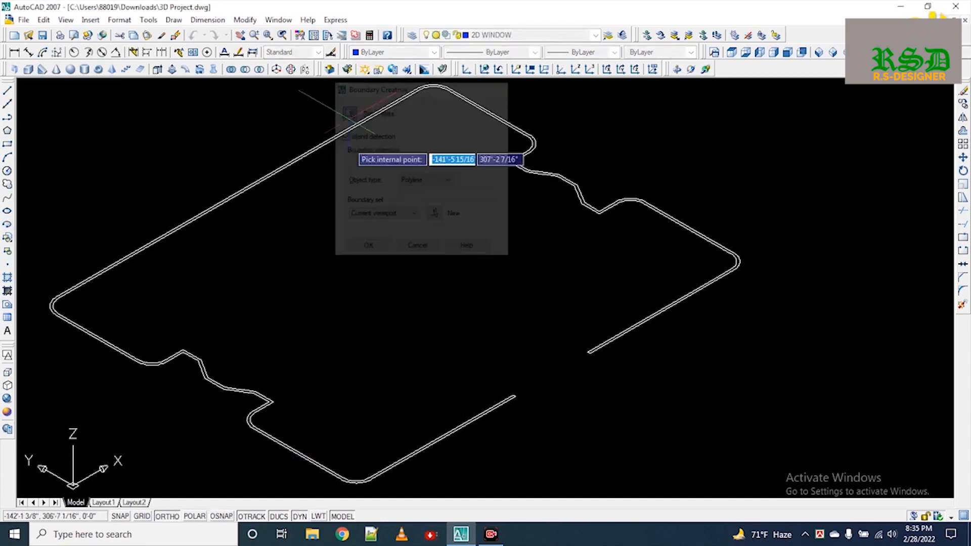
click(280, 443)
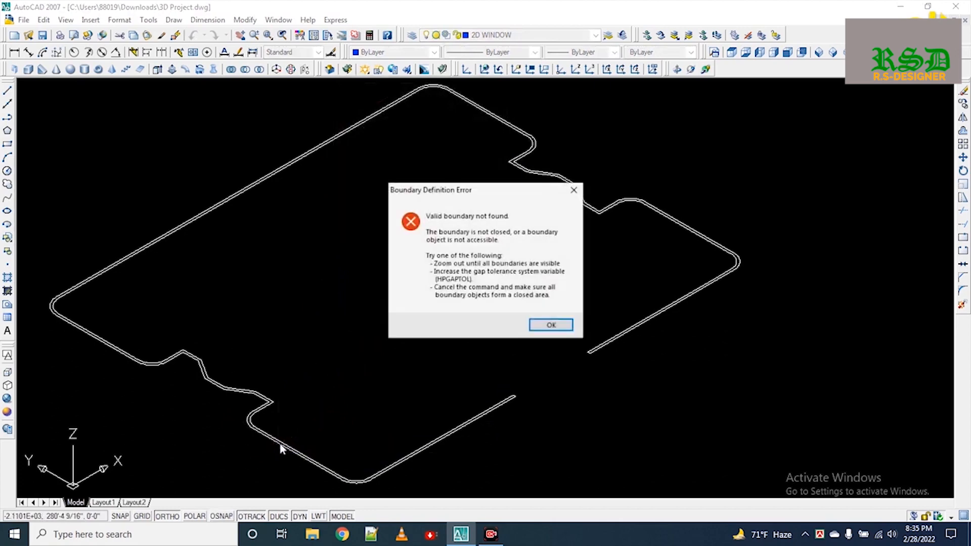
scroll(496, 415, up, 5)
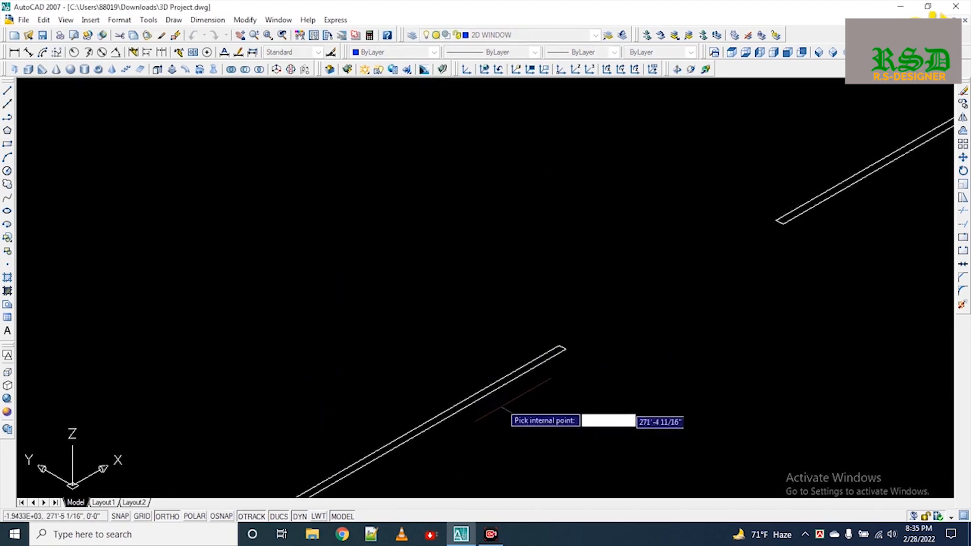
click(501, 383)
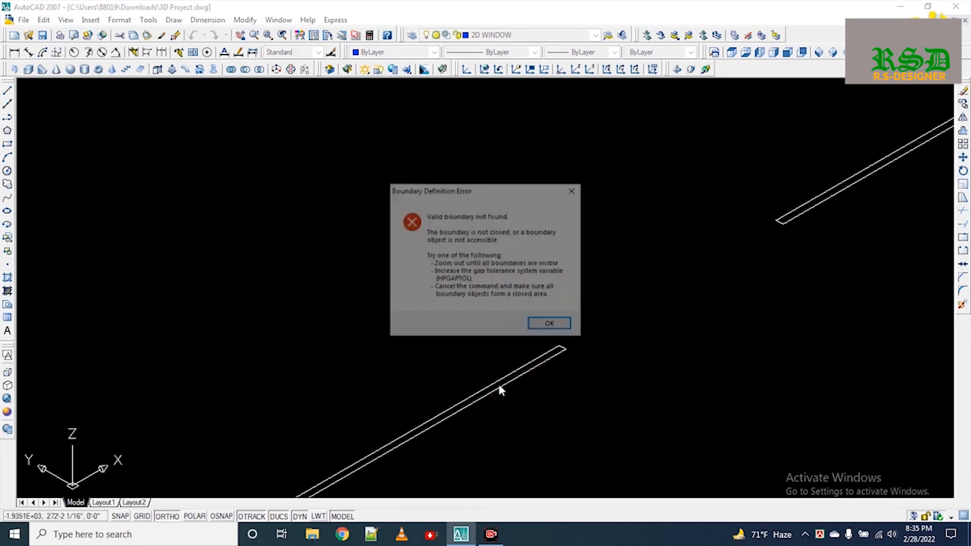
click(551, 325)
scroll(511, 379, down, 5)
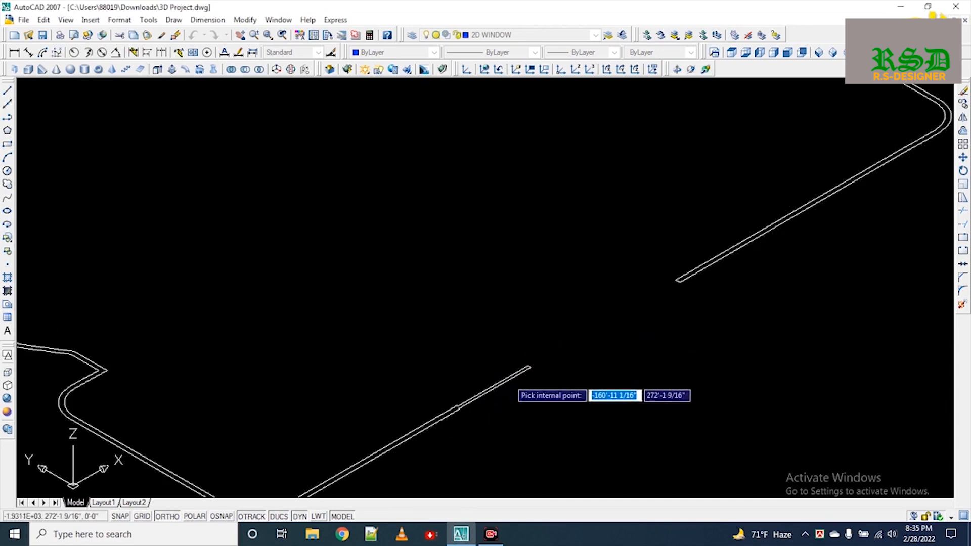
click(508, 378)
click(551, 324)
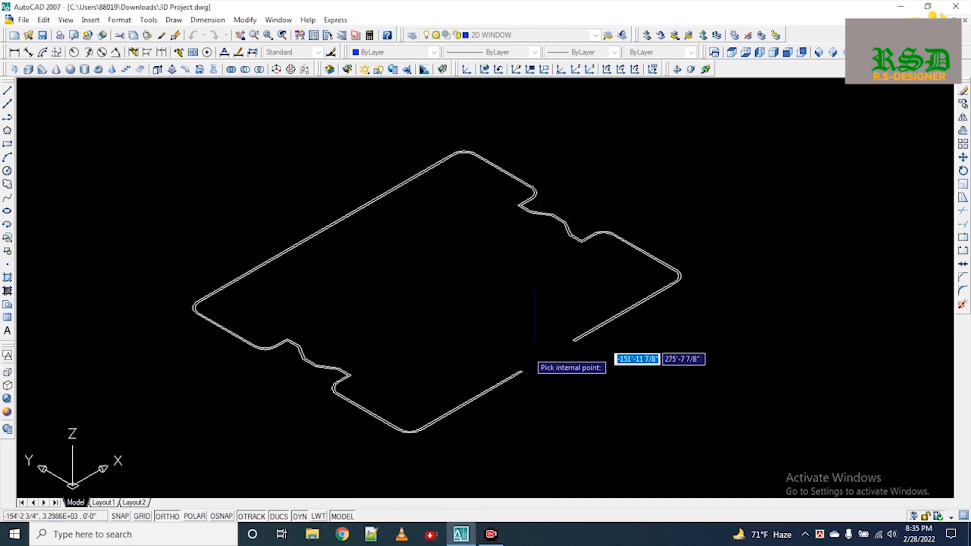
Step: Show the plan in the top view and create a polyline boundary from a point between the two wall lines
click(732, 53)
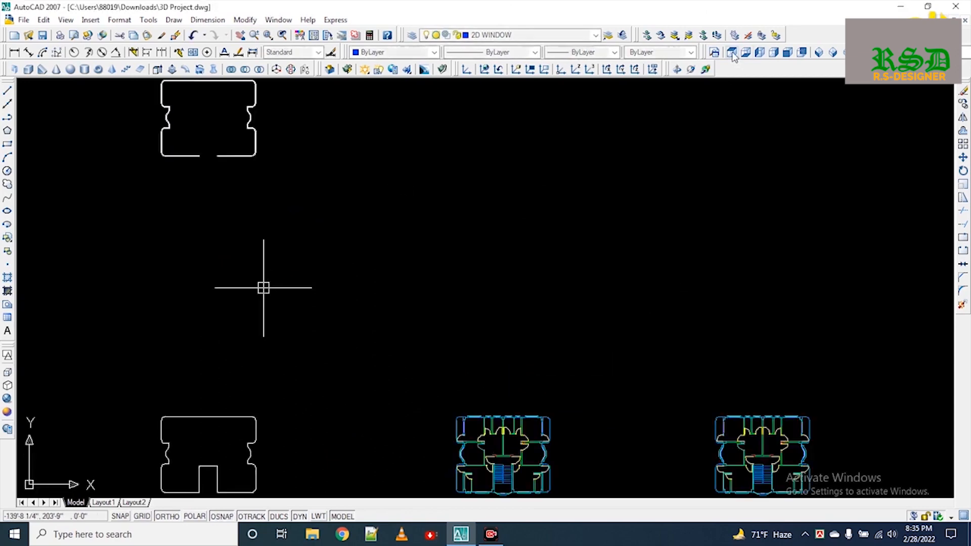
scroll(230, 101, up, 3)
scroll(229, 101, up, 3)
middle_drag(284, 149, 486, 252)
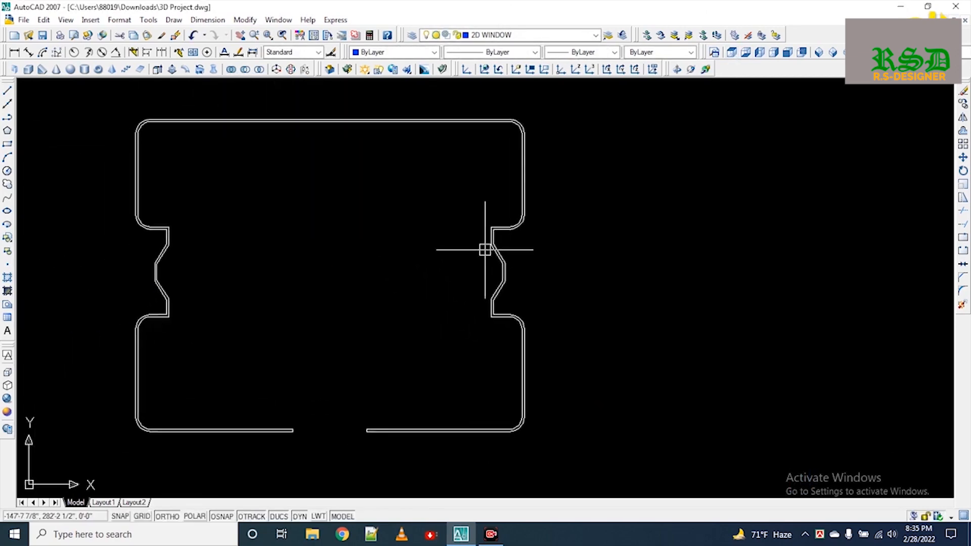
text(bo)
key(Return)
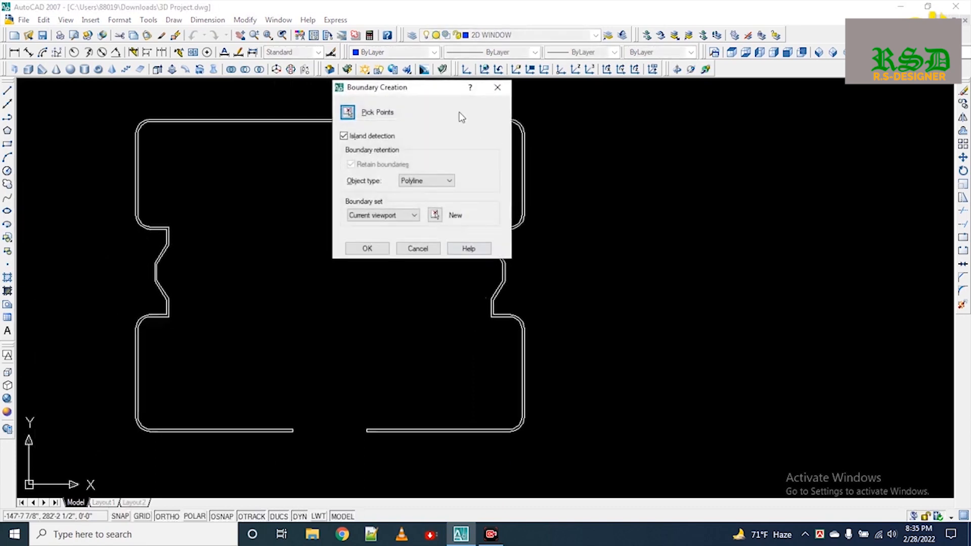
click(348, 112)
click(500, 315)
key(Return)
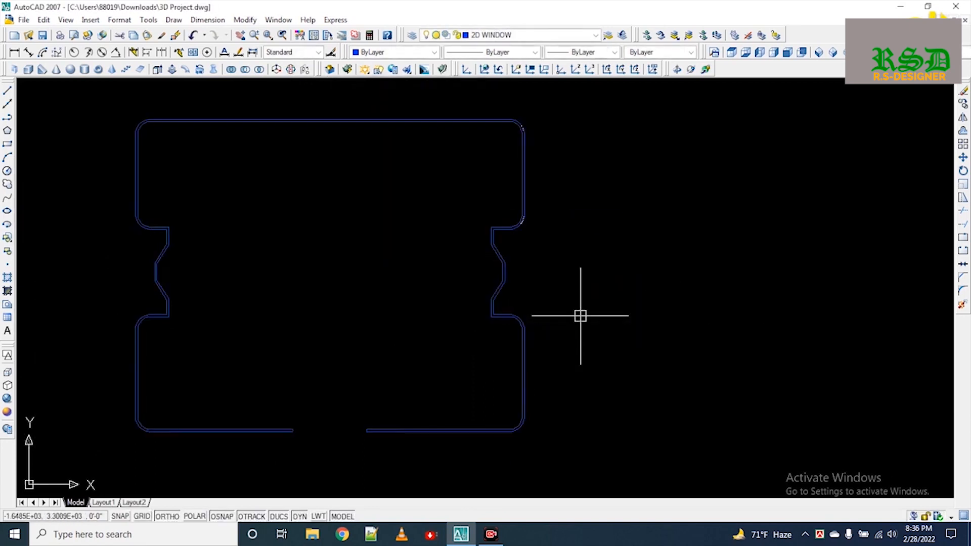
Step: Extrude the closed double-line wall boundary to a height of 10'
click(503, 269)
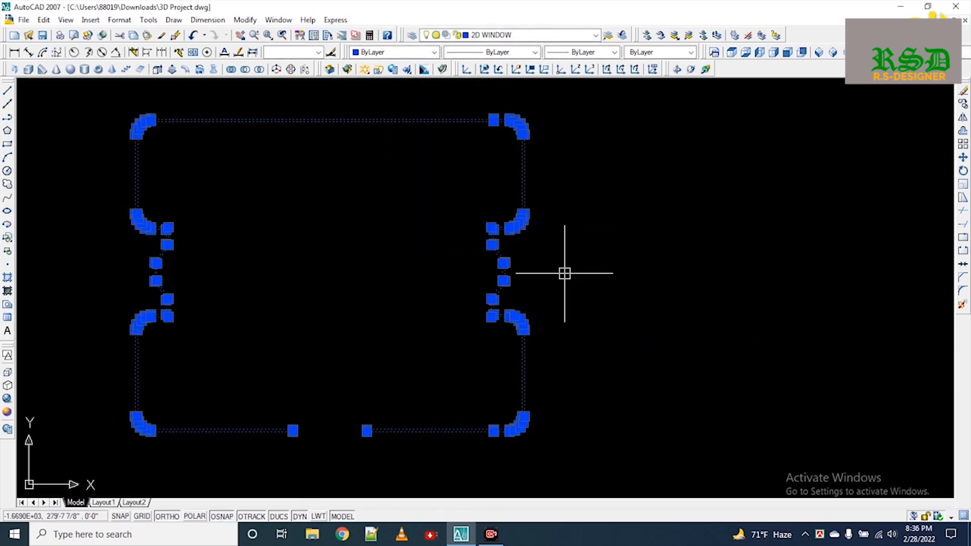
text(e)
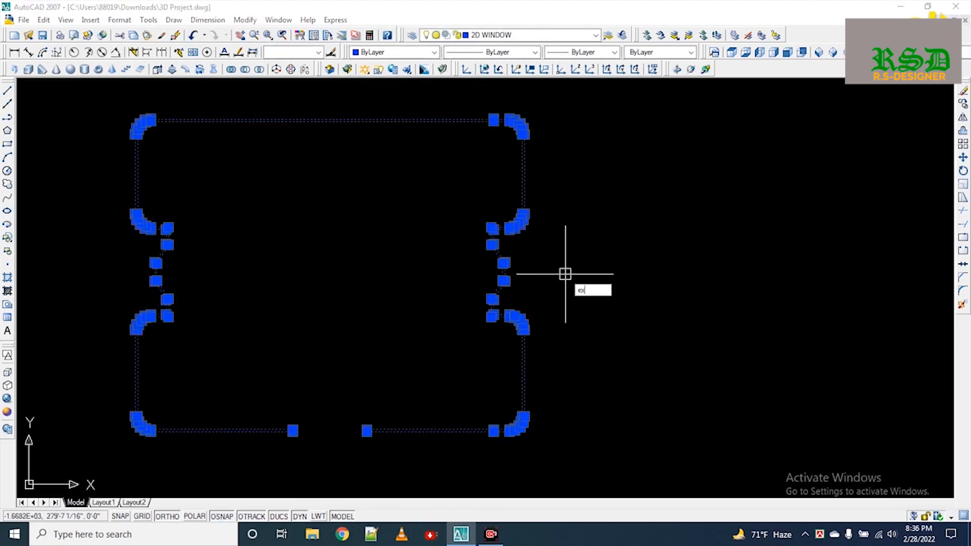
text(xt)
key(Return)
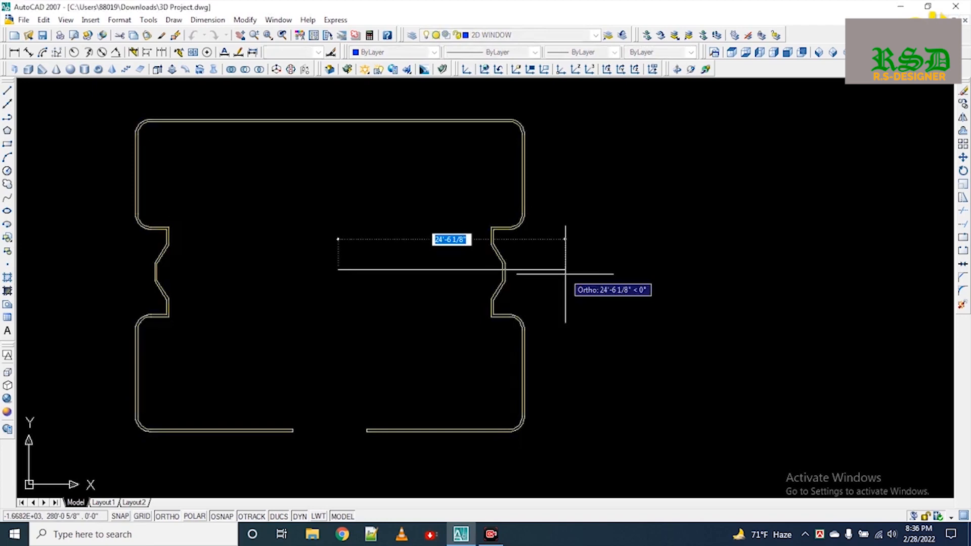
text(10')
key(Return)
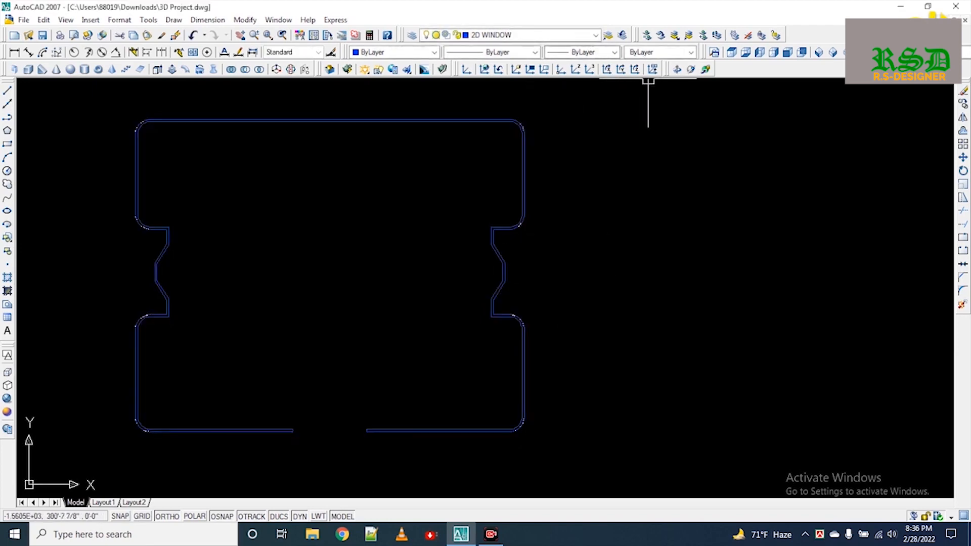
Step: Show the model in the isometric view and move the extruded wall sideways, clear of its double-line outline
click(820, 52)
scroll(243, 365, up, 4)
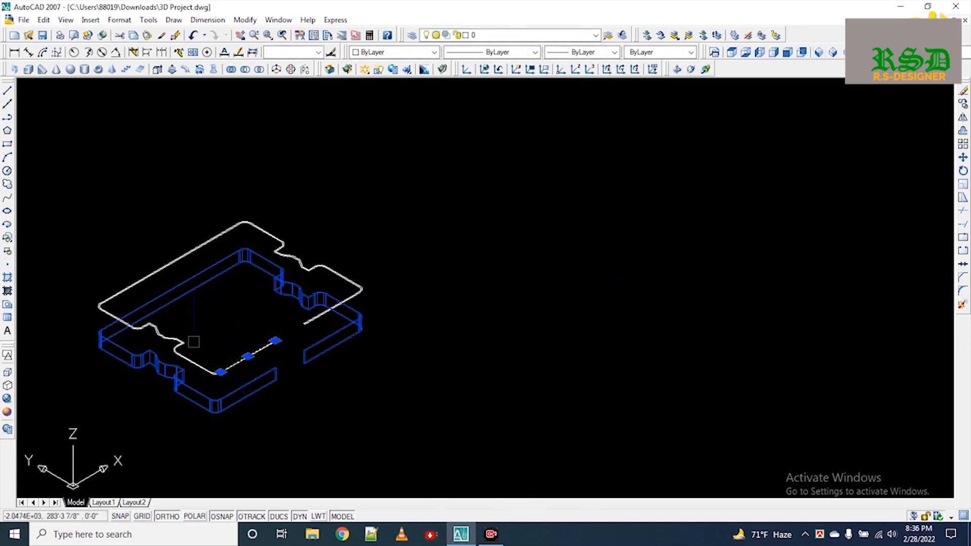
click(213, 410)
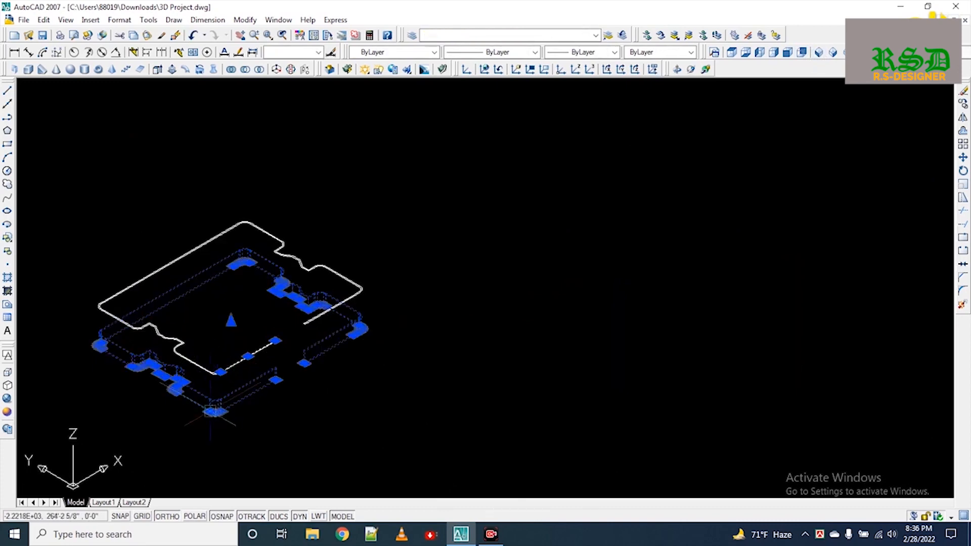
click(213, 411)
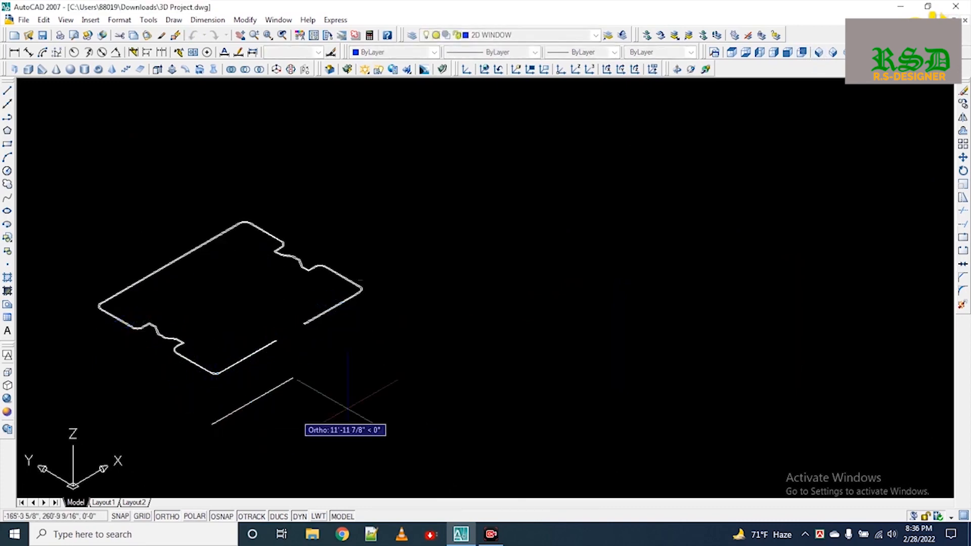
click(583, 347)
scroll(529, 223, up, 3)
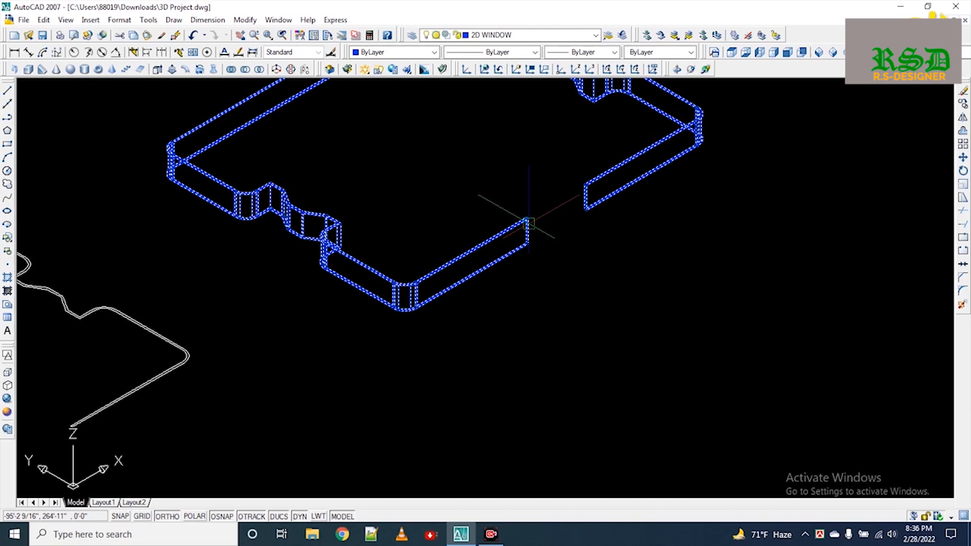
click(514, 226)
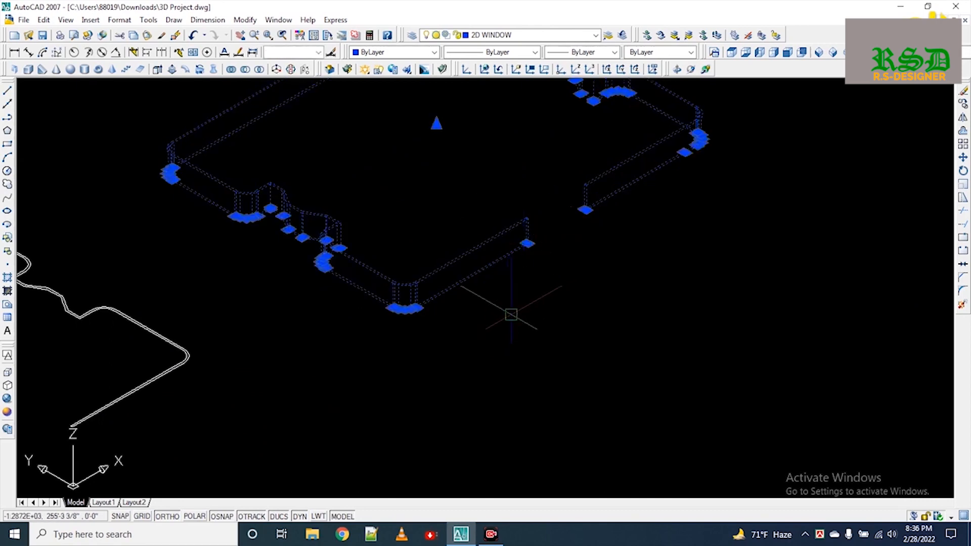
text(m)
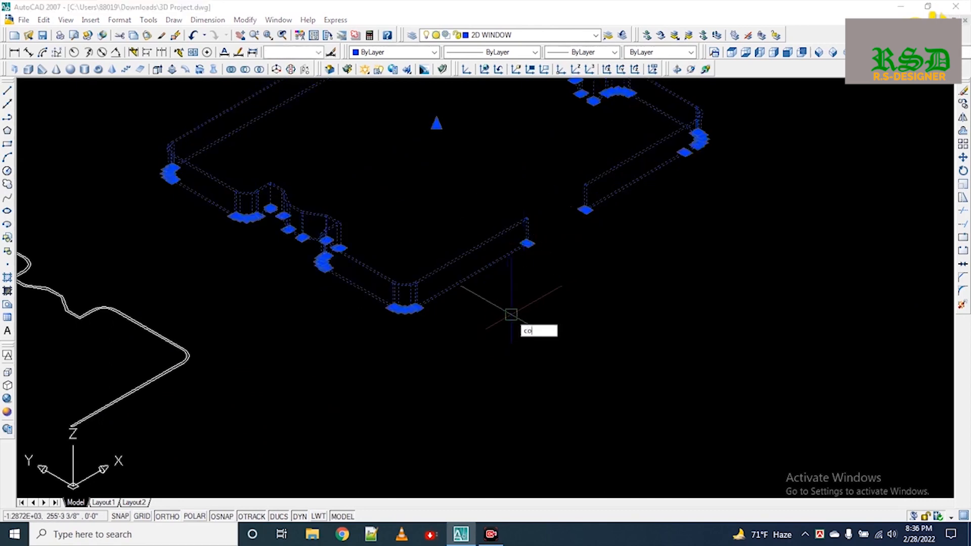
key(Return)
scroll(521, 246, up, 4)
click(491, 231)
scroll(456, 263, down, 5)
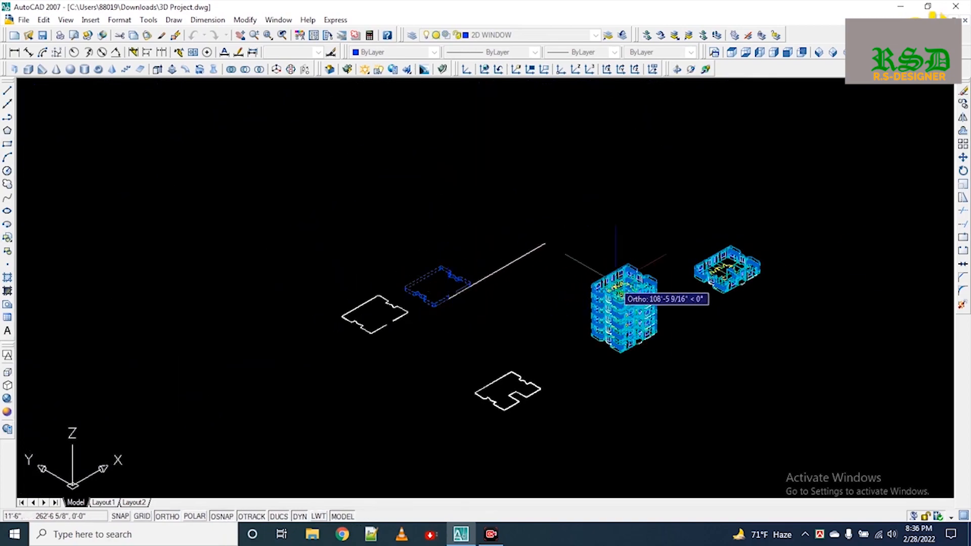
scroll(619, 288, up, 6)
click(666, 239)
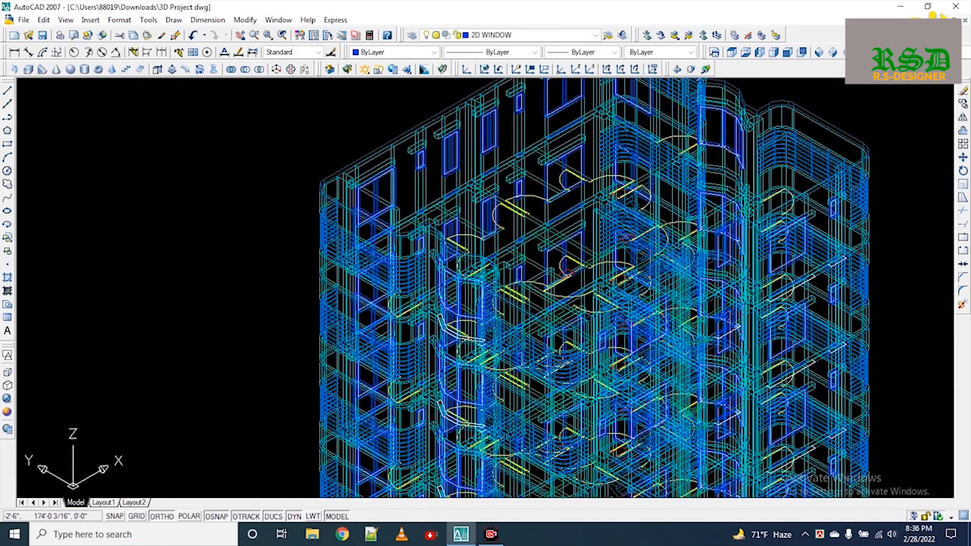
Step: Display the model in a shaded visual style, with both the building and the extruded wall within reach
click(7, 399)
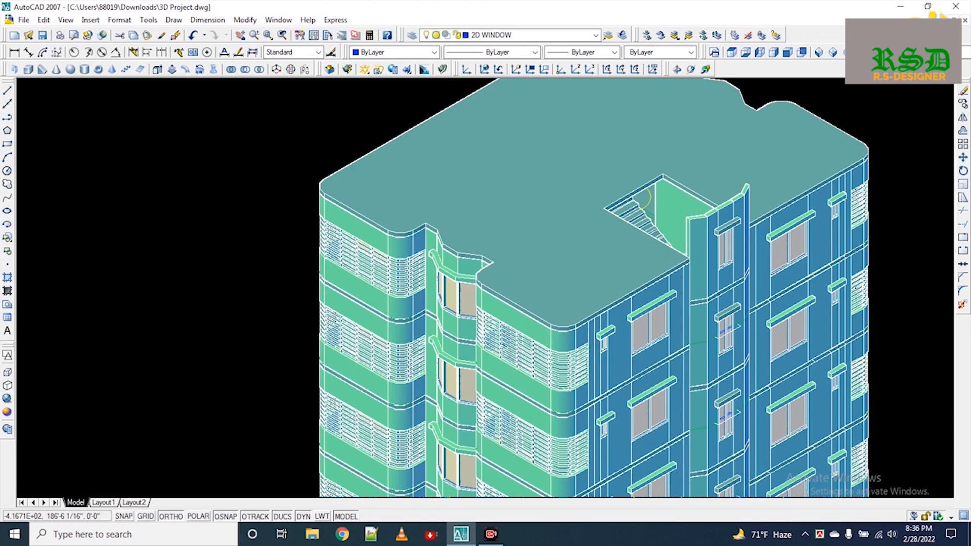
scroll(156, 361, down, 2)
scroll(180, 356, down, 1)
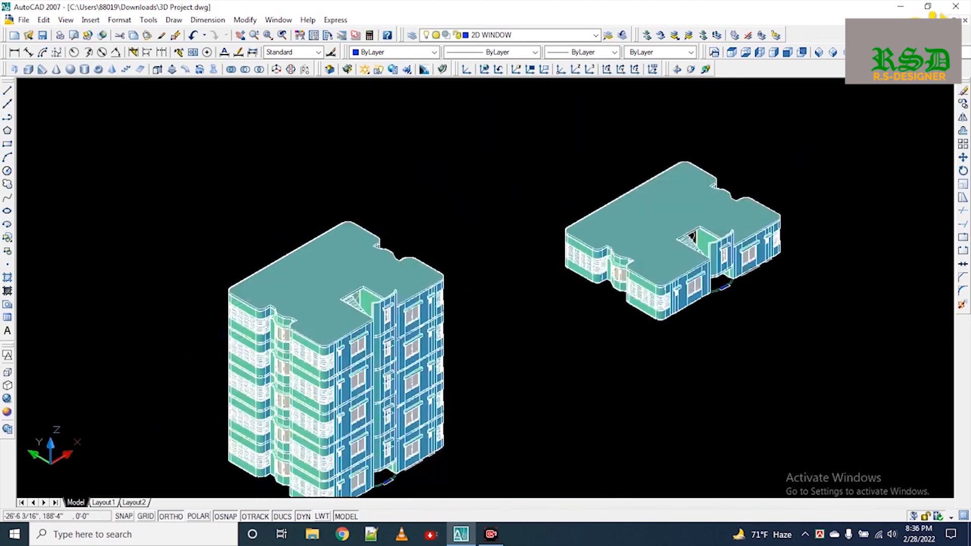
middle_drag(395, 309, 397, 309)
middle_drag(219, 332, 476, 292)
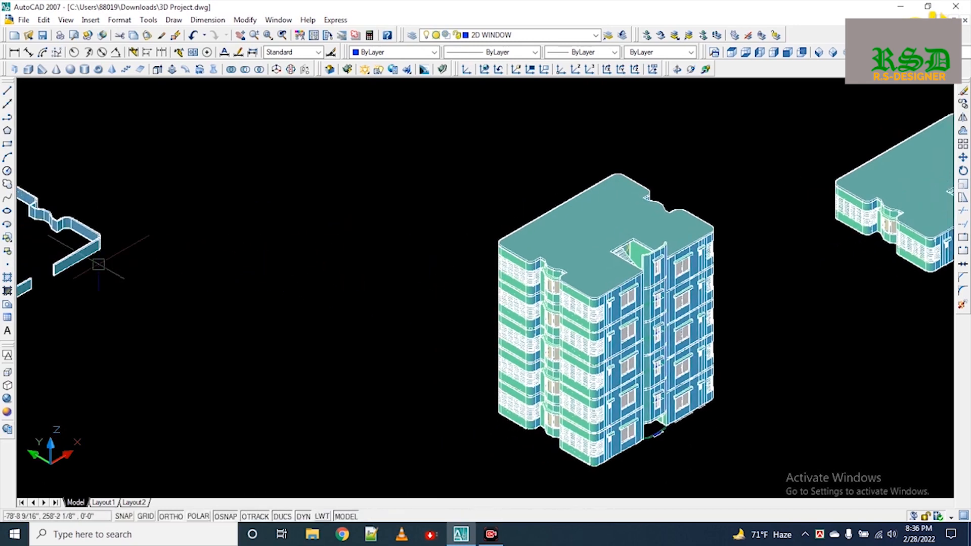
Step: Copy the extruded wall from the lower corner at its front opening onto the roof edge beside the stair block, with Ortho off
click(71, 253)
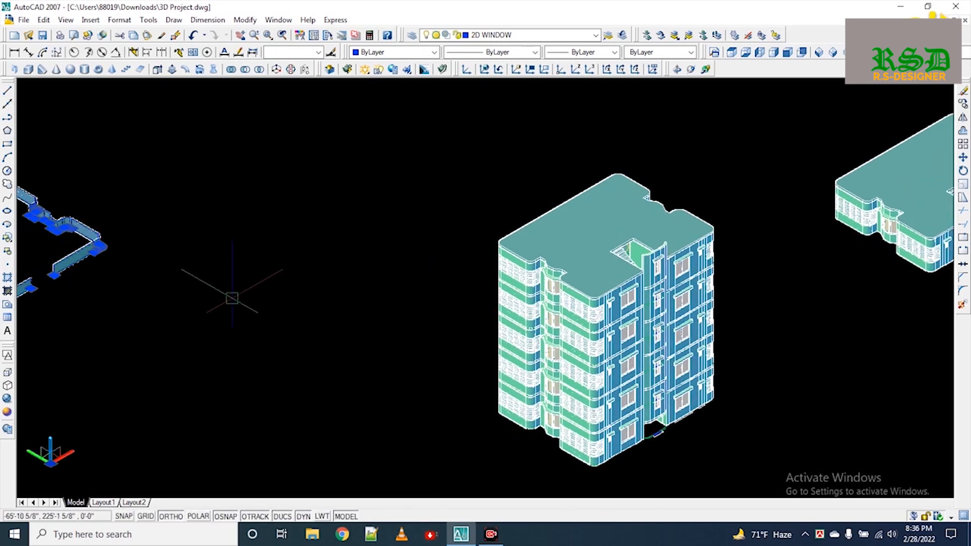
text(co)
key(Return)
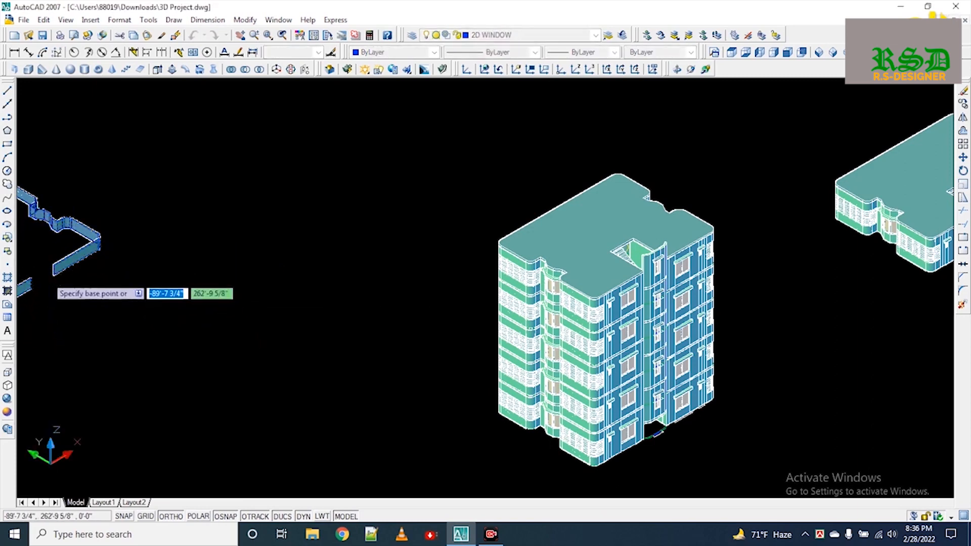
scroll(53, 289, up, 3)
middle_drag(60, 278, 93, 282)
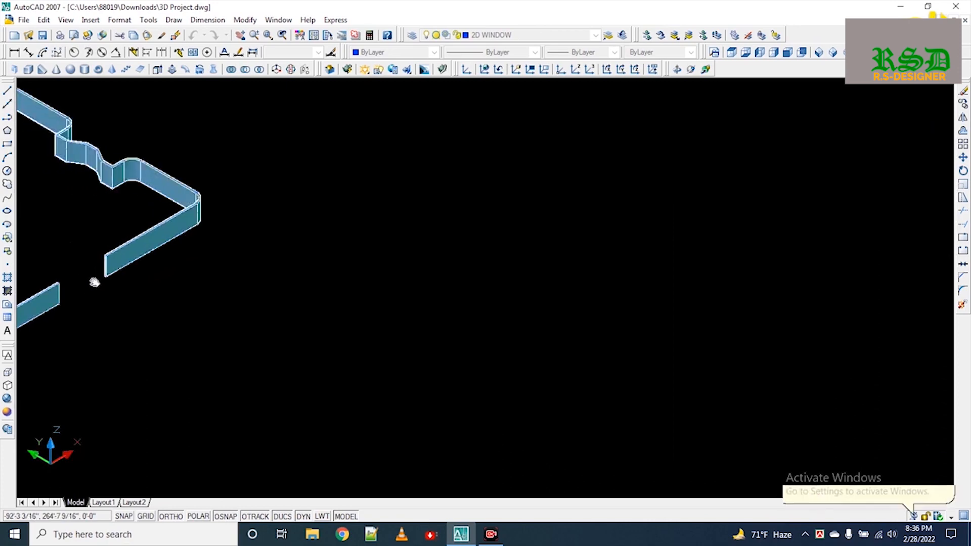
scroll(111, 280, up, 5)
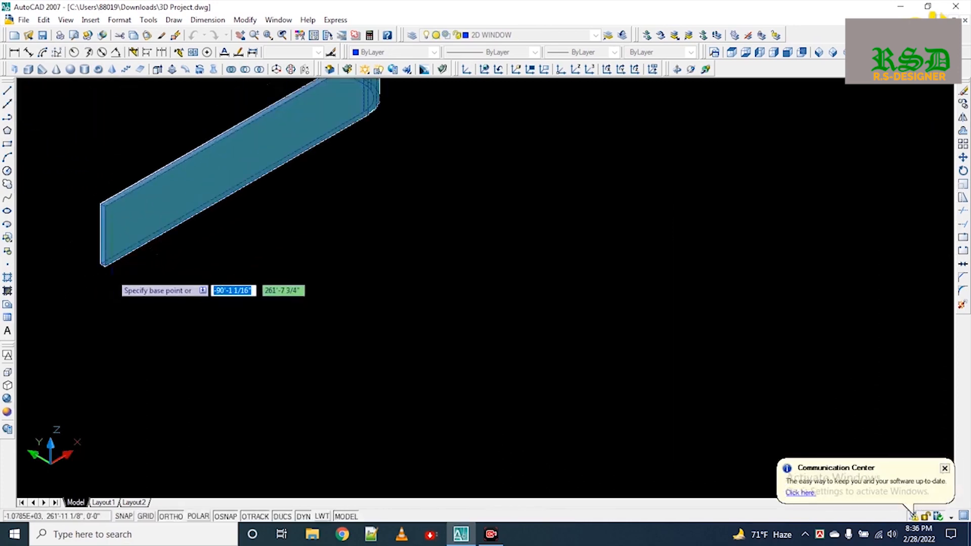
scroll(103, 264, up, 3)
click(98, 276)
scroll(91, 320, down, 2)
scroll(90, 320, down, 3)
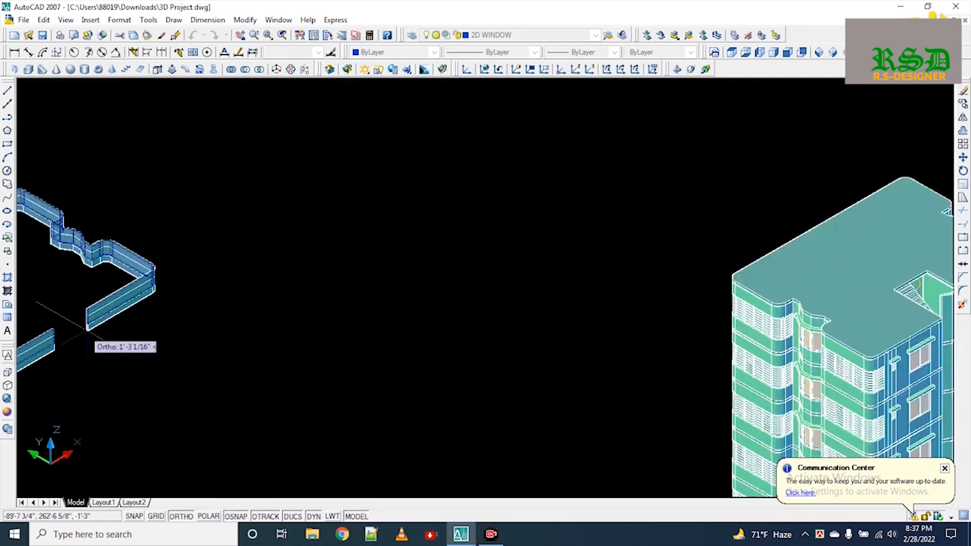
scroll(87, 329, down, 2)
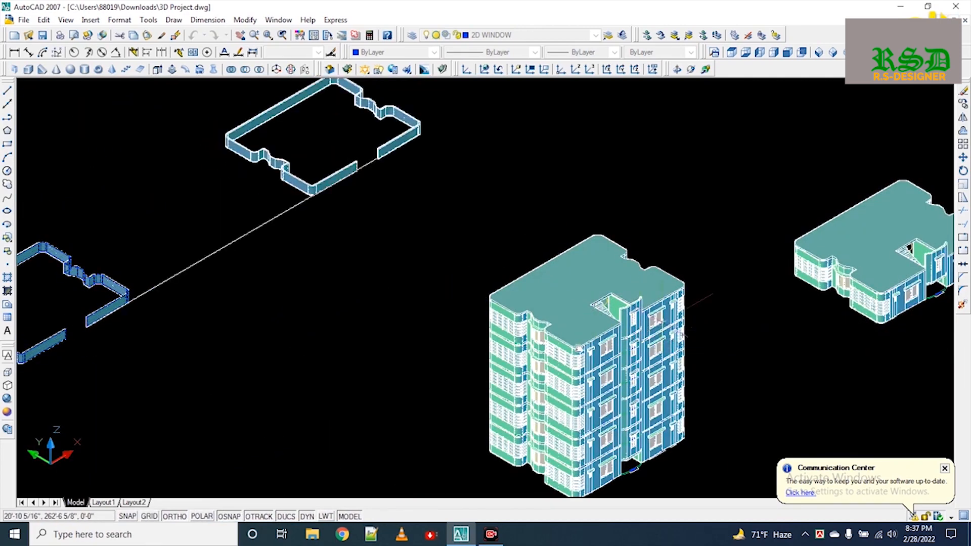
mouse_move(579, 348)
middle_down()
mouse_move(610, 341)
mouse_move(579, 347)
middle_up()
key(F8)
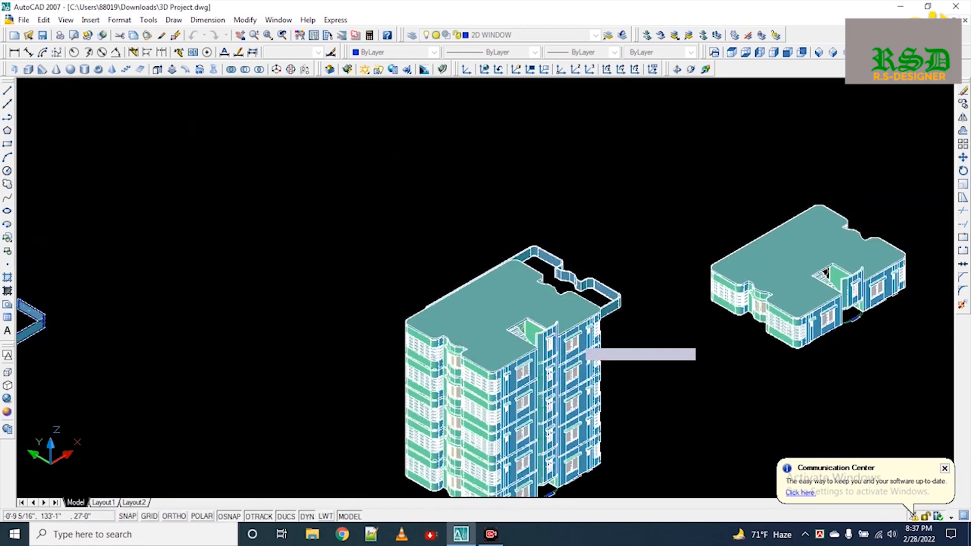
scroll(574, 349, up, 3)
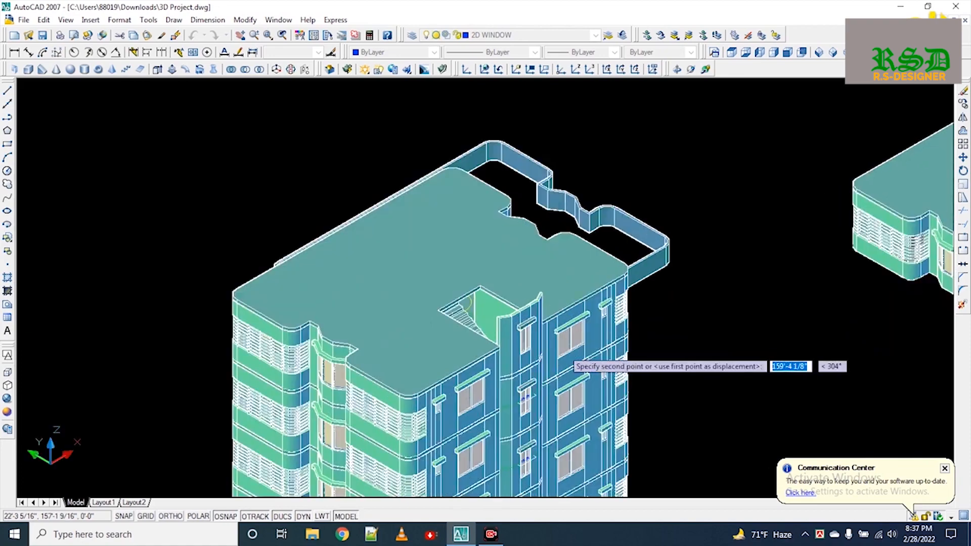
scroll(564, 350, up, 3)
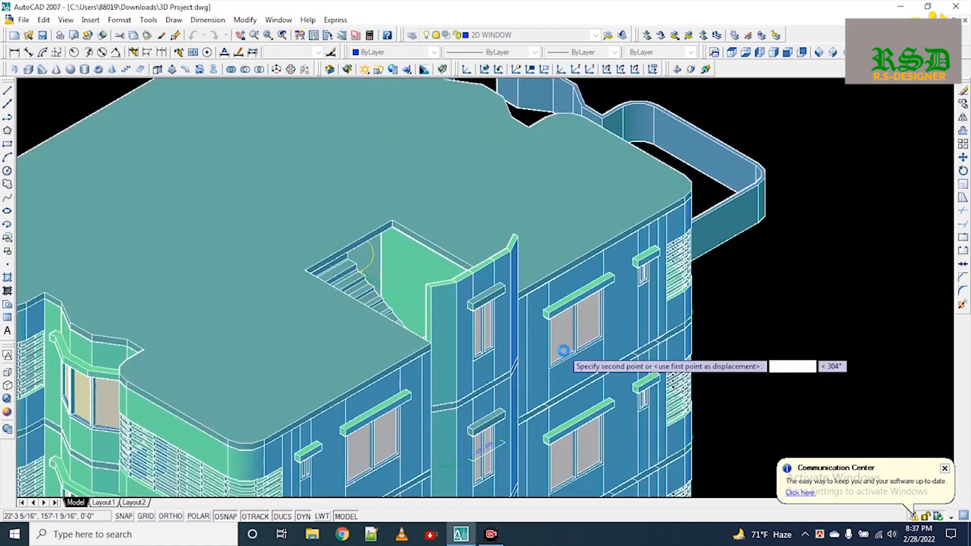
scroll(564, 352, up, 3)
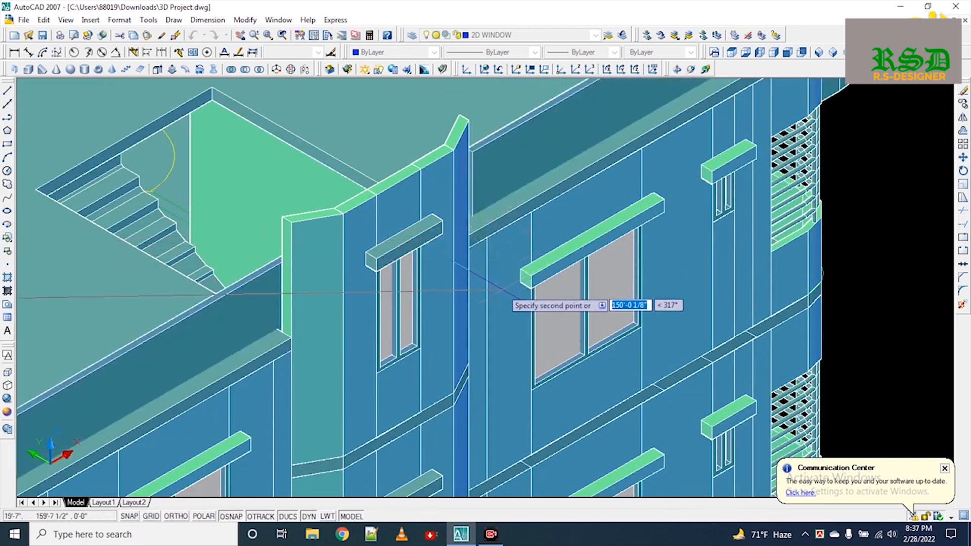
scroll(493, 293, down, 2)
scroll(501, 291, down, 2)
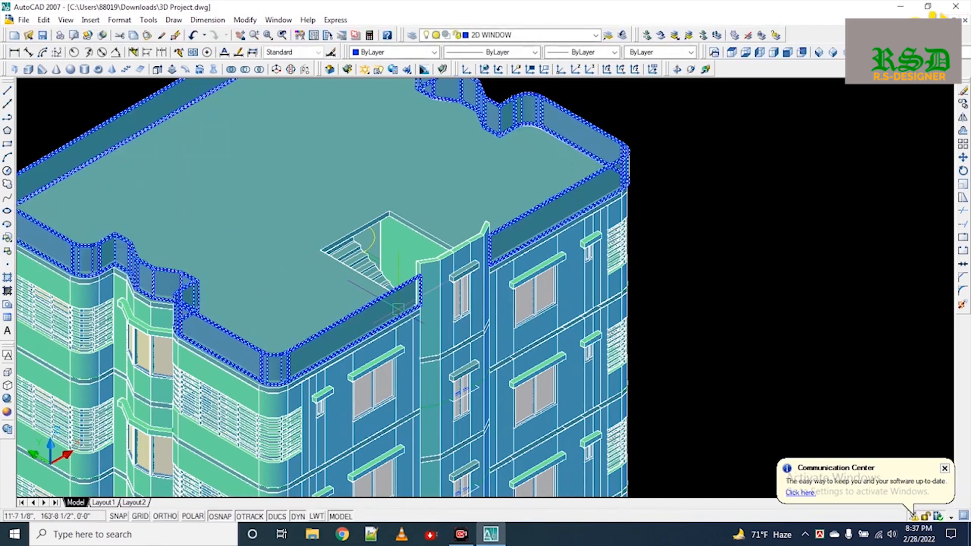
Step: Move the roof wall by its lower end corner onto the slab corner where the roof meets the stair block
scroll(402, 299, up, 3)
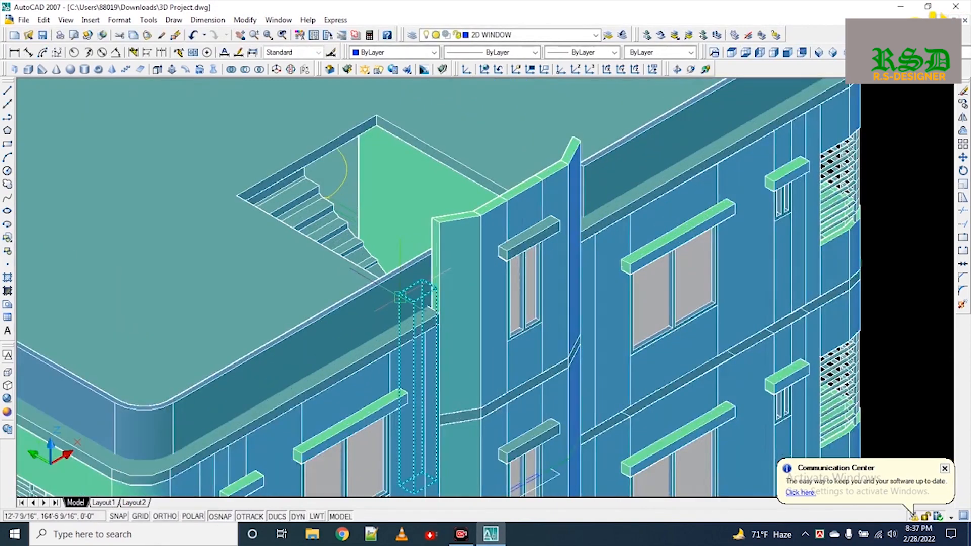
scroll(403, 300, up, 2)
scroll(404, 281, up, 3)
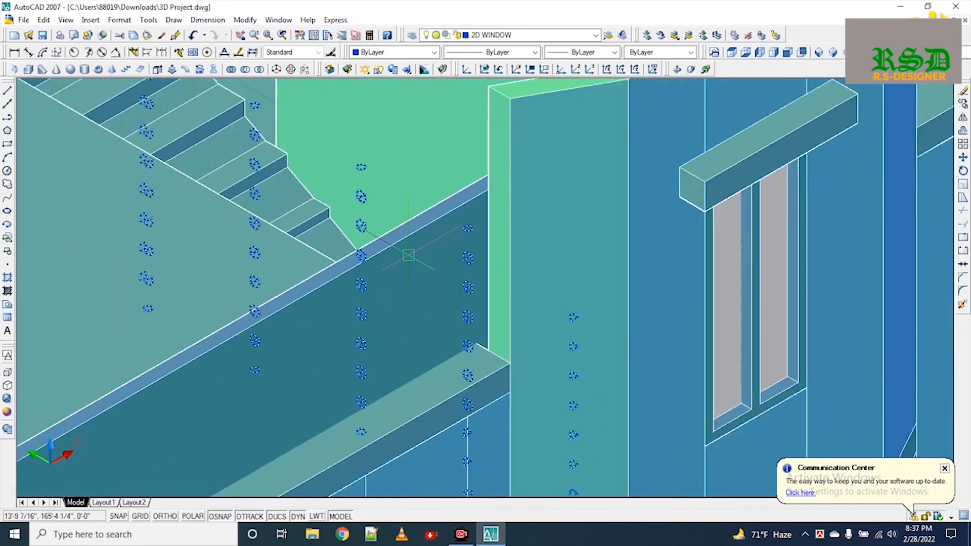
click(446, 241)
text(m)
key(Return)
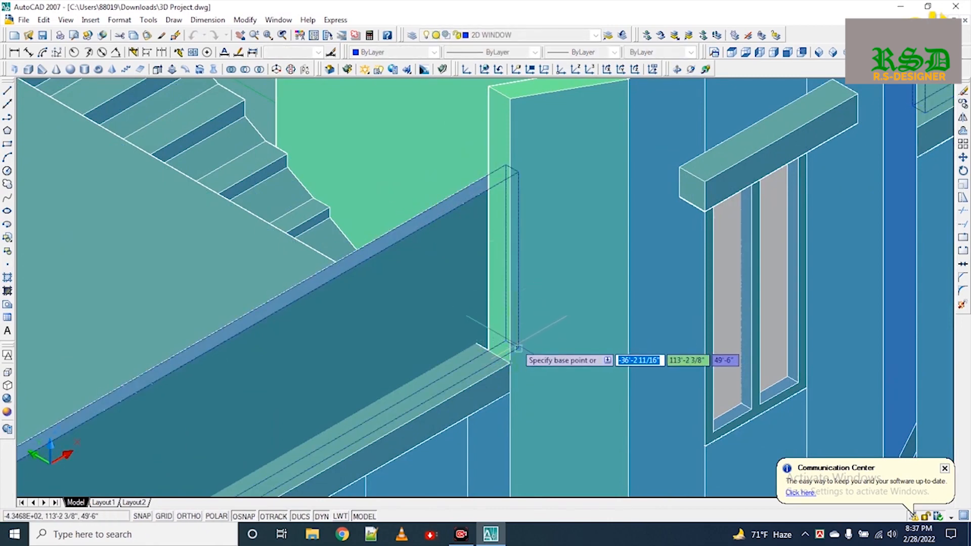
click(518, 348)
click(510, 361)
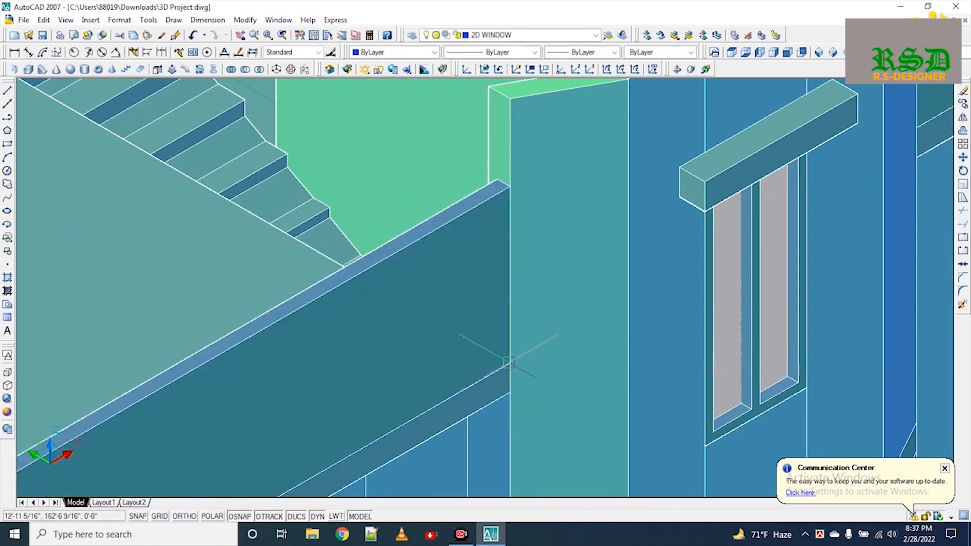
scroll(499, 342, down, 4)
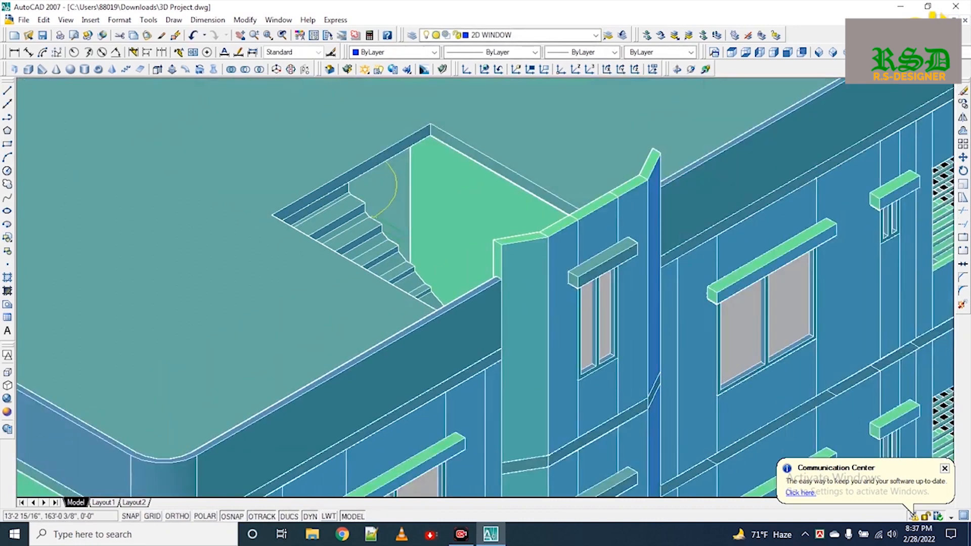
scroll(498, 342, down, 2)
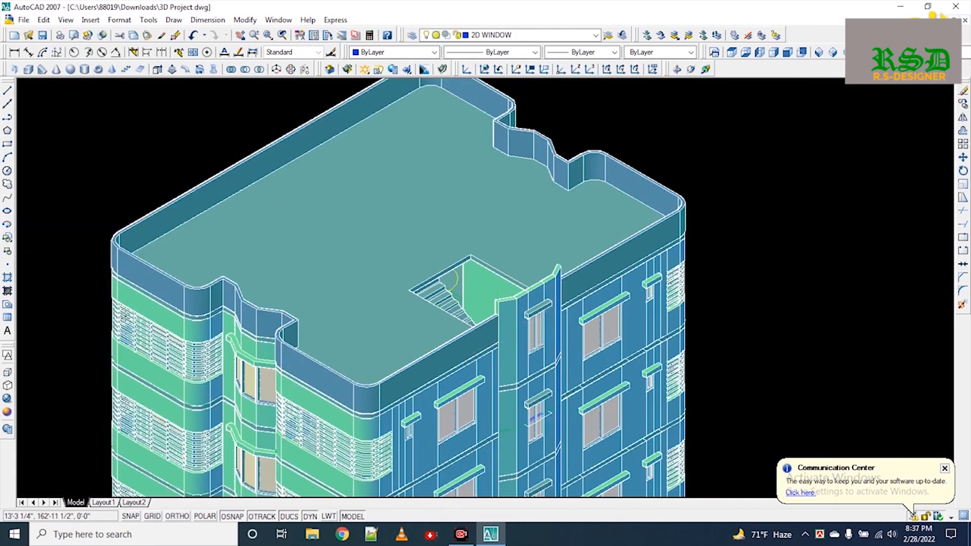
scroll(498, 342, down, 2)
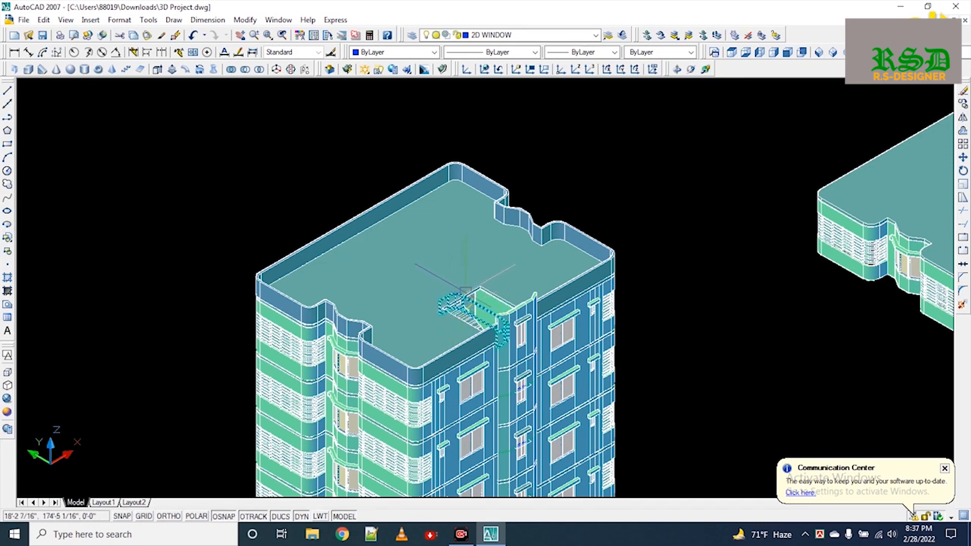
scroll(473, 303, down, 2)
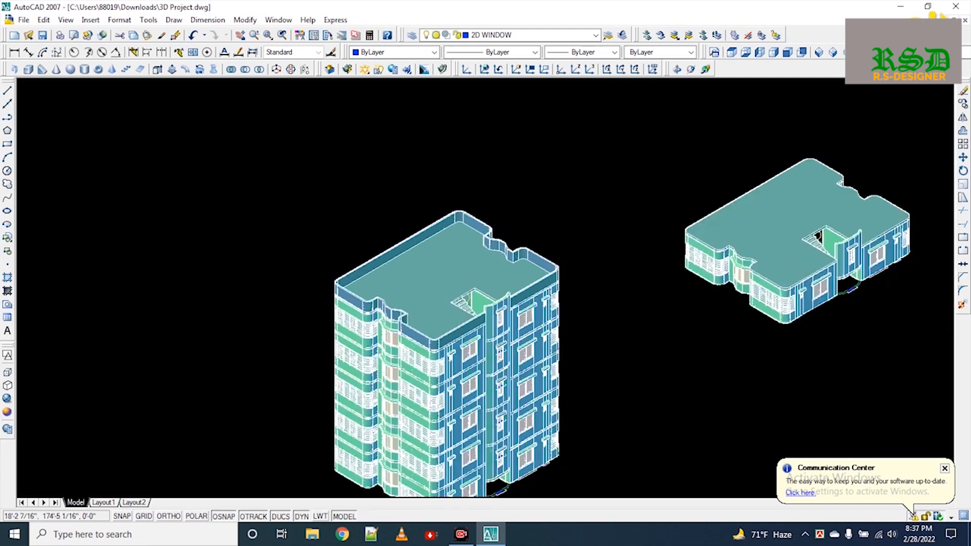
Step: Show the model in top view as 2D wireframe, focused on the walls around the building's staircase
click(735, 53)
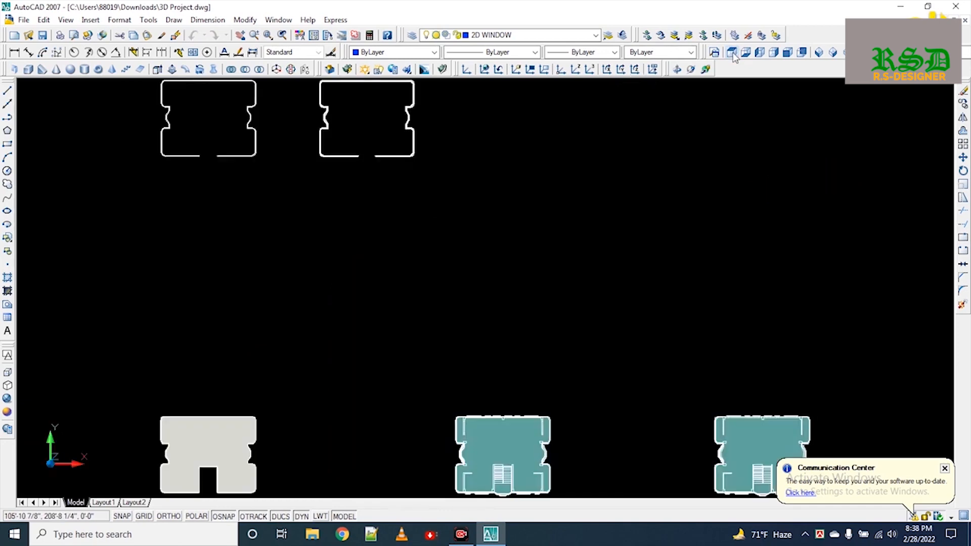
click(8, 357)
middle_drag(503, 440, 423, 315)
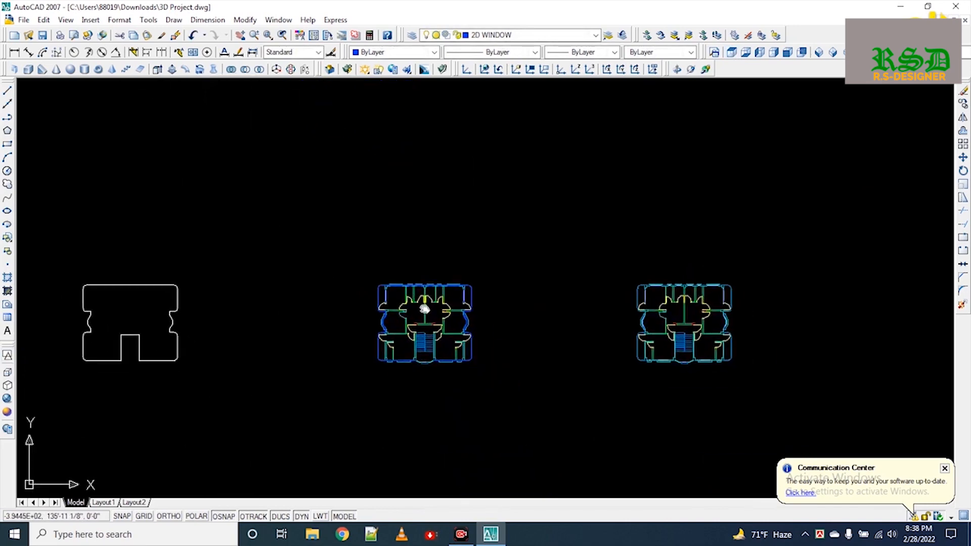
scroll(423, 347, up, 4)
scroll(363, 249, up, 3)
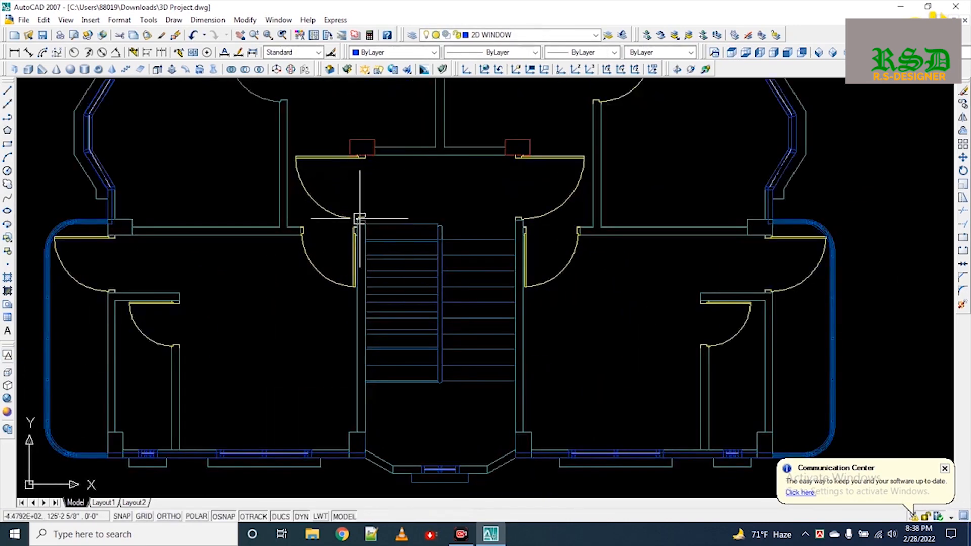
scroll(351, 216, up, 5)
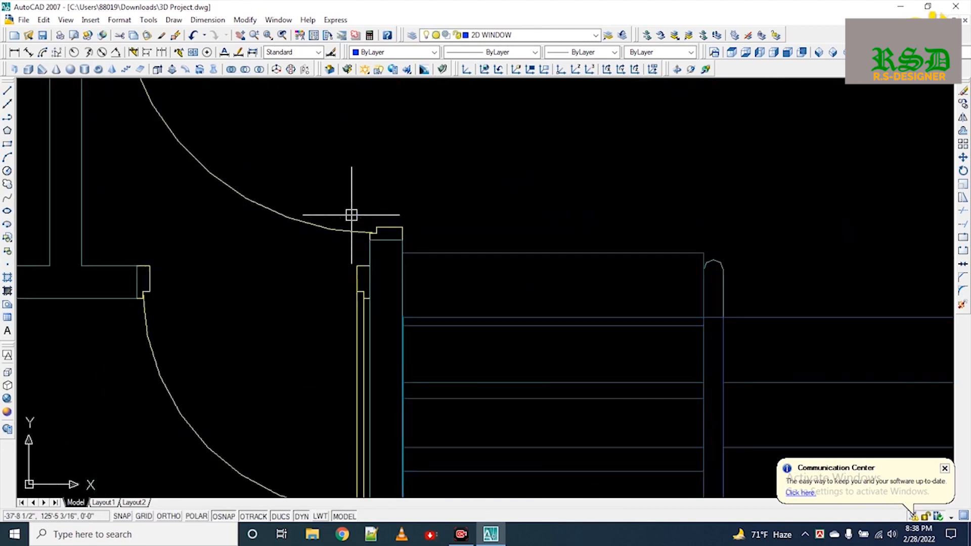
scroll(330, 223, down, 5)
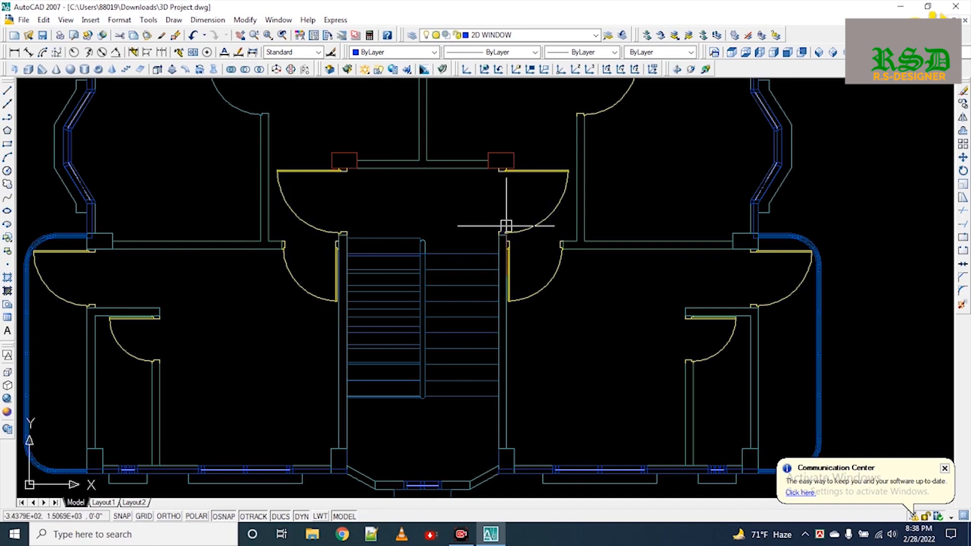
text(c)
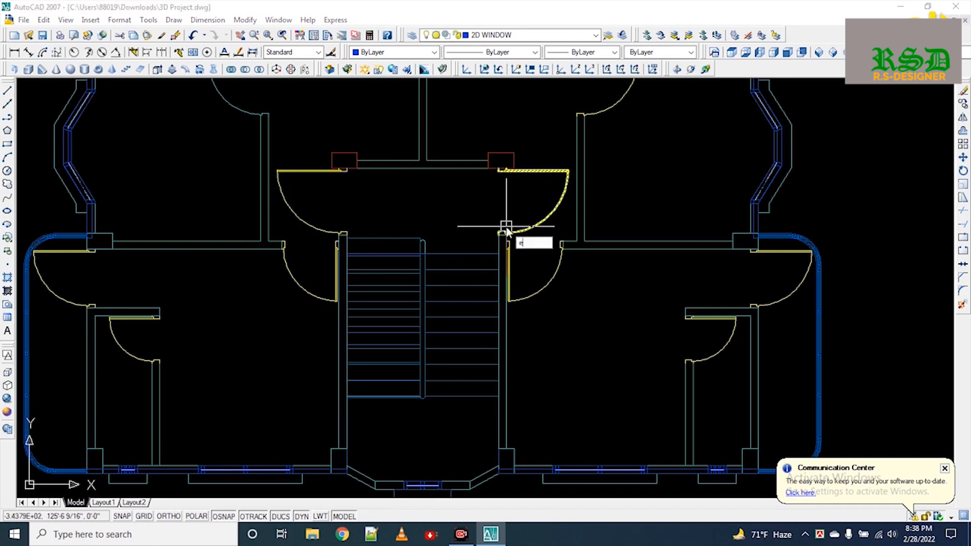
text(x)
key(space)
scroll(503, 242, up, 5)
text(`)
key(Escape)
text(l)
key(space)
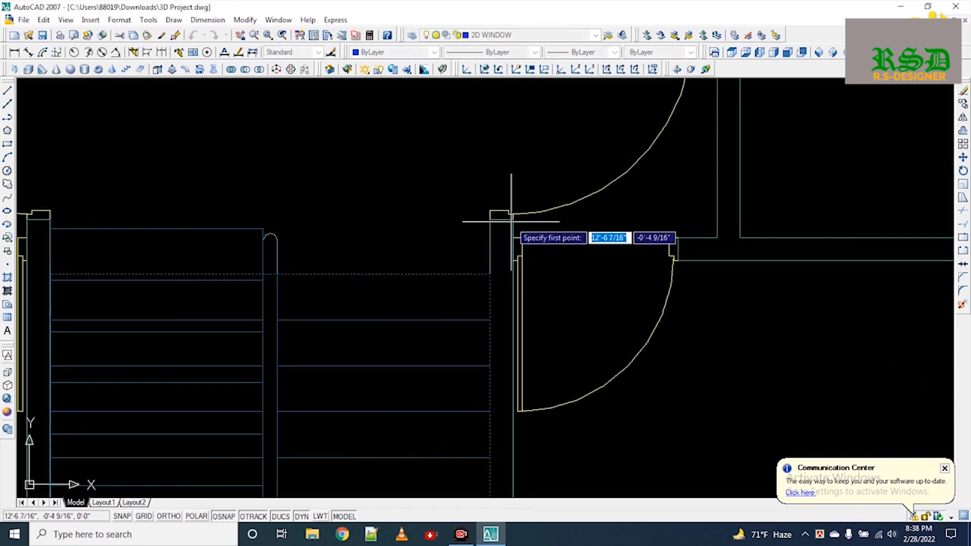
key(Escape)
scroll(516, 216, up, 4)
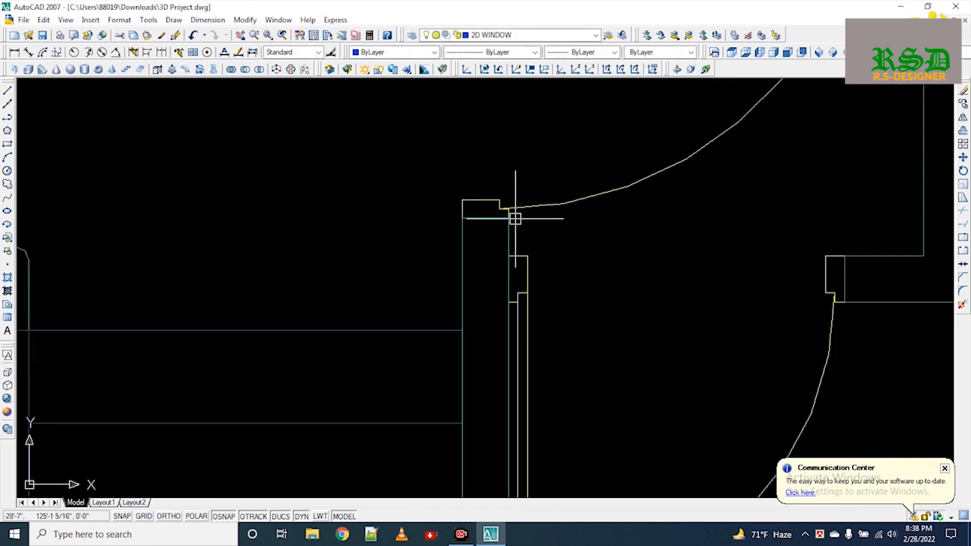
text(l)
key(space)
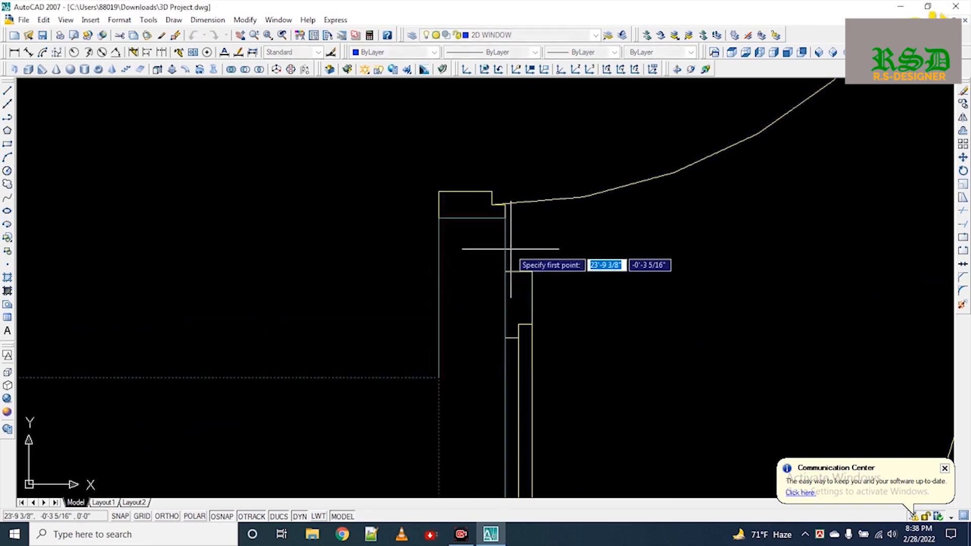
click(505, 218)
scroll(521, 256, down, 6)
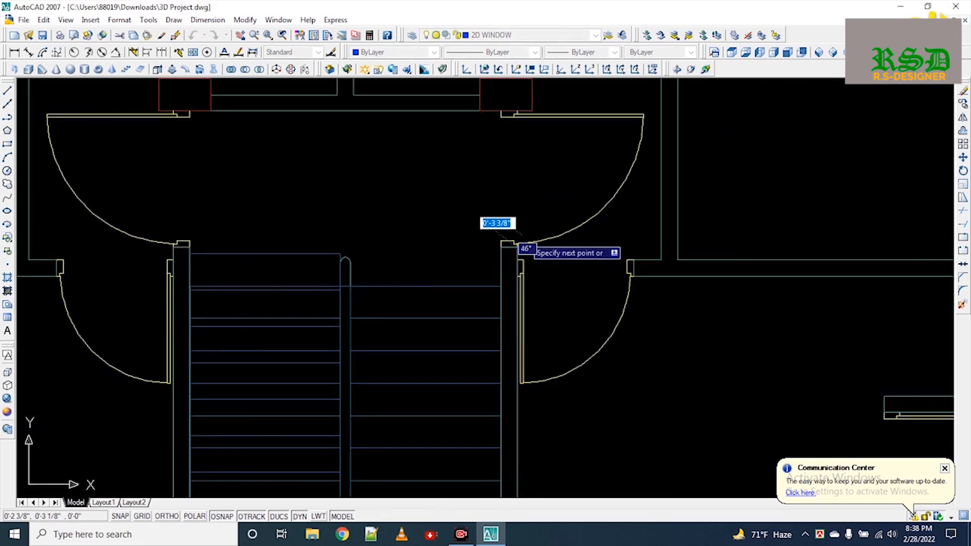
key(Escape)
scroll(513, 110, up, 6)
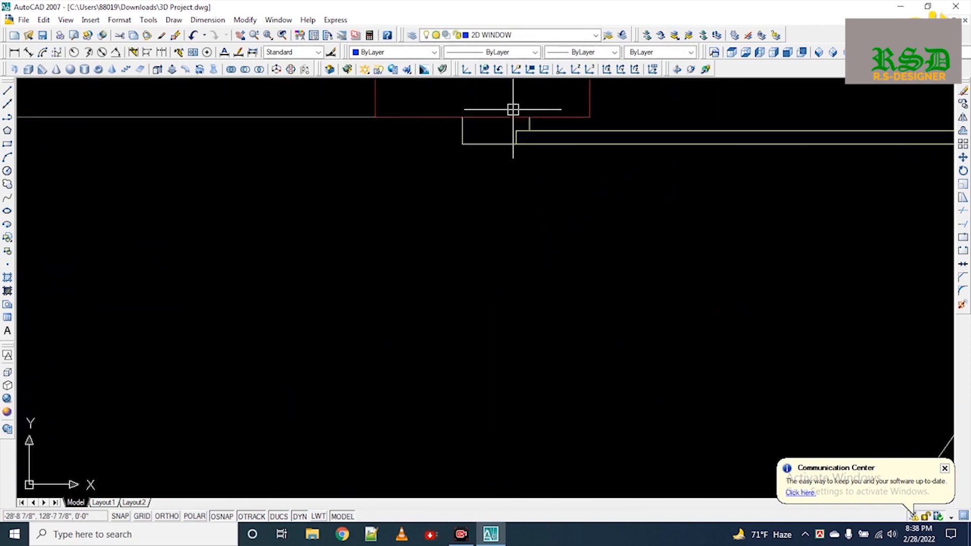
text(l)
key(space)
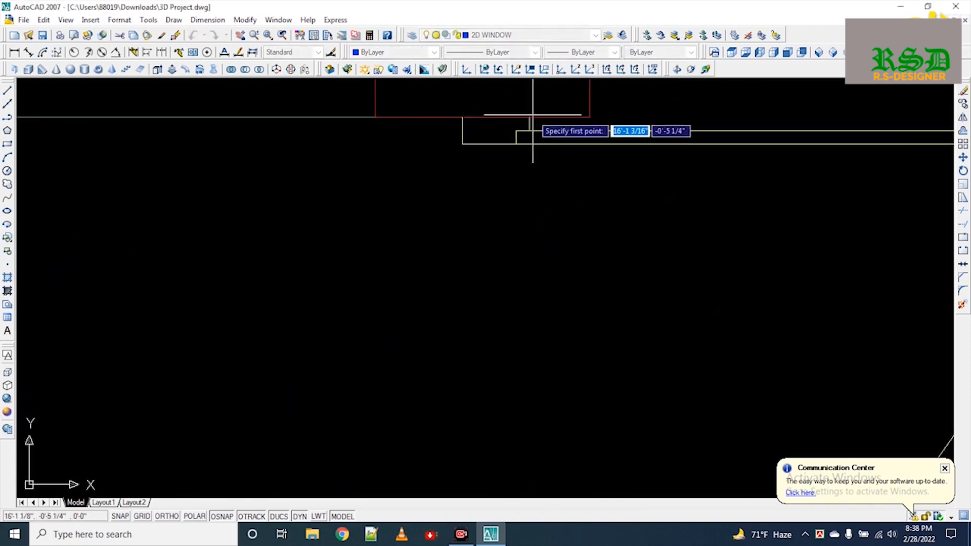
scroll(536, 133, down, 6)
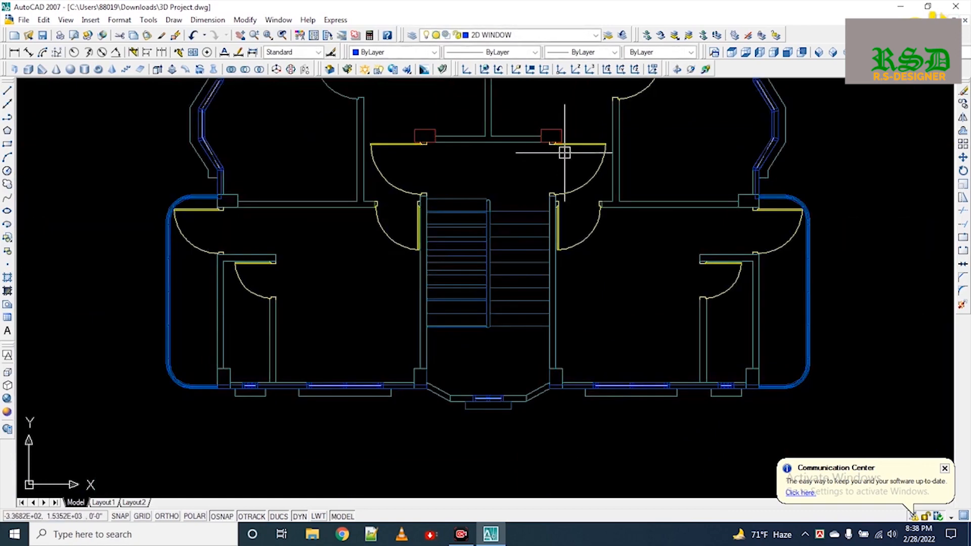
scroll(359, 253, down, 2)
mouse_move(359, 253)
middle_down()
mouse_move(690, 289)
mouse_move(555, 319)
mouse_move(293, 323)
middle_up()
key(Escape)
scroll(427, 253, up, 5)
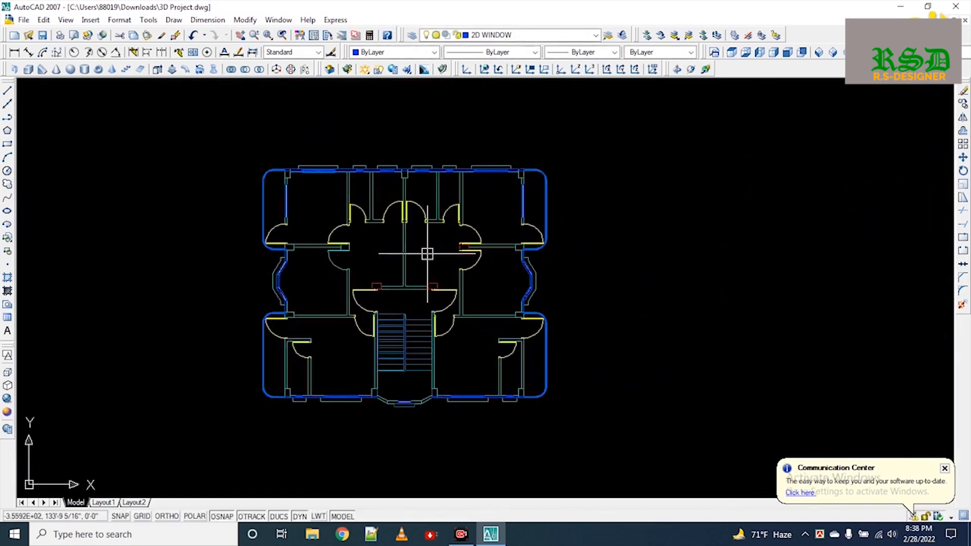
scroll(443, 338, up, 6)
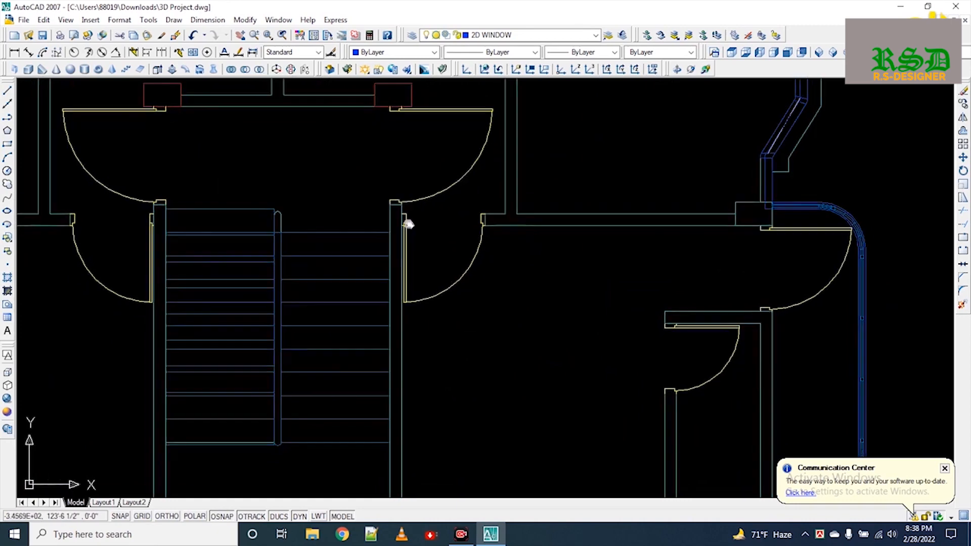
middle_drag(407, 224, 427, 186)
click(275, 143)
key(Escape)
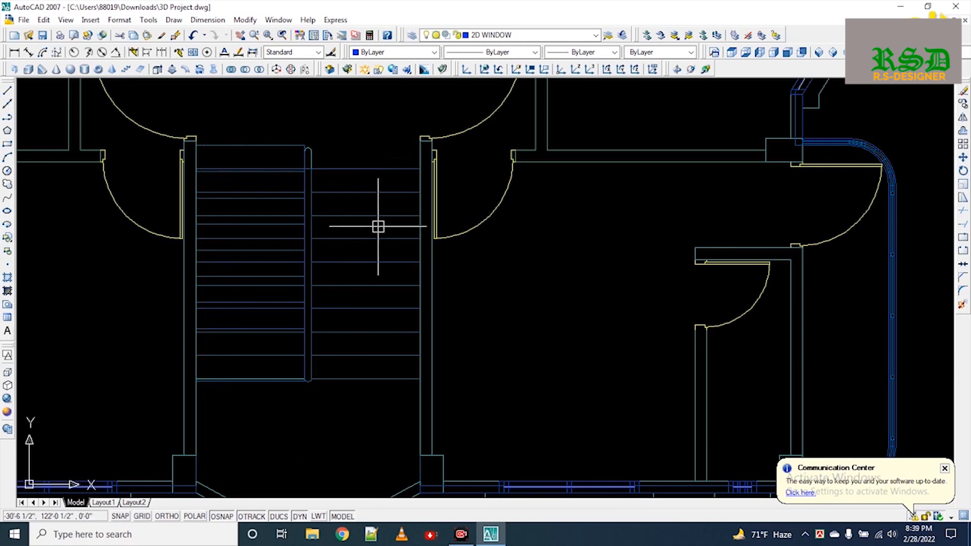
text(l)
key(Return)
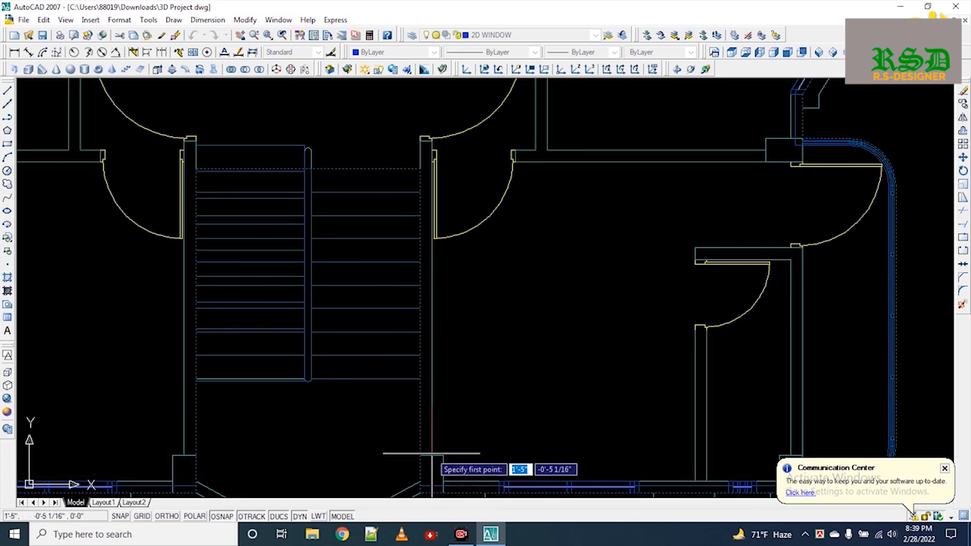
scroll(431, 454, up, 6)
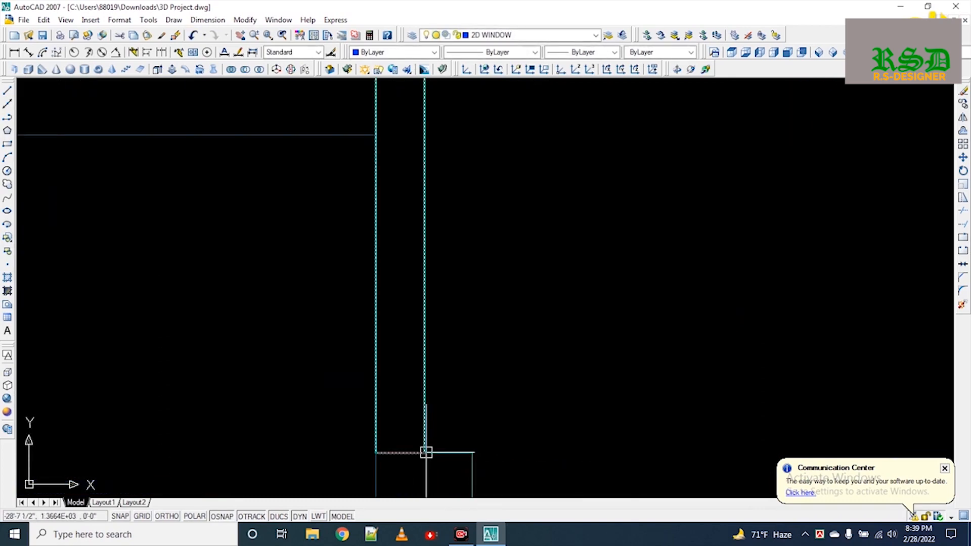
text(l)
key(Return)
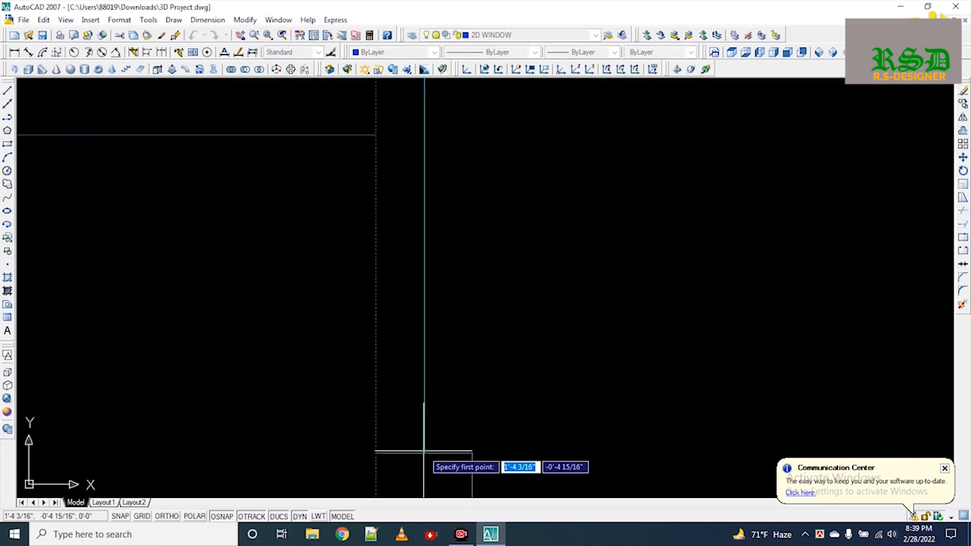
key(Escape)
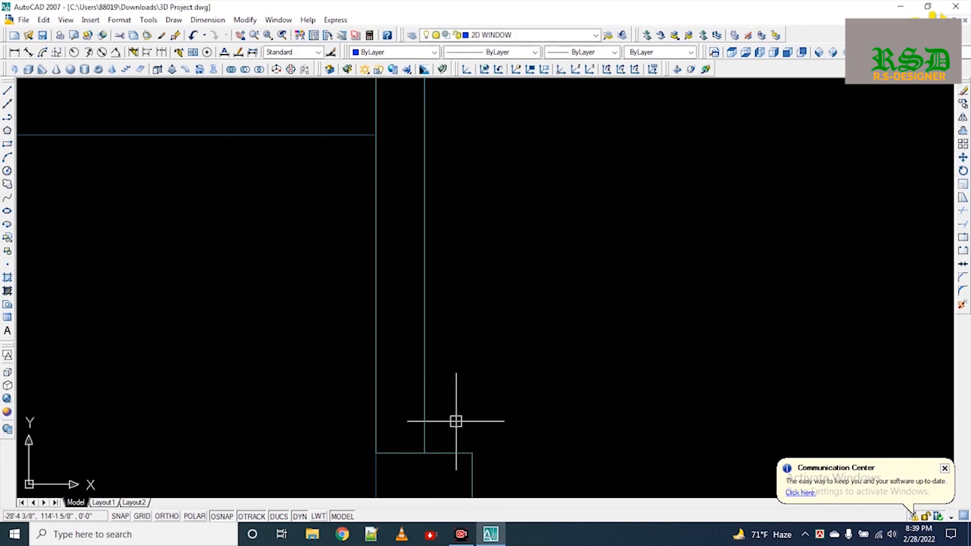
Step: Enable all object snap modes in the drafting settings
text(os)
key(Return)
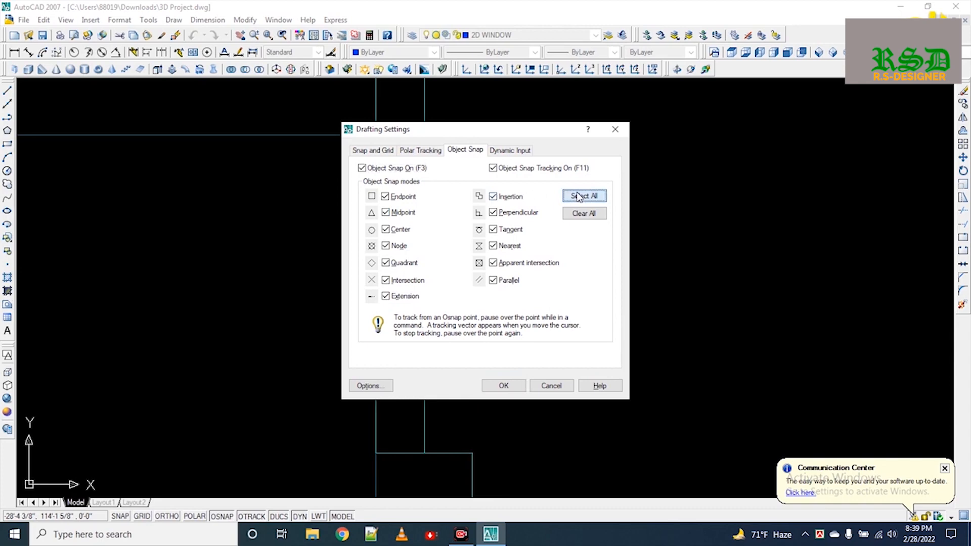
click(504, 386)
scroll(433, 321, down, 8)
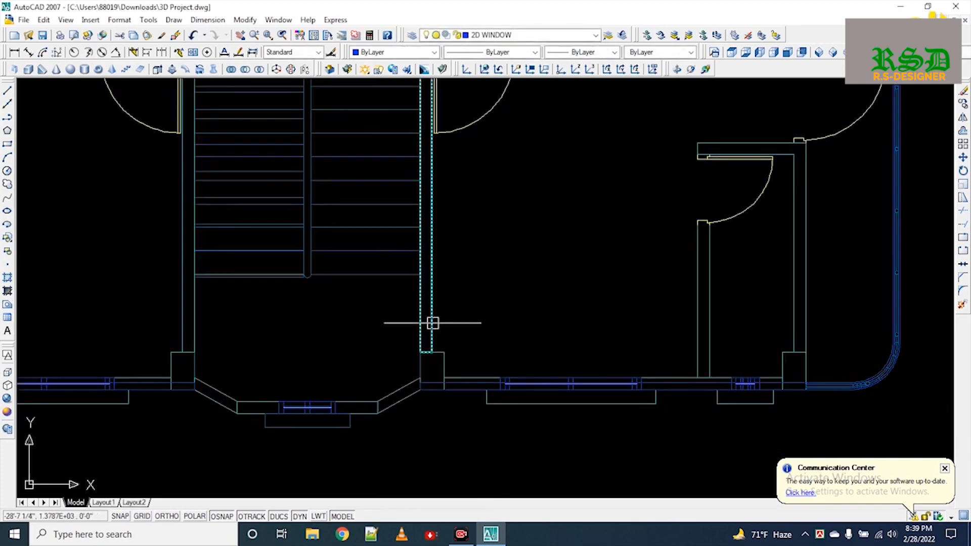
middle_drag(405, 238, 406, 263)
scroll(374, 266, up, 5)
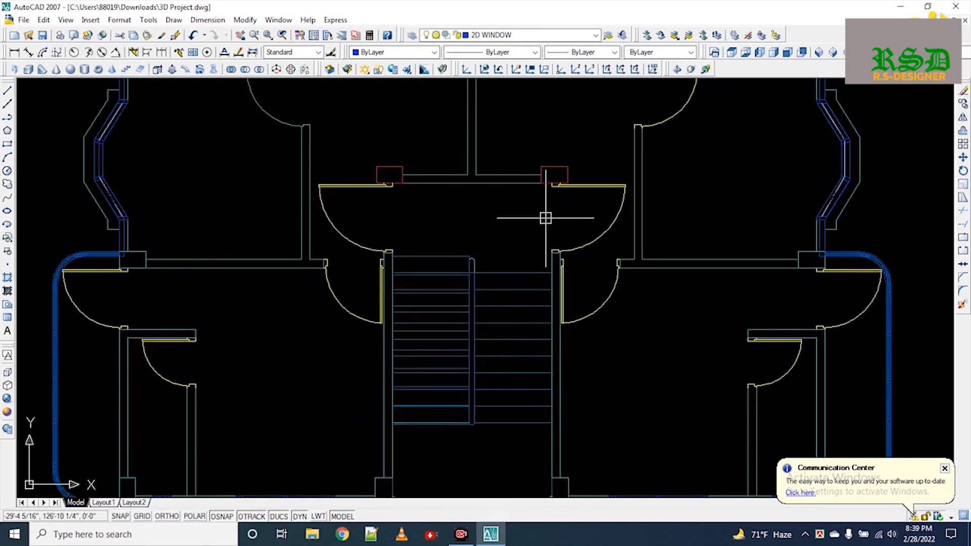
key(Return)
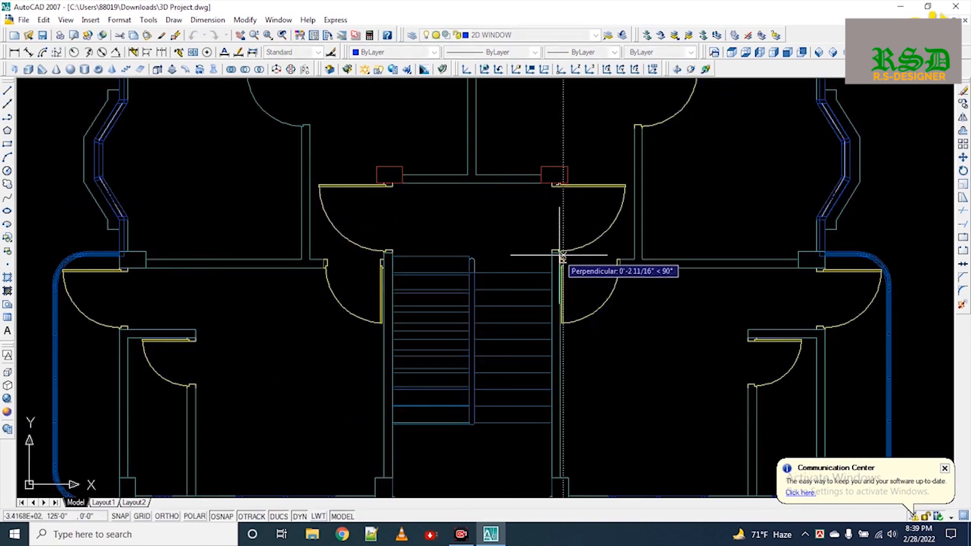
scroll(566, 262, up, 5)
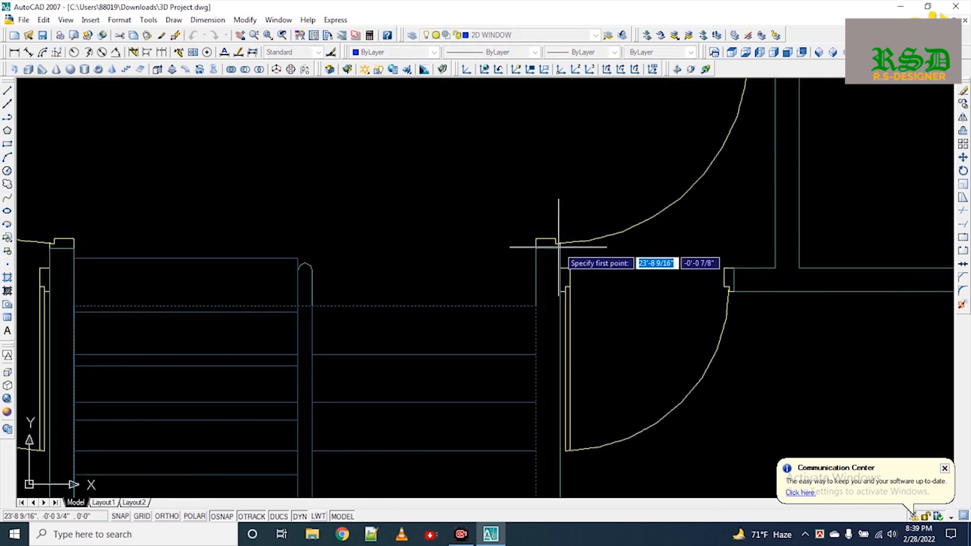
scroll(557, 255, up, 3)
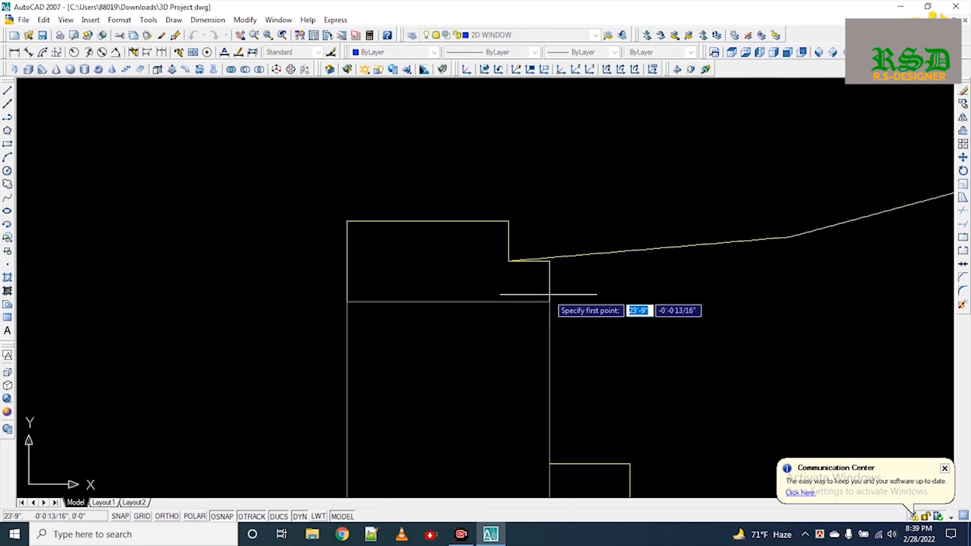
key(Escape)
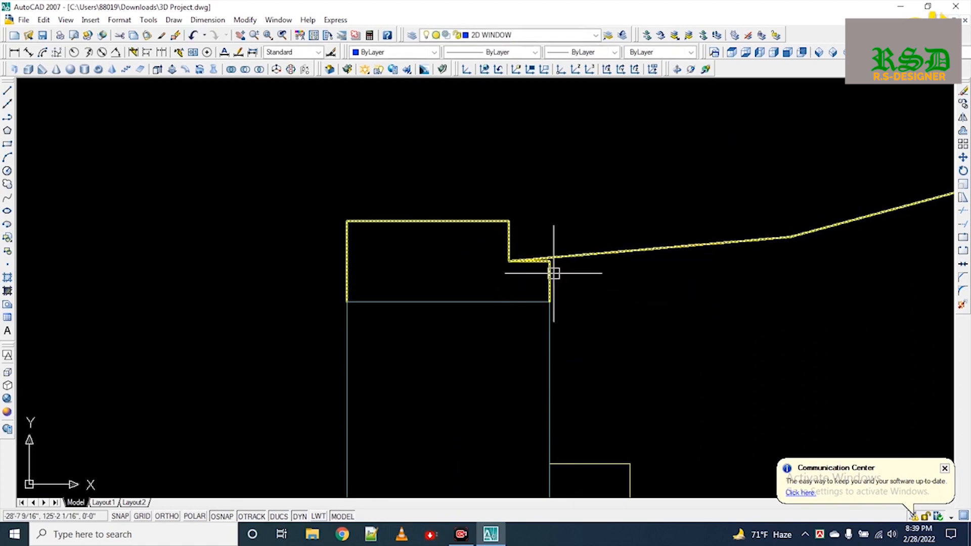
click(557, 283)
scroll(560, 283, up, 5)
scroll(534, 311, up, 3)
key(Escape)
Step: Draw a short vertical line with Ortho on, upward from the outer upper corner of the right stair wall
key(Return)
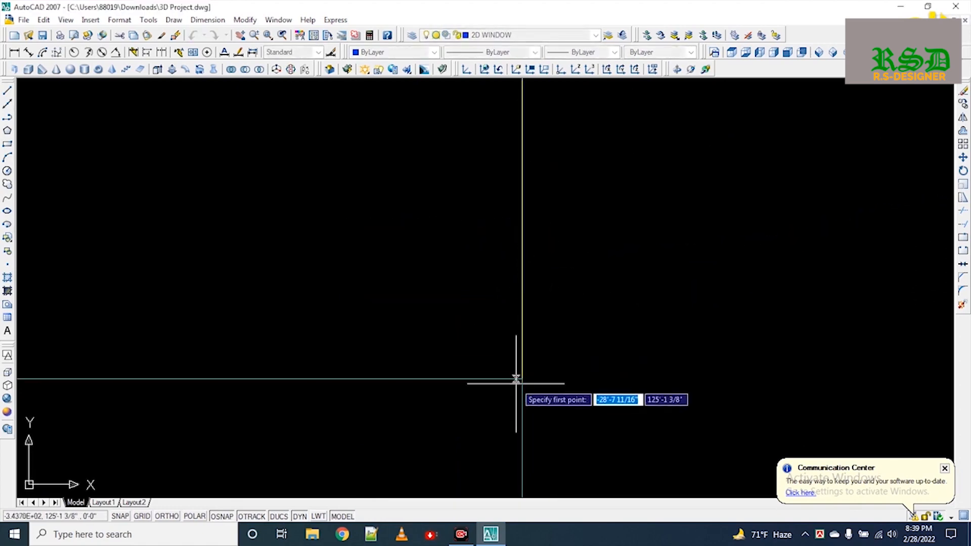
click(521, 381)
scroll(522, 381, down, 5)
scroll(523, 381, down, 4)
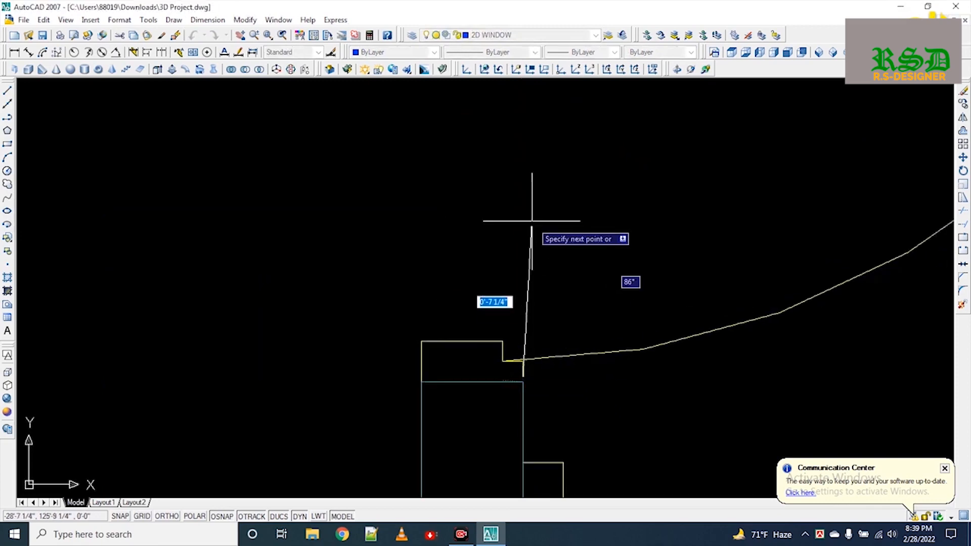
click(523, 191)
key(Return)
Step: Extend the short line upward across the right door opening to the door jamb below the red column
scroll(549, 272, down, 3)
scroll(550, 271, down, 5)
middle_drag(554, 222, 556, 252)
text(ex)
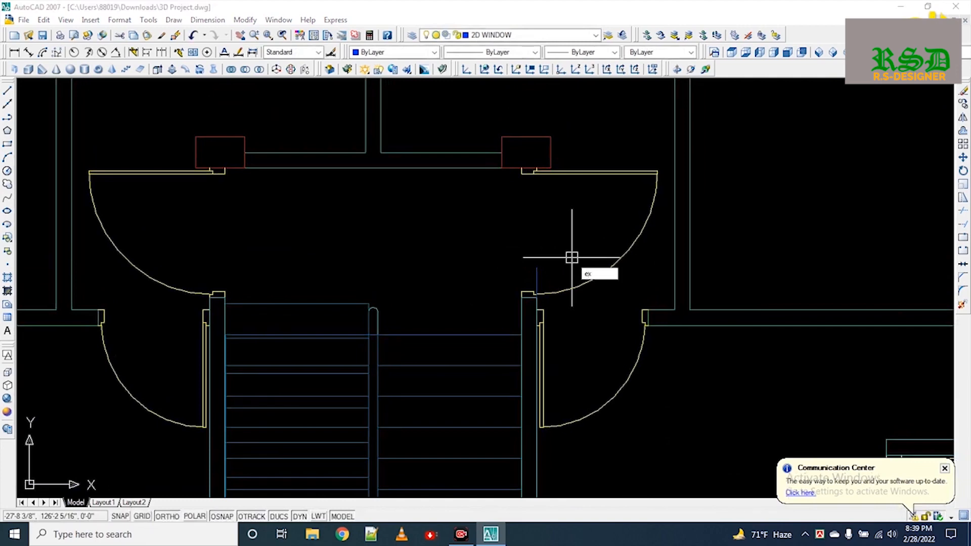
key(Return)
key(Return)
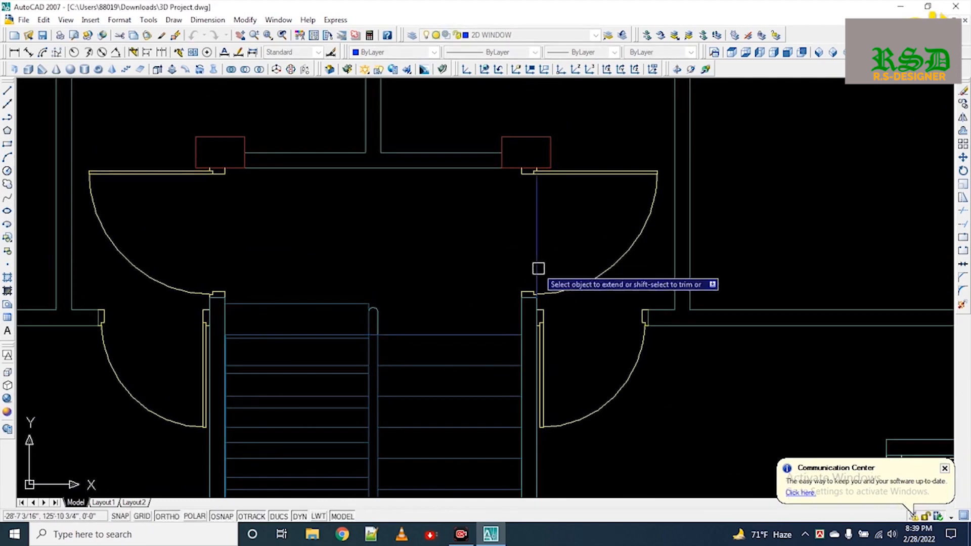
click(535, 214)
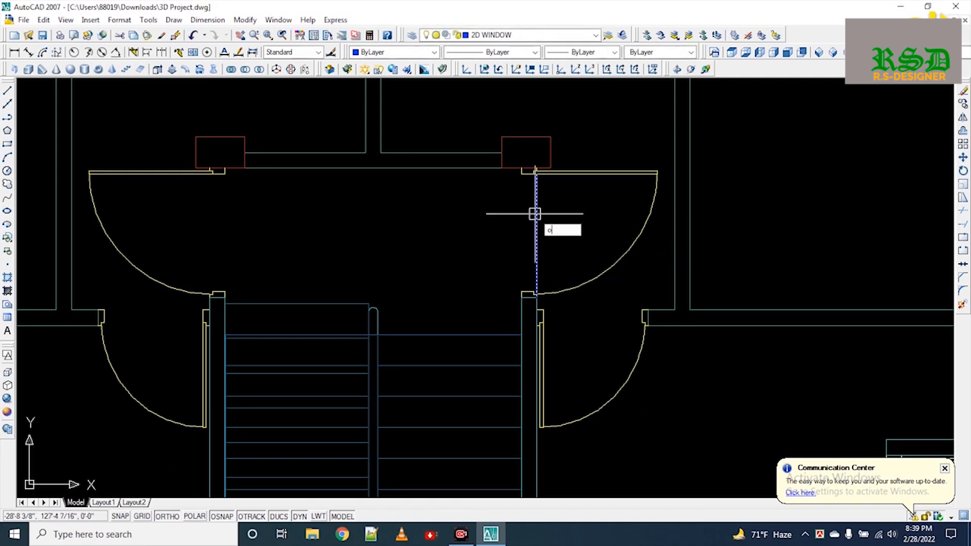
Step: Offset the line across the right door opening toward the staircase, in line with the stair wall's inner face
key(Return)
key(Return)
click(536, 215)
click(504, 224)
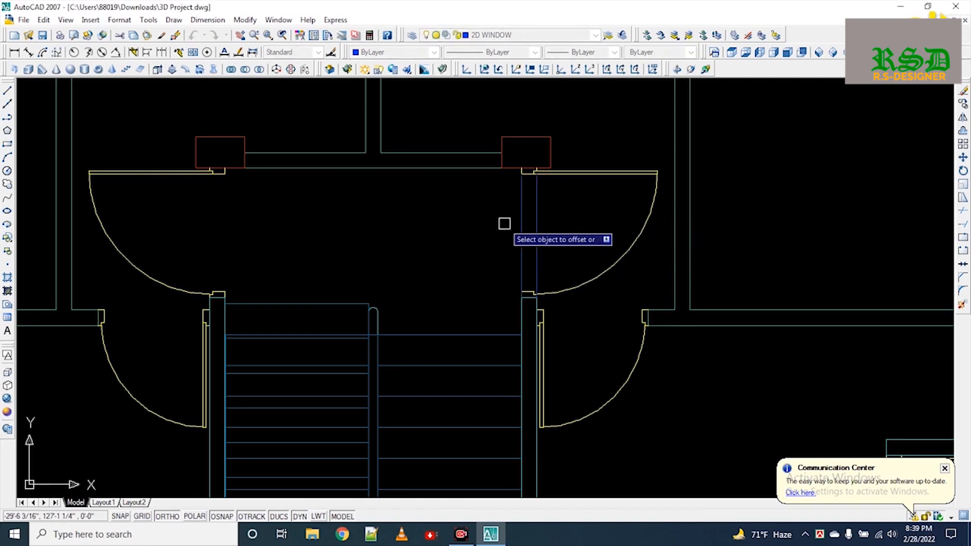
key(Escape)
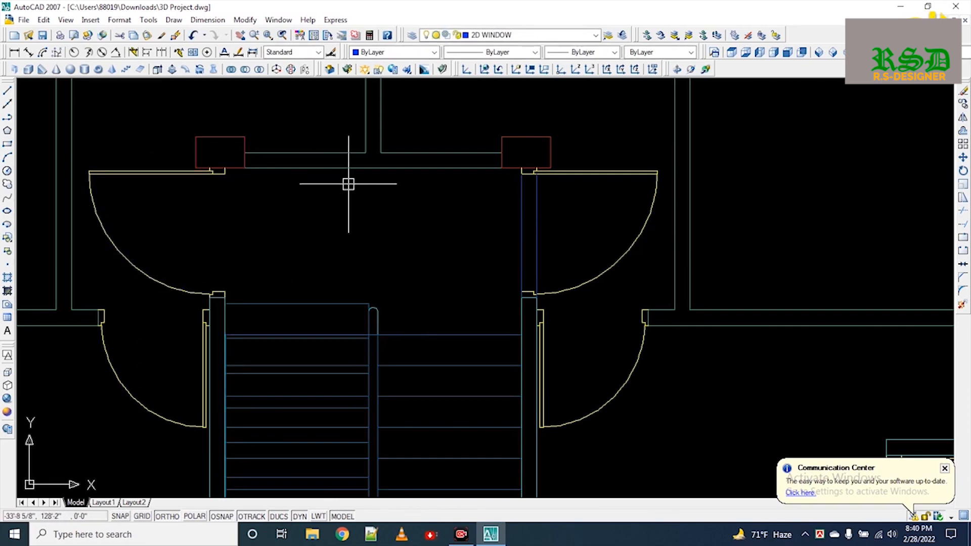
Step: Copy the stair block with its walls, columns and bay to the empty space below the floor plan
scroll(347, 206, down, 4)
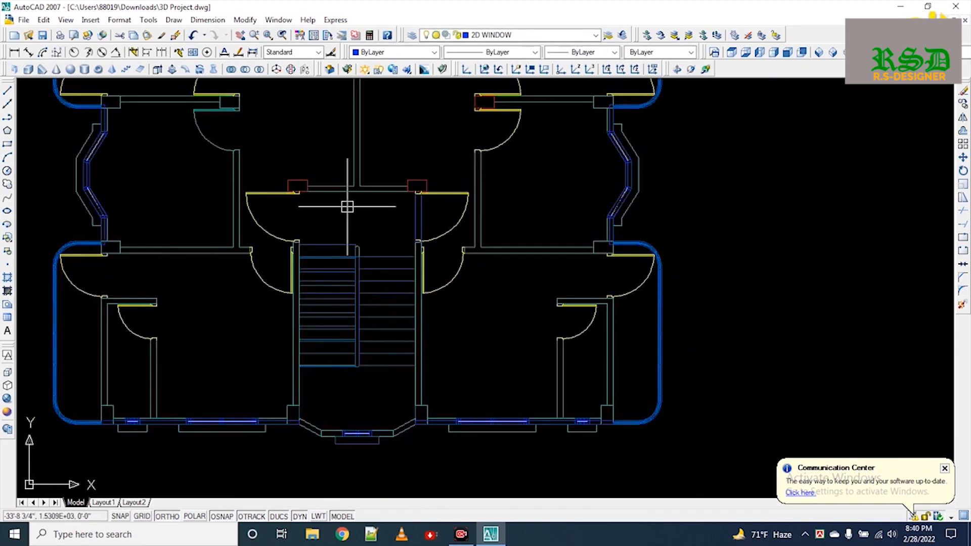
scroll(360, 190, up, 3)
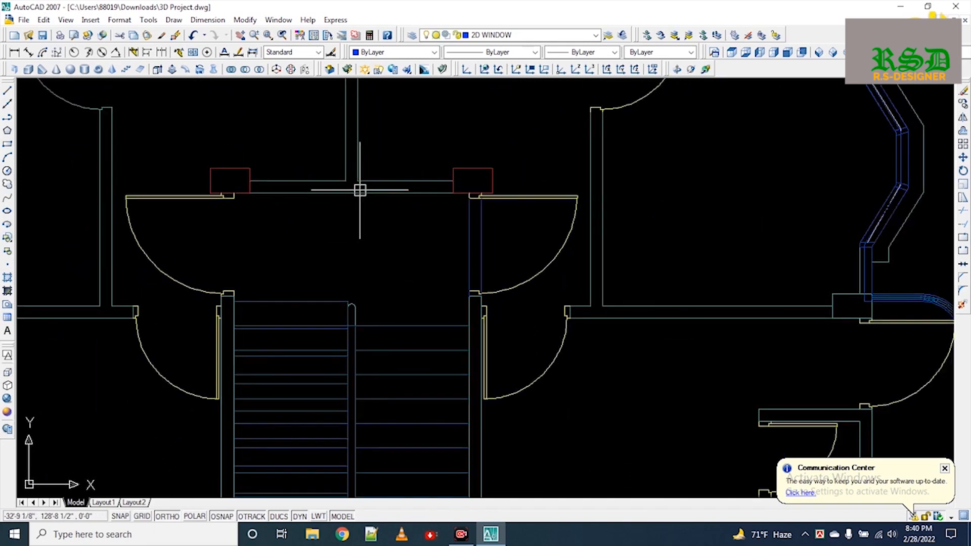
scroll(360, 190, down, 4)
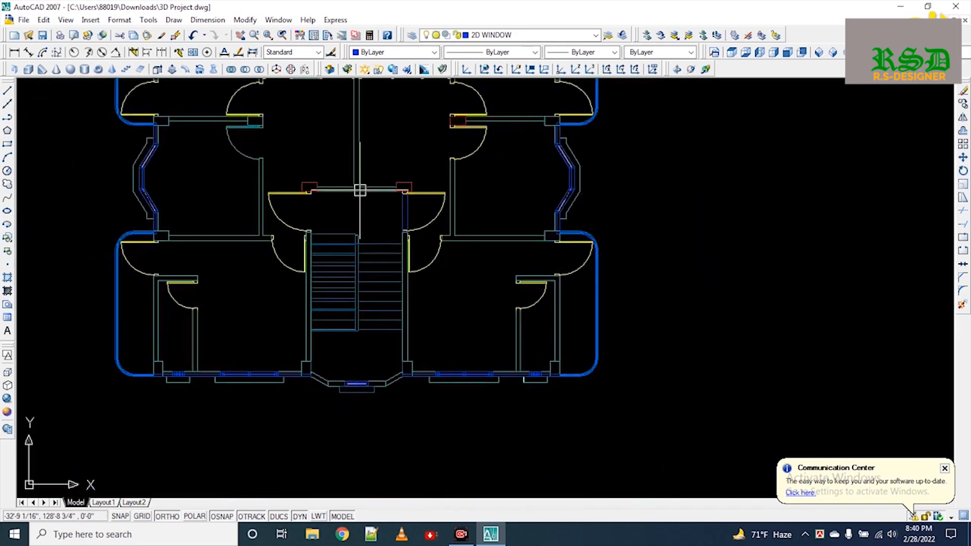
scroll(360, 190, up, 1)
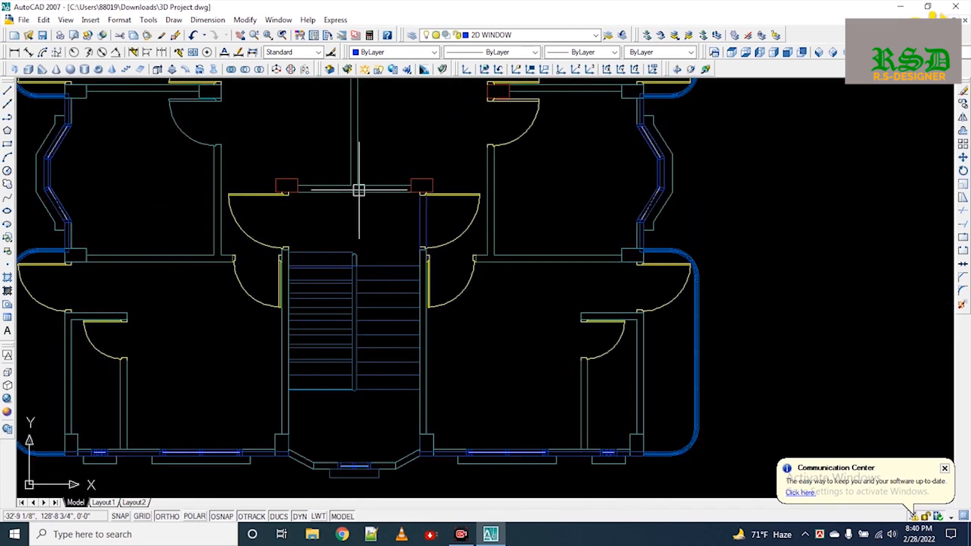
click(264, 160)
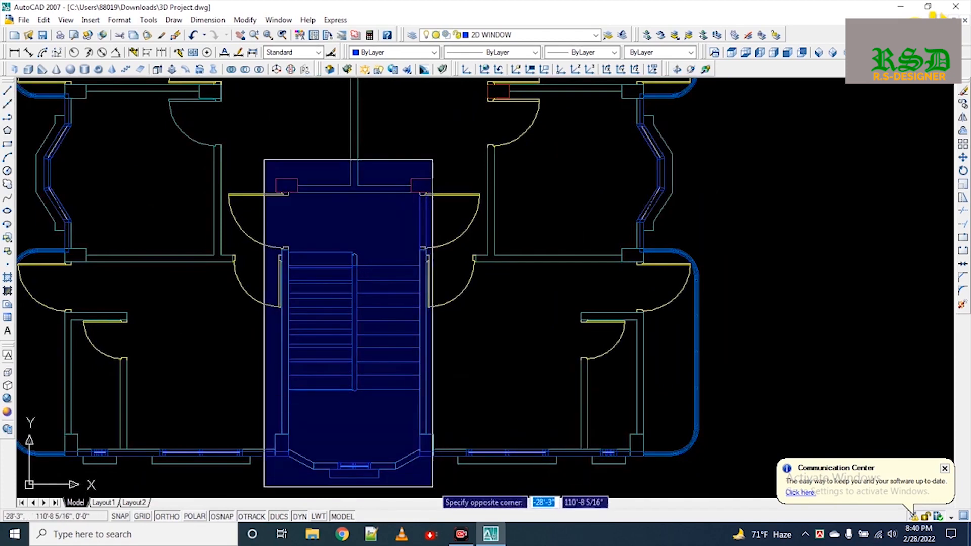
click(437, 487)
scroll(401, 306, down, 1)
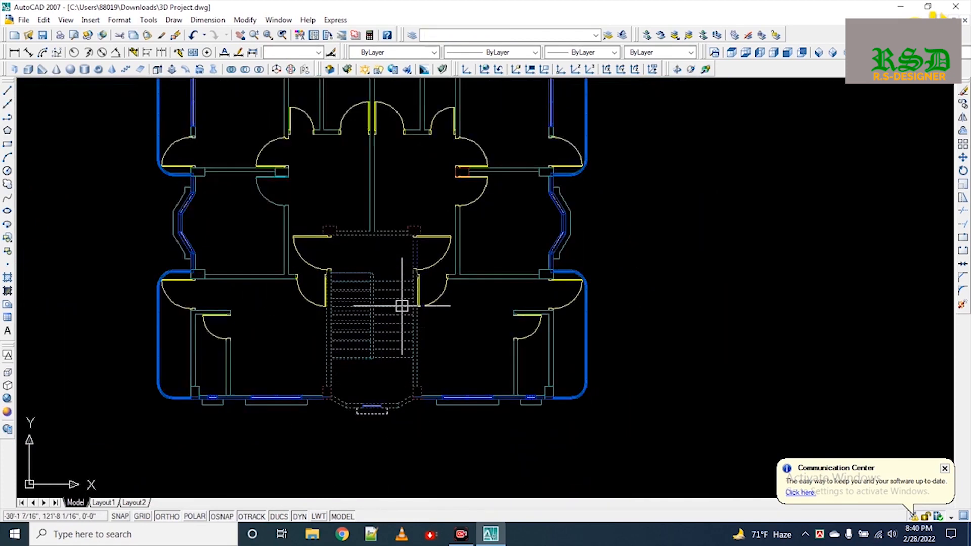
text(co)
key(space)
middle_drag(406, 334, 379, 153)
click(359, 148)
middle_drag(364, 399, 358, 185)
click(365, 378)
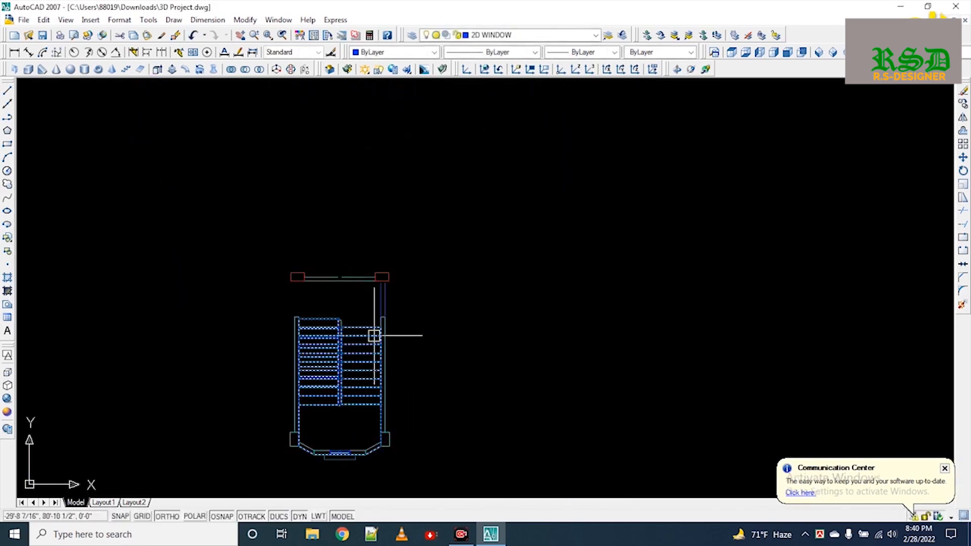
Step: Extend the broken outer line of the copied upper wall to close the gap between the red columns
scroll(345, 382, up, 3)
middle_drag(350, 361, 345, 322)
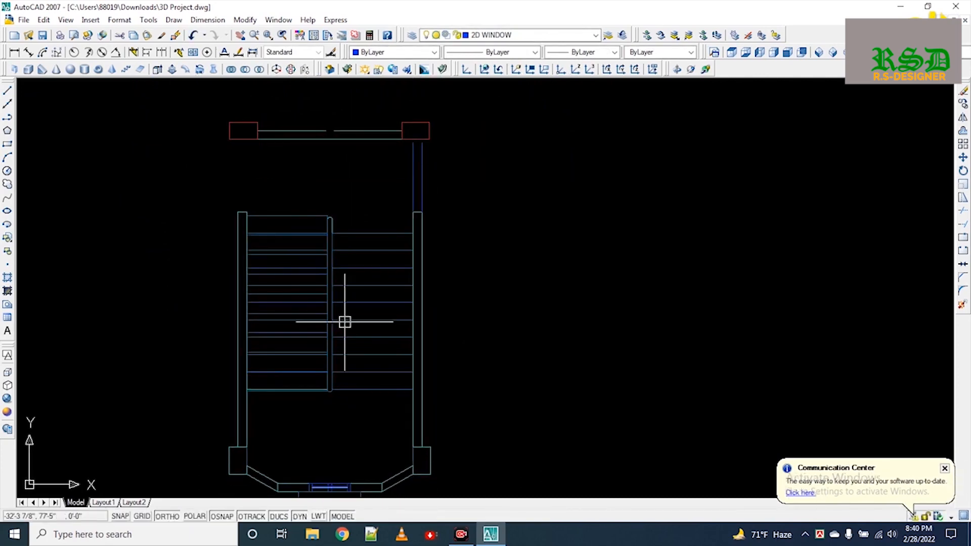
text(ex)
key(Return)
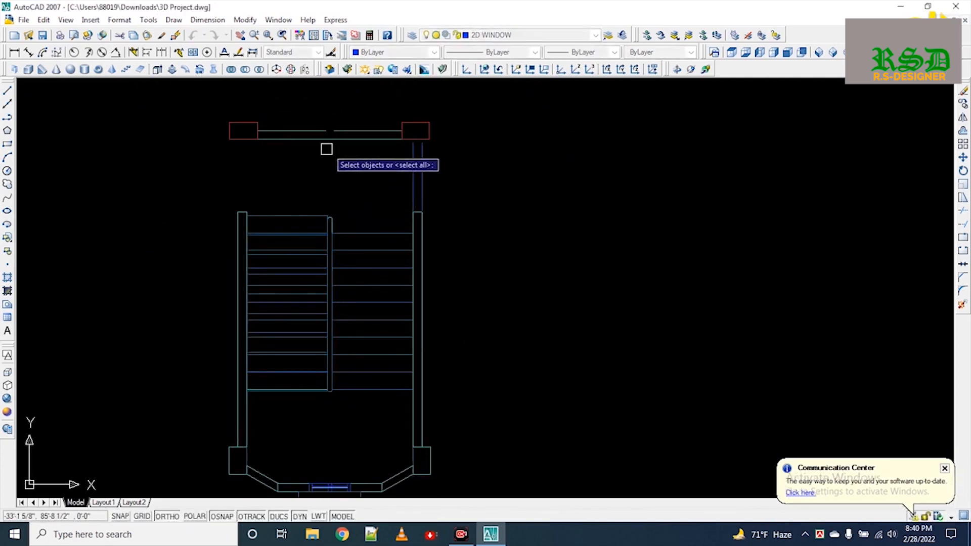
click(350, 131)
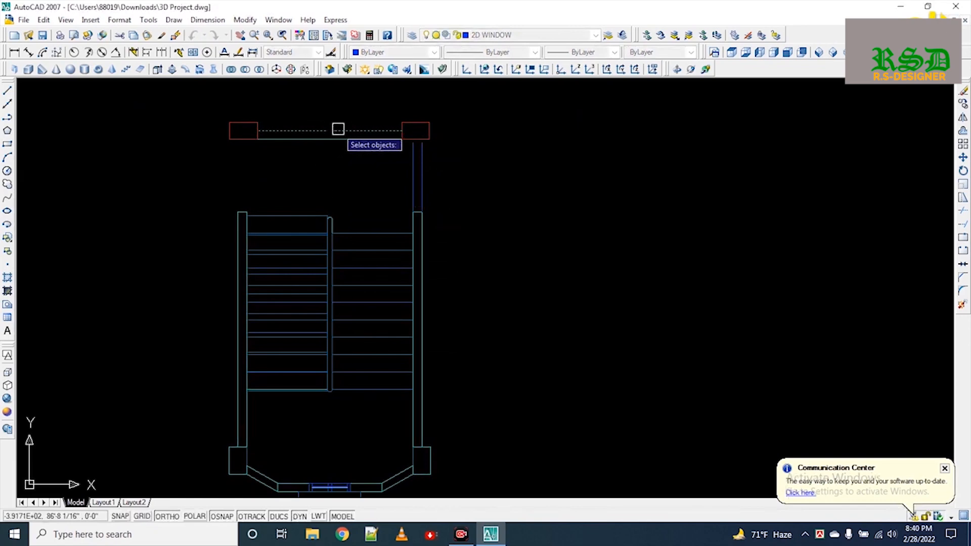
key(Return)
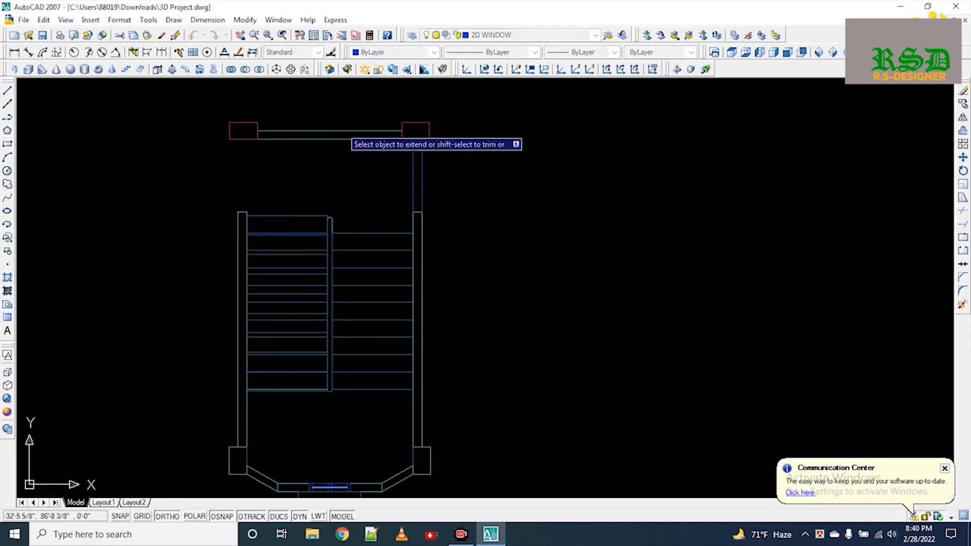
click(334, 130)
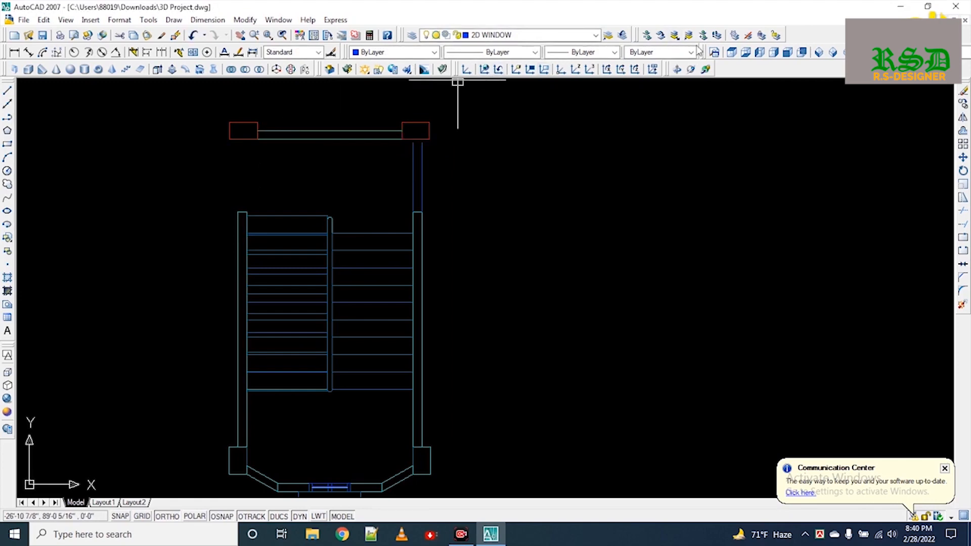
Step: Draw a box over the upper wall between the two red columns with a height of 8"
click(27, 69)
scroll(248, 130, up, 4)
click(252, 126)
click(667, 150)
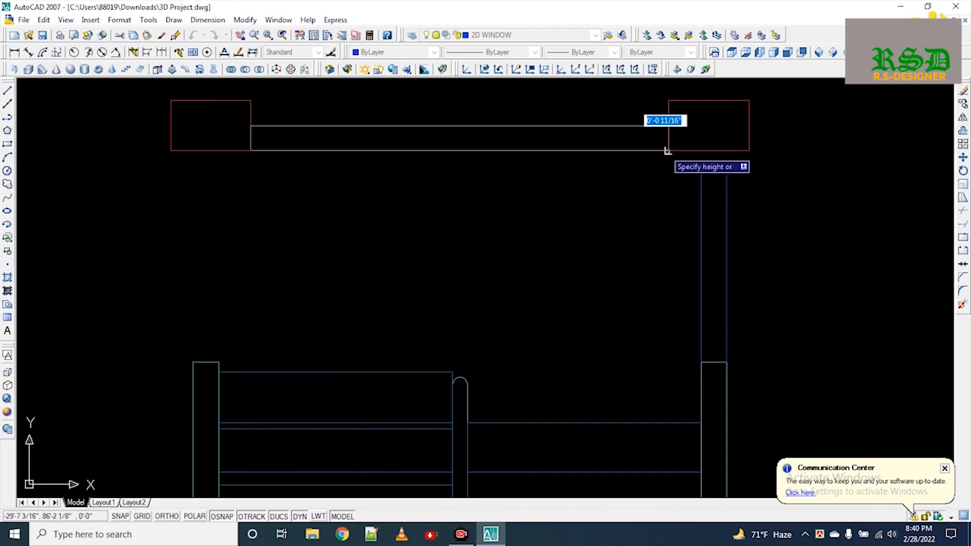
text(6)
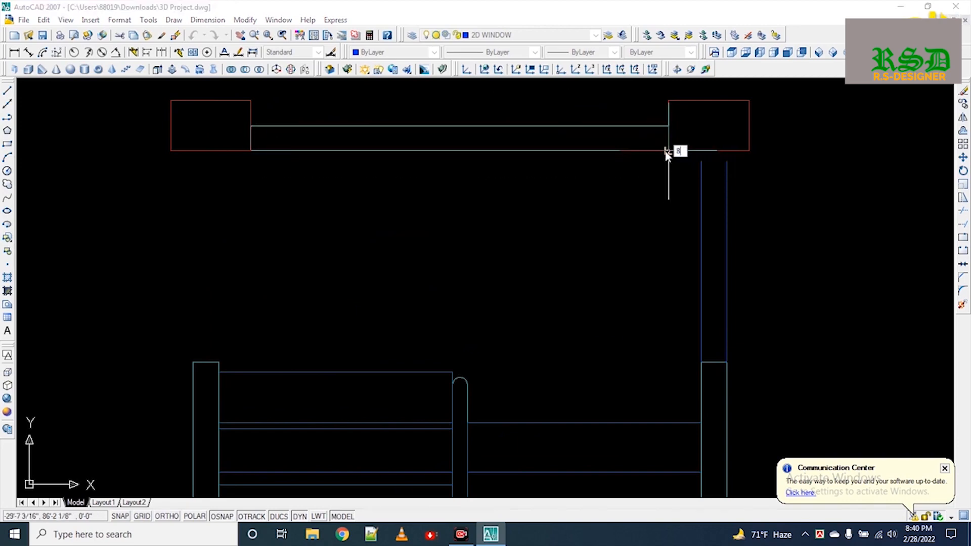
key(Return)
Step: Set the upper wall box's height to 8' in its properties, then close them
click(651, 151)
key(ctrl+1)
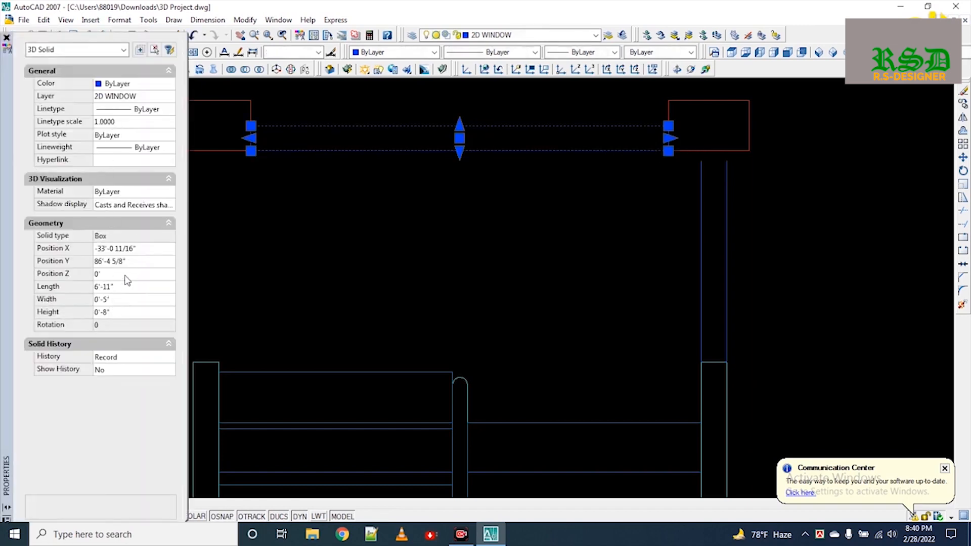
click(125, 313)
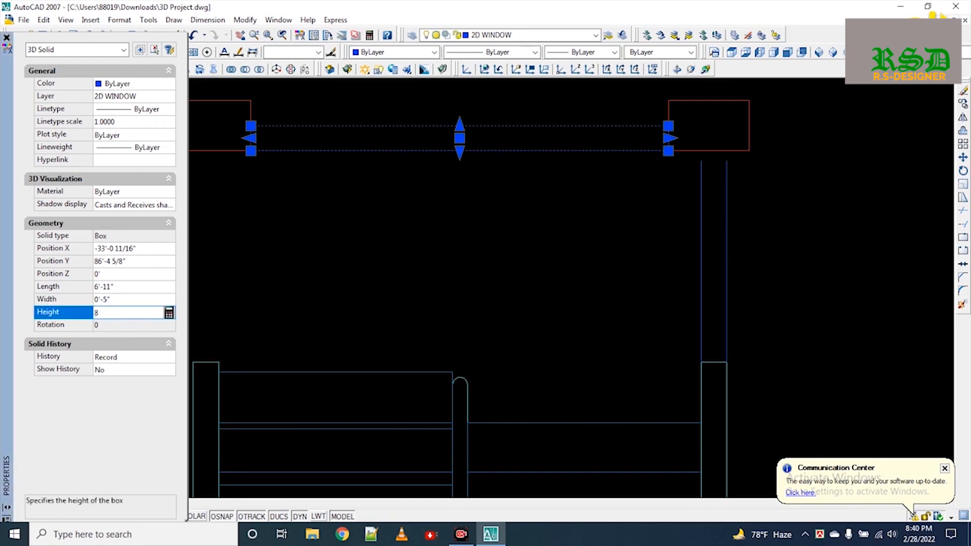
key(Return)
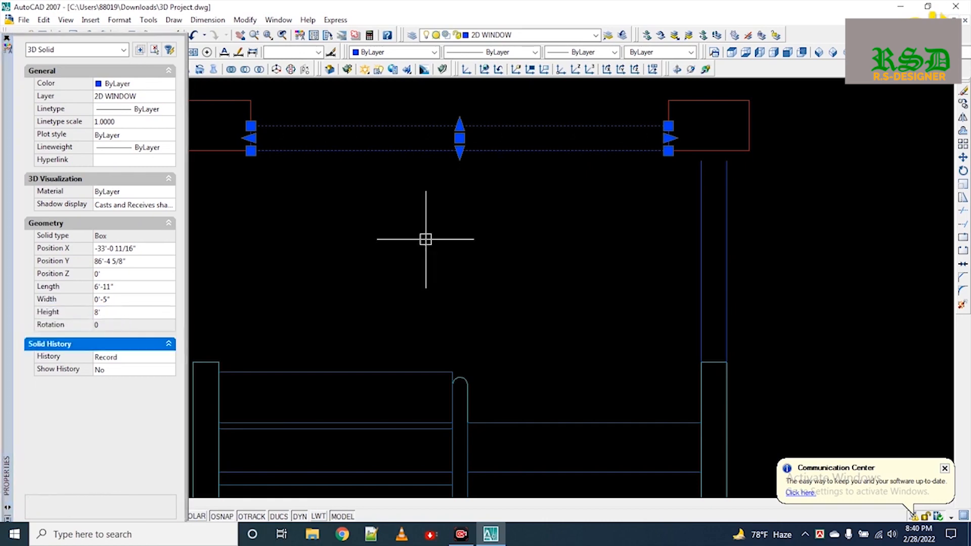
key(Escape)
scroll(555, 275, down, 4)
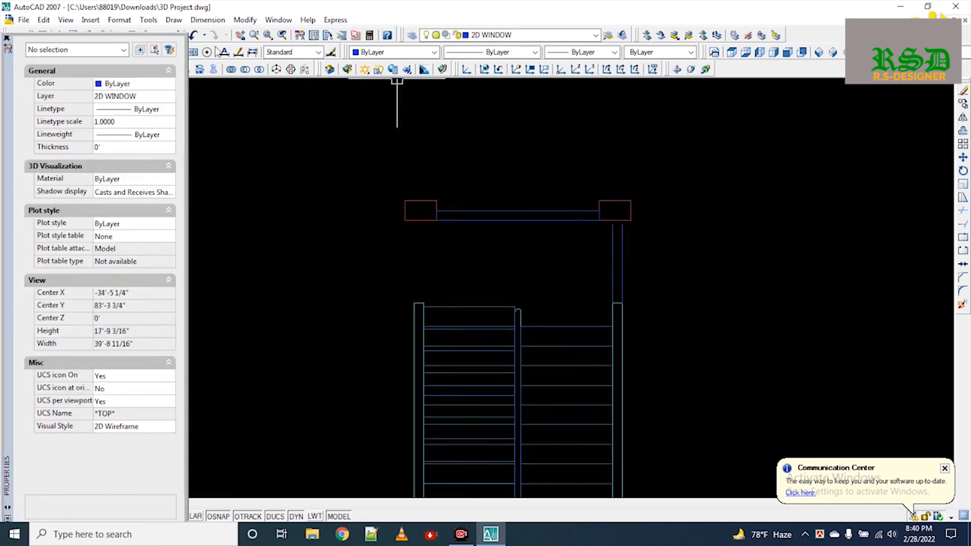
click(7, 39)
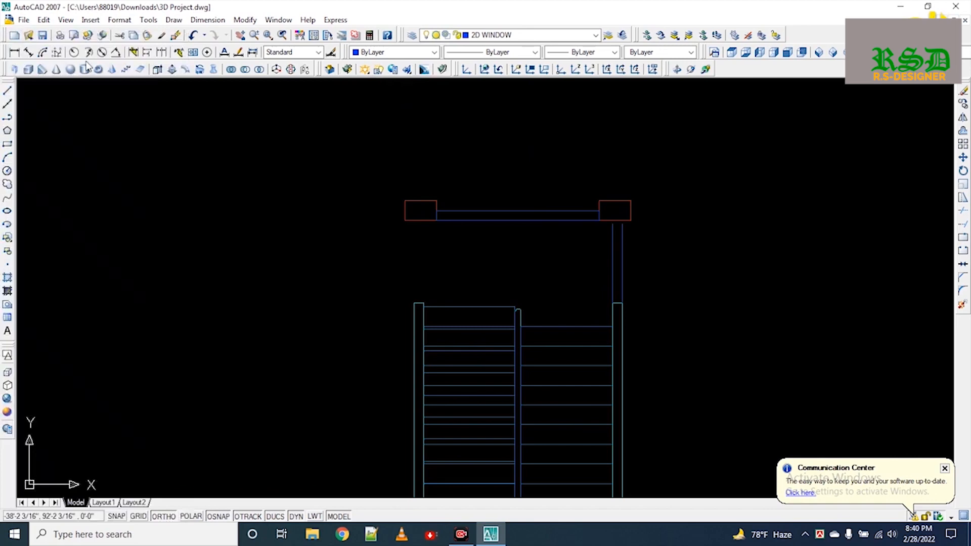
Step: Draw a box over the upper left column from corner to corner, 1'-4" by 10" and 8" high
click(30, 71)
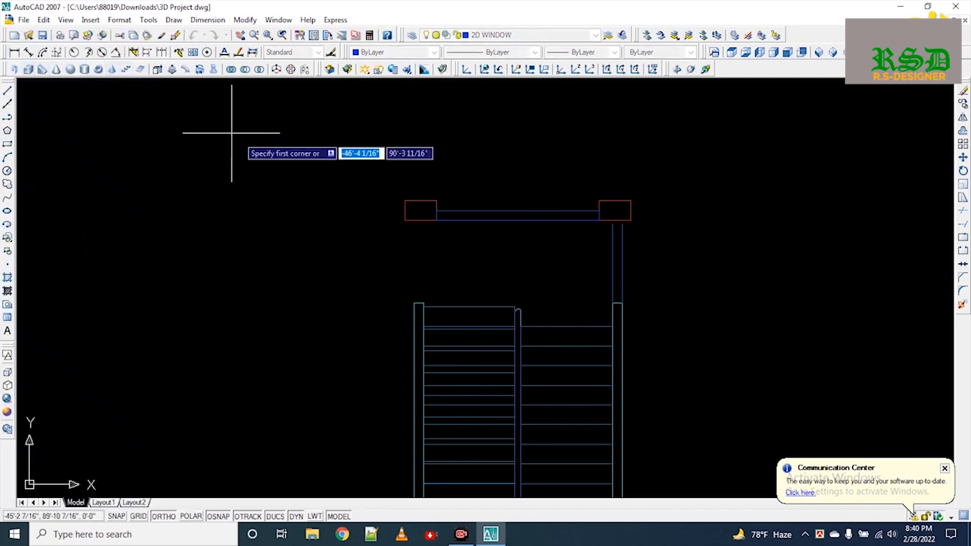
click(405, 201)
click(436, 221)
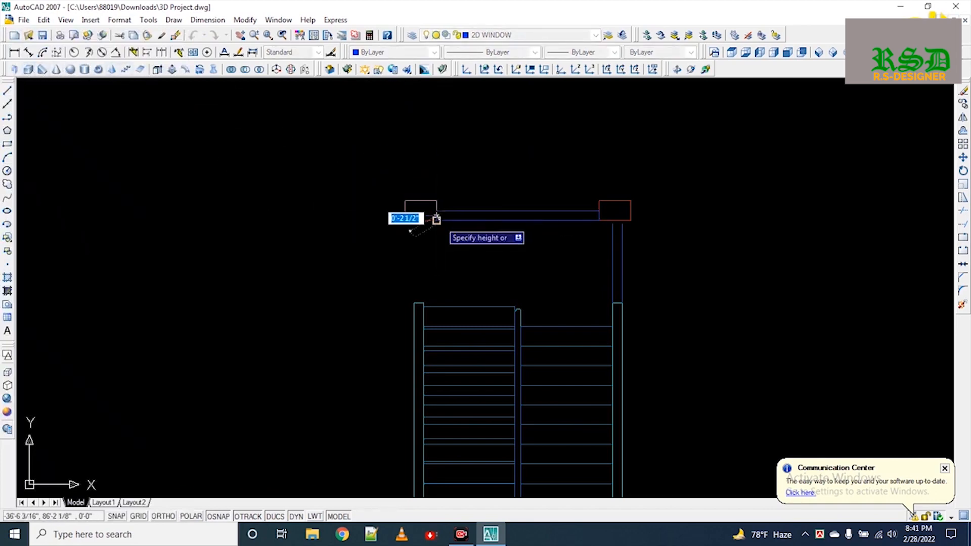
click(441, 218)
key(Return)
click(406, 200)
click(436, 221)
click(434, 211)
Step: Draw a box over the upper right column from corner to corner, 1'-4" by 10" and 8" high
key(Return)
click(600, 201)
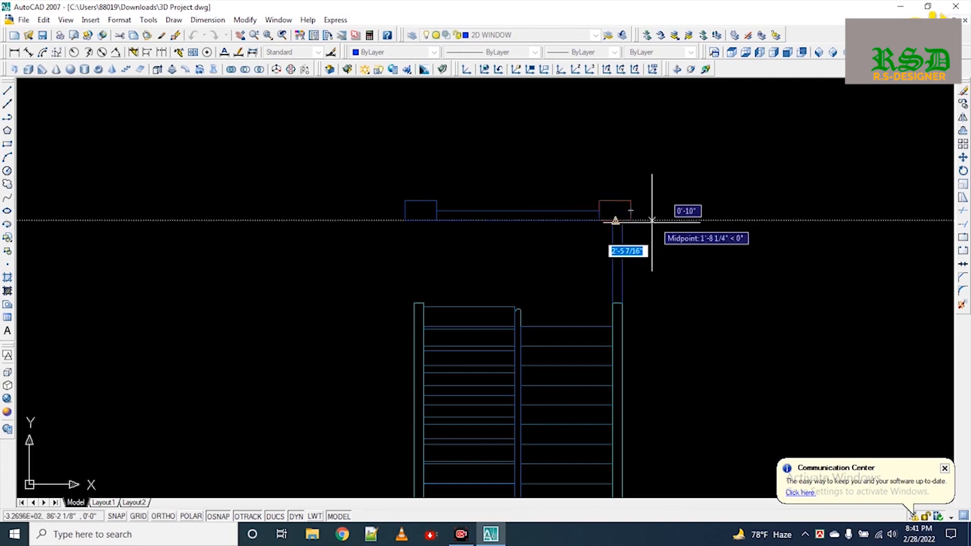
click(634, 218)
click(630, 214)
Step: Set the height of the upper right column box to 8'
double_click(614, 200)
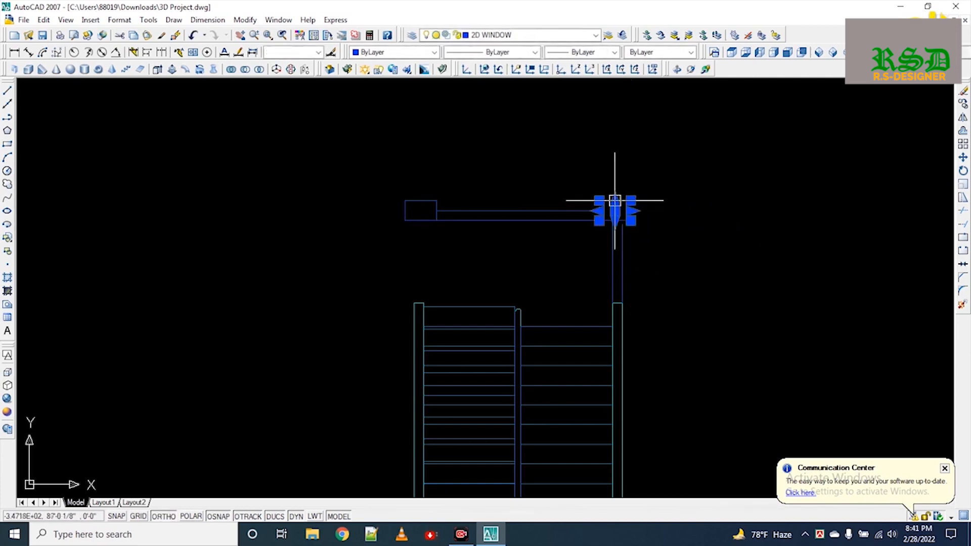
click(114, 311)
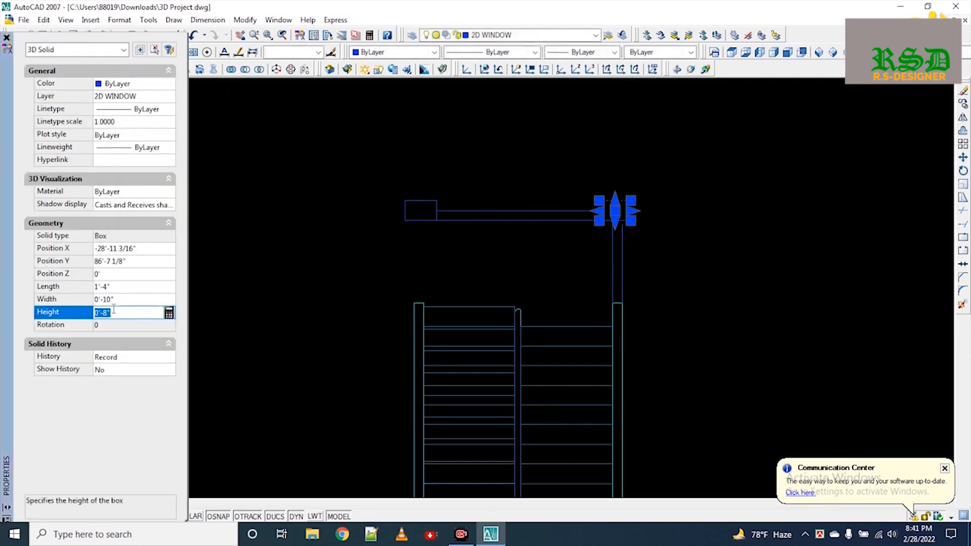
text(8')
key(Return)
key(Escape)
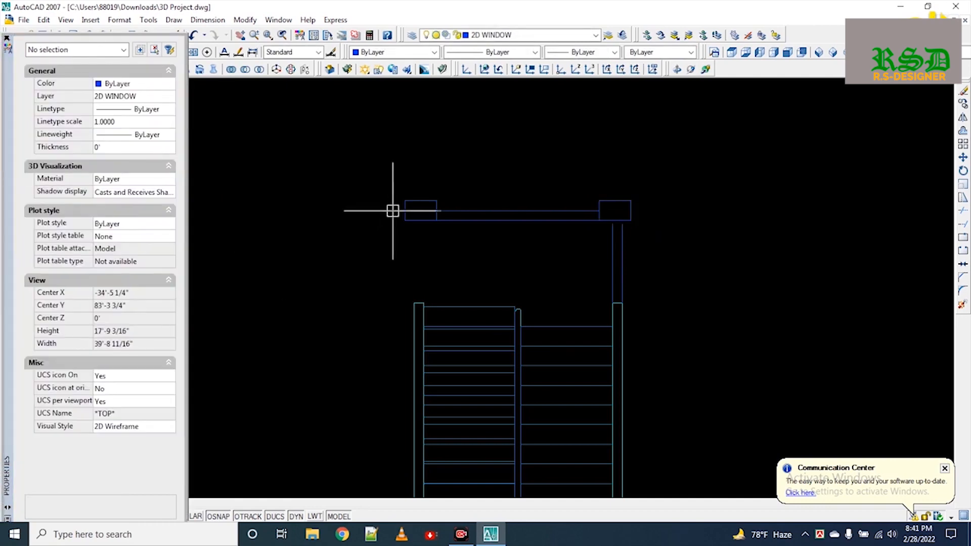
Step: Set the height of the upper left column box to 8'
click(405, 207)
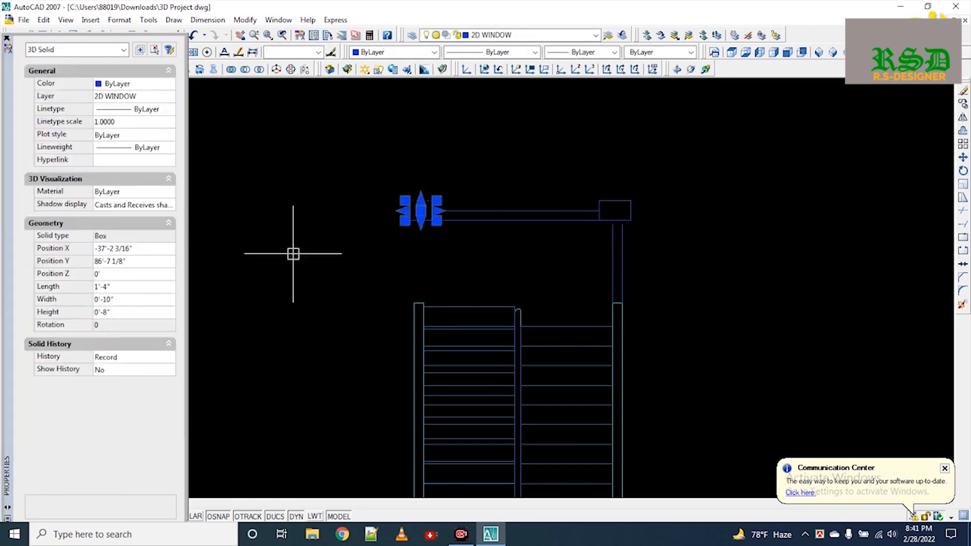
click(140, 313)
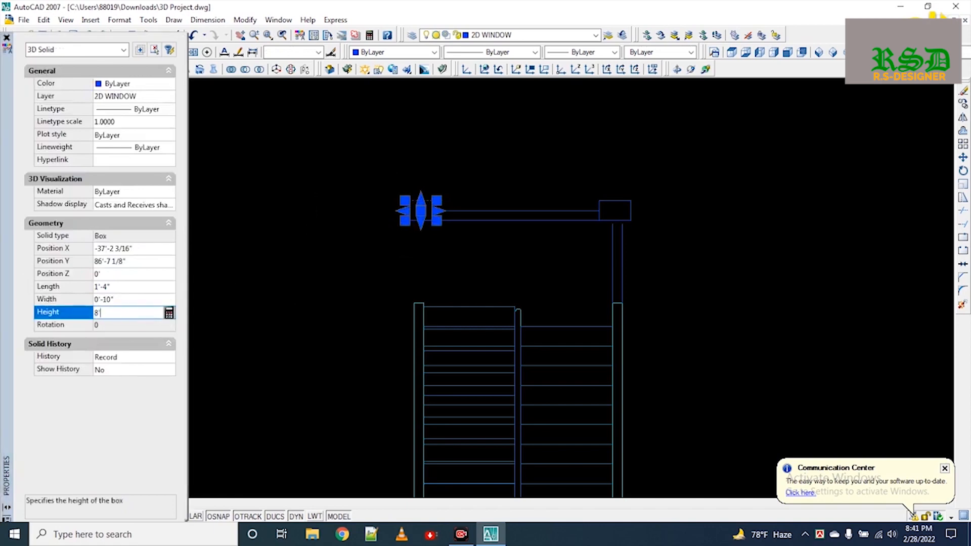
key(Return)
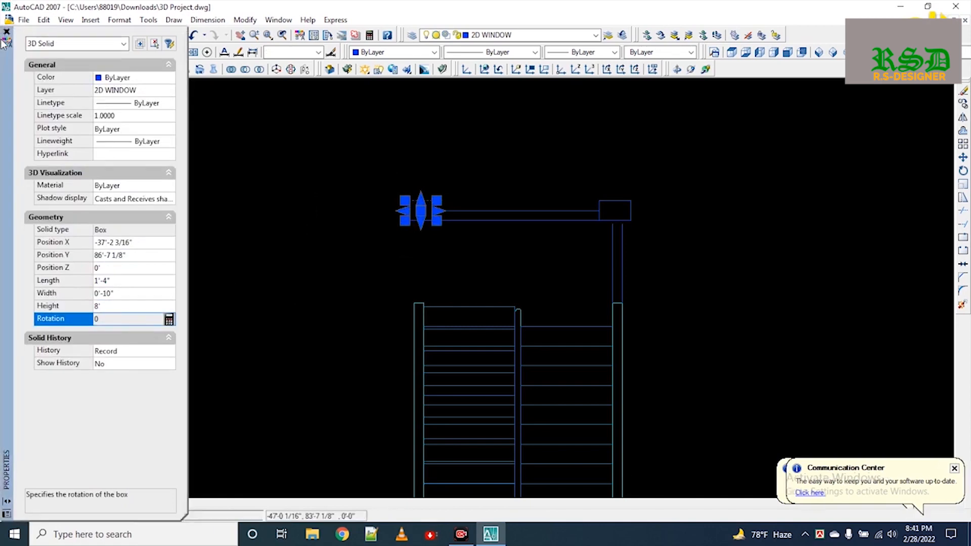
key(Escape)
Step: Extend the two vertical lines of the right door opening up to the underside of the upper right column
scroll(597, 180, up, 5)
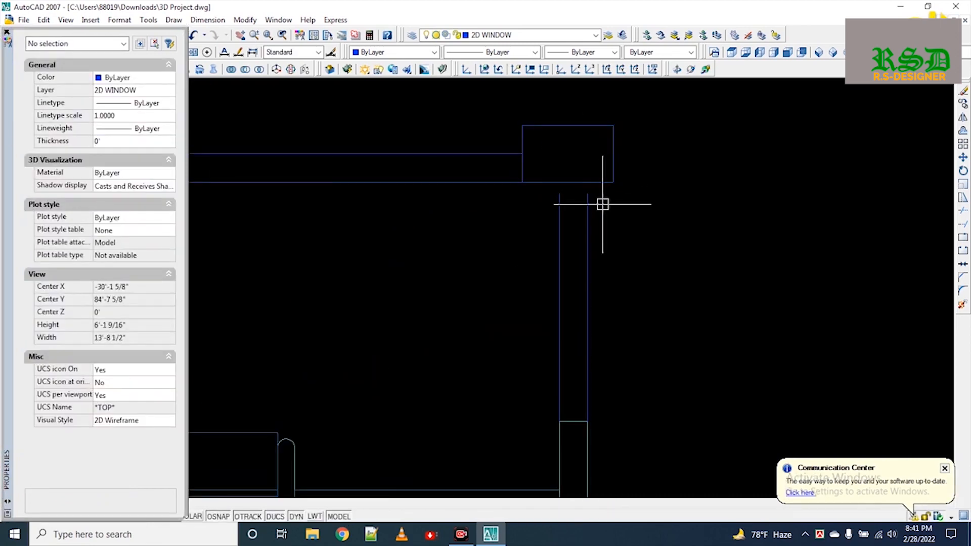
text(ex)
key(Return)
key(Return)
click(587, 223)
click(556, 231)
Step: Draw a box for the right stair wall, from the upper right column down to the lower right column
scroll(520, 207, down, 4)
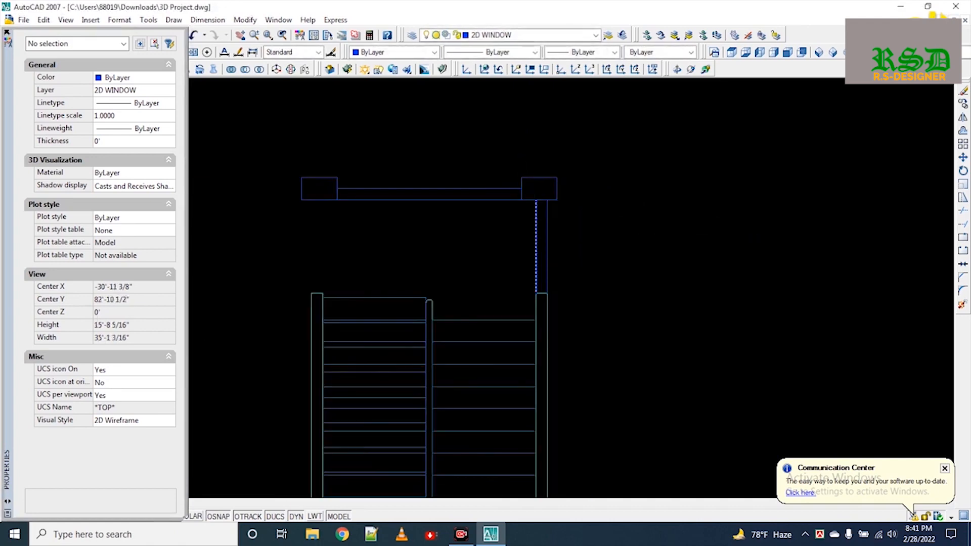
mouse_move(532, 260)
middle_down()
mouse_move(449, 210)
mouse_move(438, 172)
middle_up()
scroll(438, 177, down, 2)
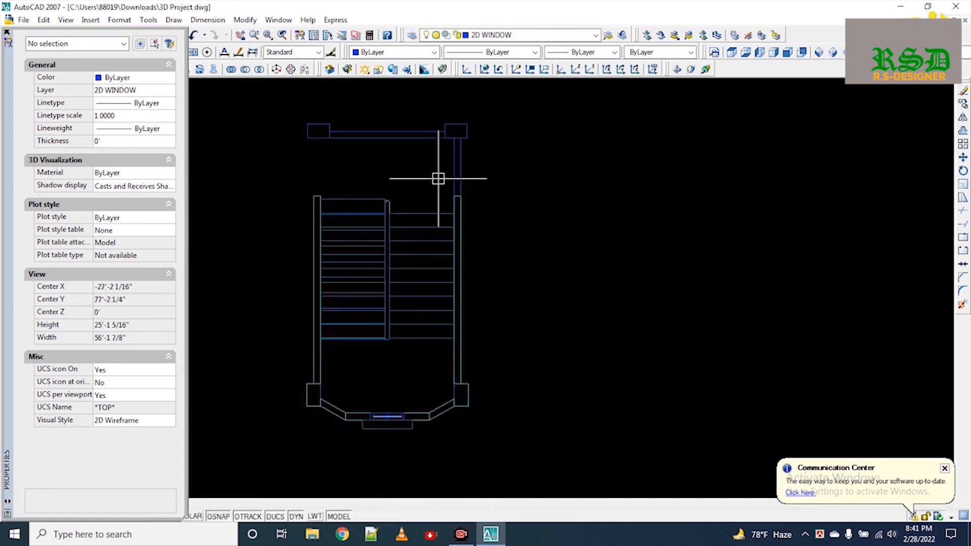
text(b)
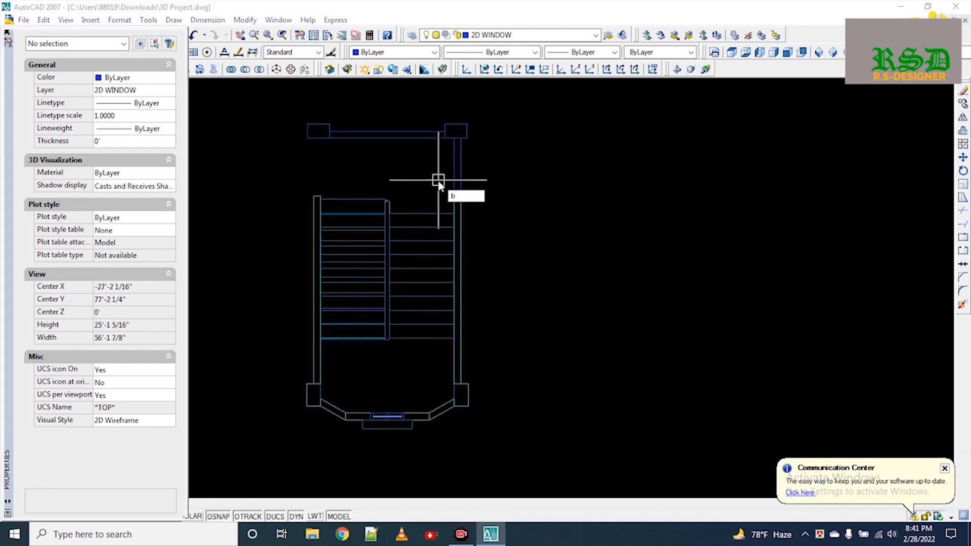
text(ox)
key(Return)
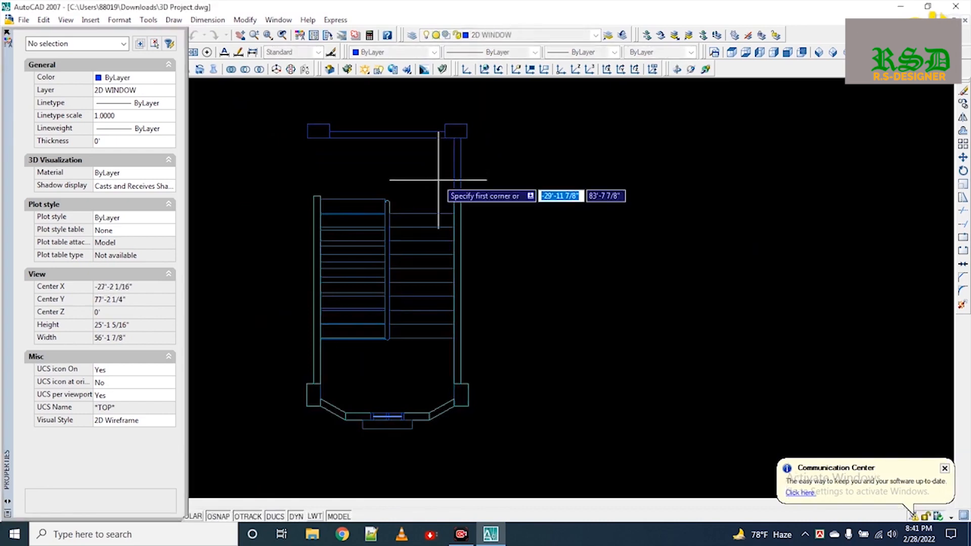
scroll(438, 179, up, 3)
click(464, 138)
scroll(464, 139, down, 2)
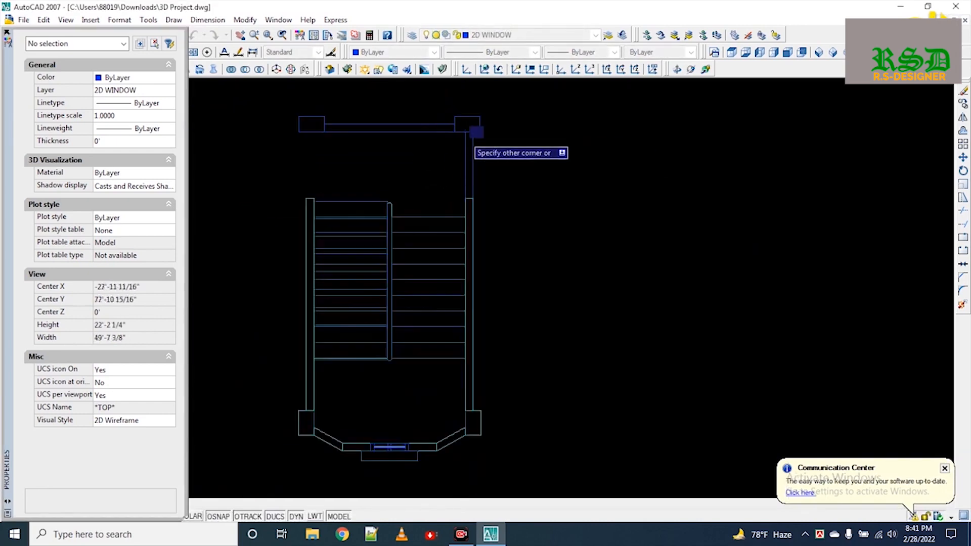
scroll(476, 133, down, 1)
scroll(473, 349, up, 4)
click(467, 353)
key(Return)
key(Return)
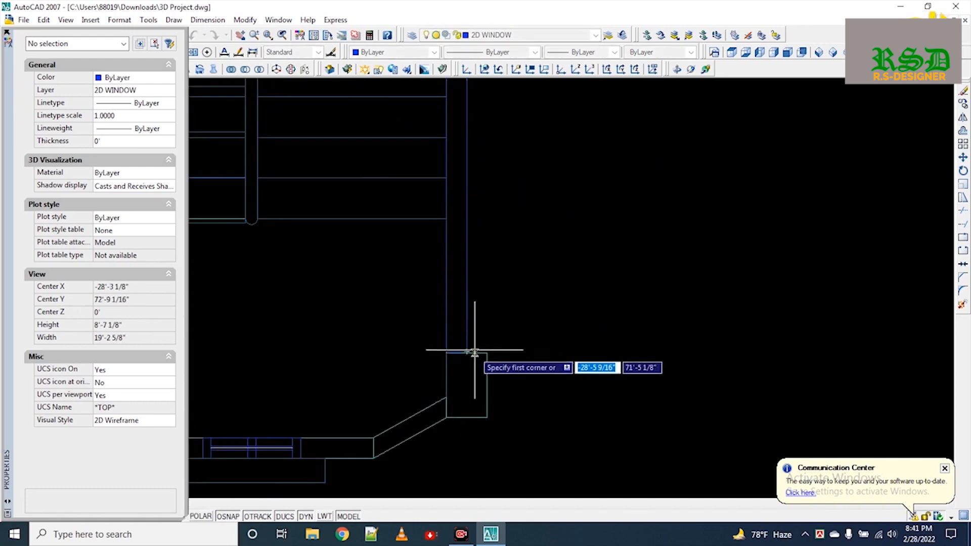
Step: Try to stretch the lower end of the right stair wall box down to the top edge of the lower right column
click(478, 344)
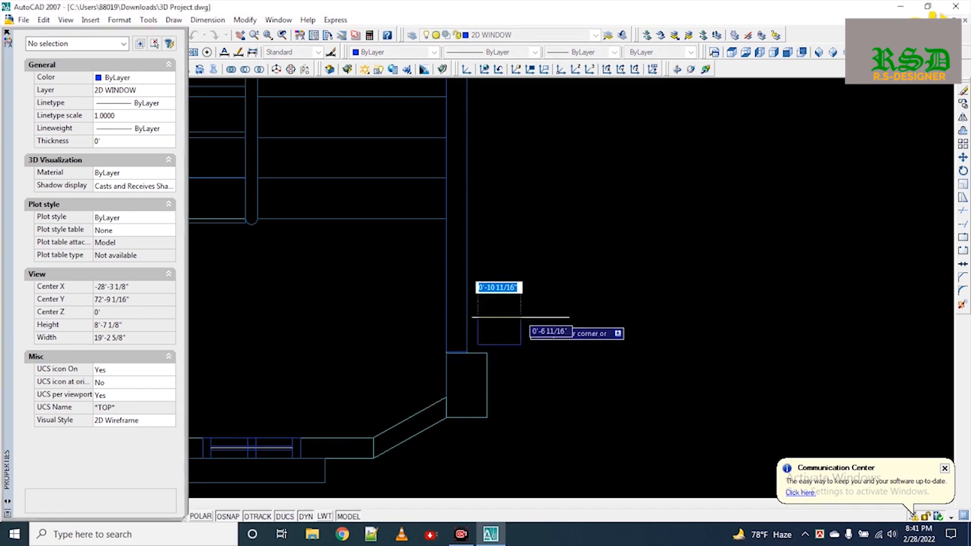
key(Escape)
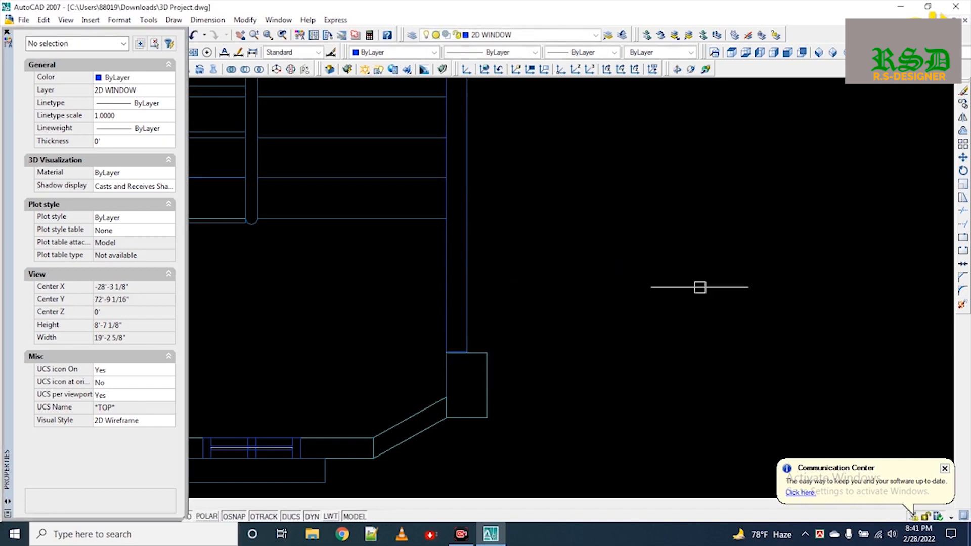
click(469, 310)
scroll(470, 310, up, 6)
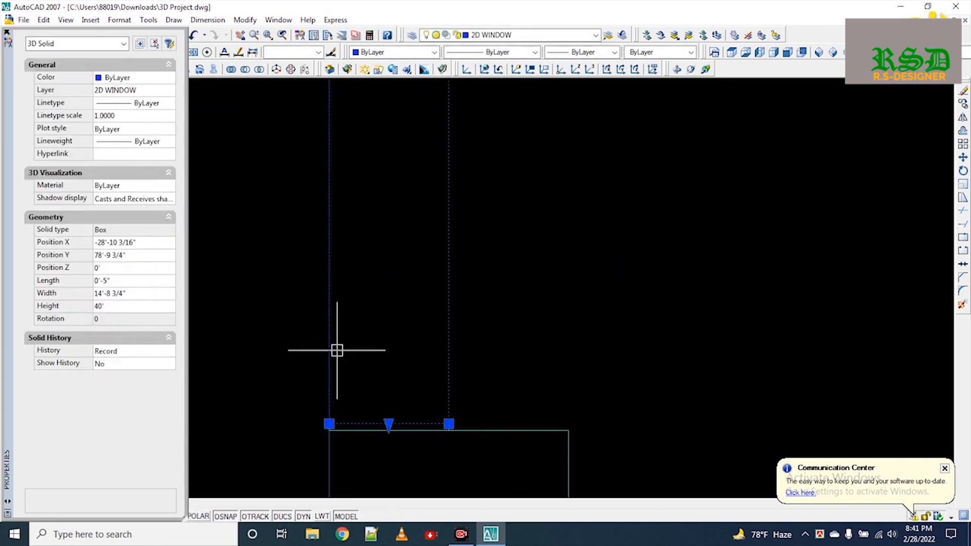
scroll(449, 415, up, 4)
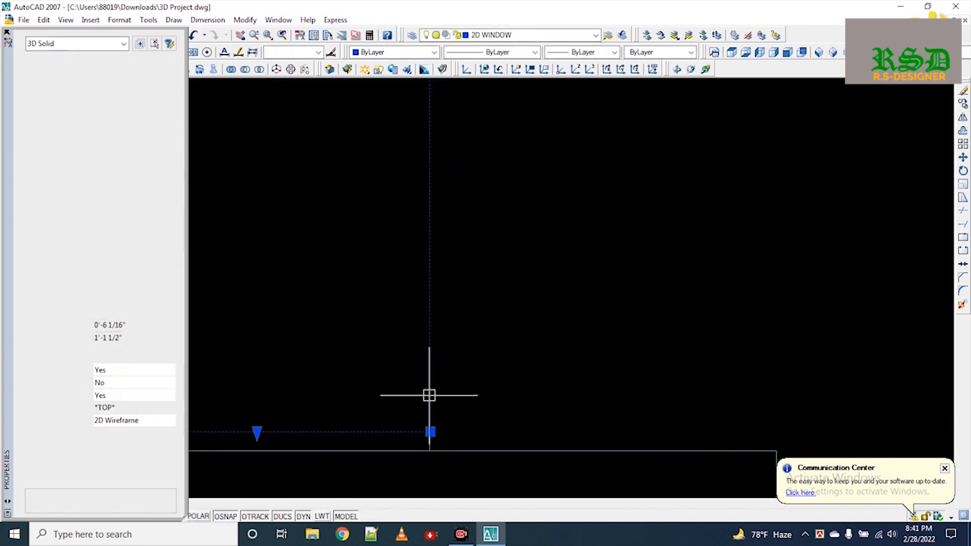
scroll(456, 388, down, 4)
scroll(450, 405, up, 4)
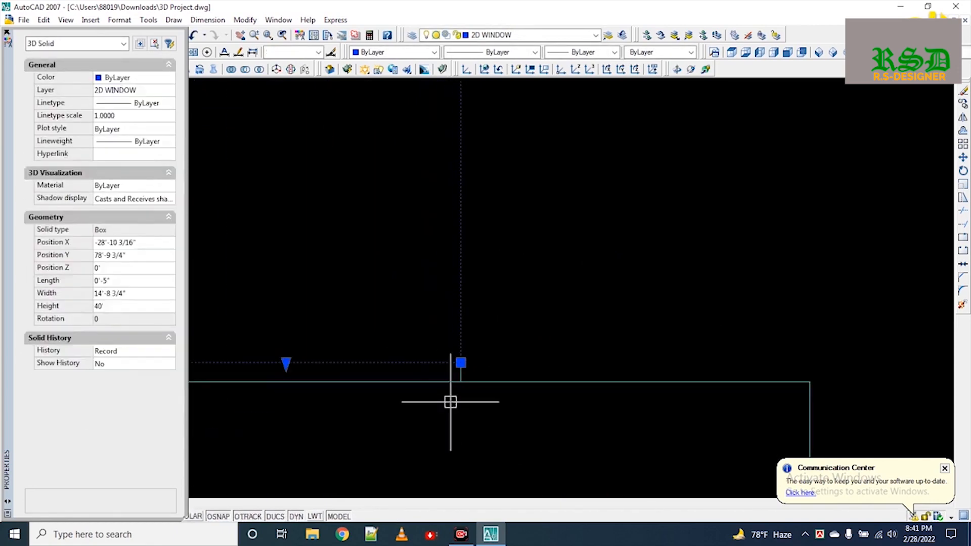
click(461, 363)
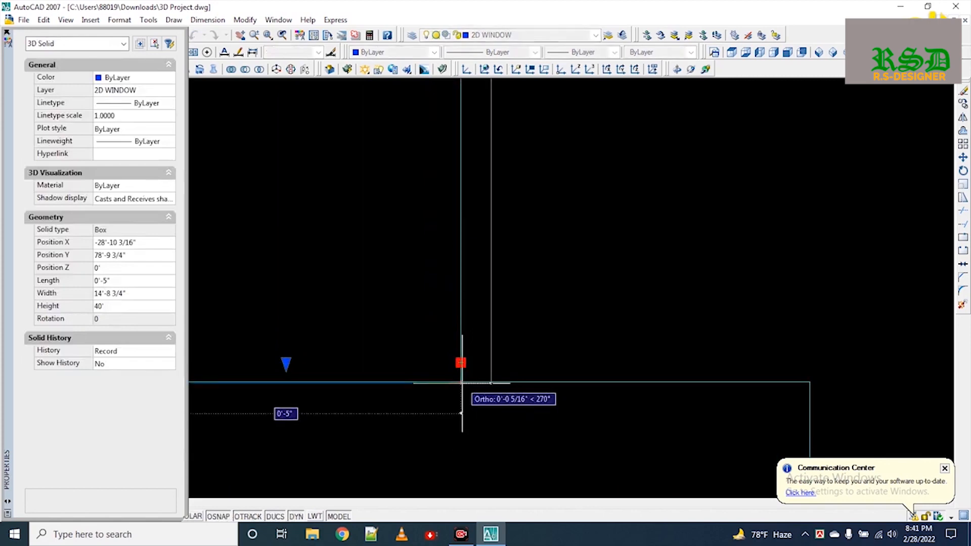
click(461, 383)
scroll(462, 384, down, 5)
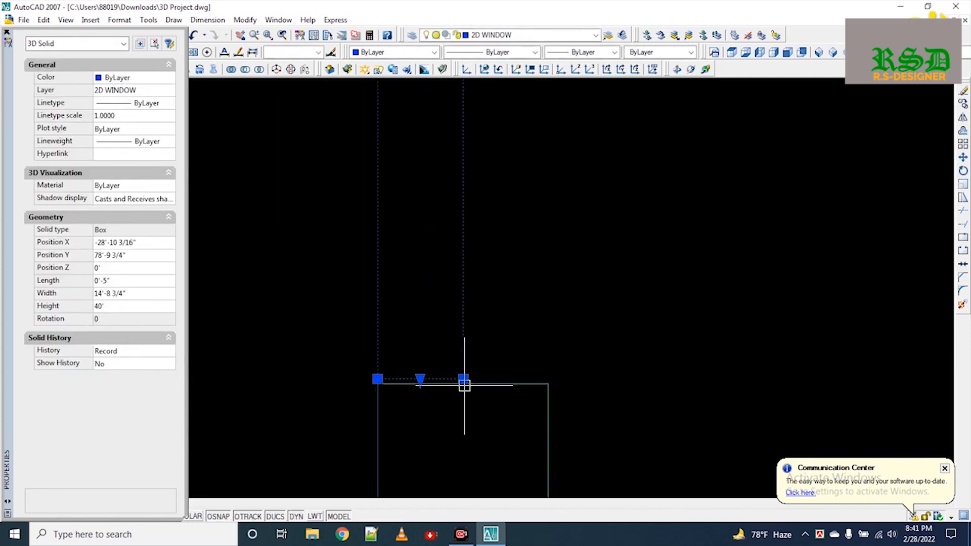
Step: Delete the right stair wall box that stops short of the lower right column
key(Delete)
click(464, 307)
key(Delete)
Step: Draw a new box for the right stair wall, from the upper right column down to the lower right column
scroll(469, 332, down, 10)
middle_drag(462, 256, 451, 408)
scroll(448, 399, down, 3)
scroll(449, 282, up, 5)
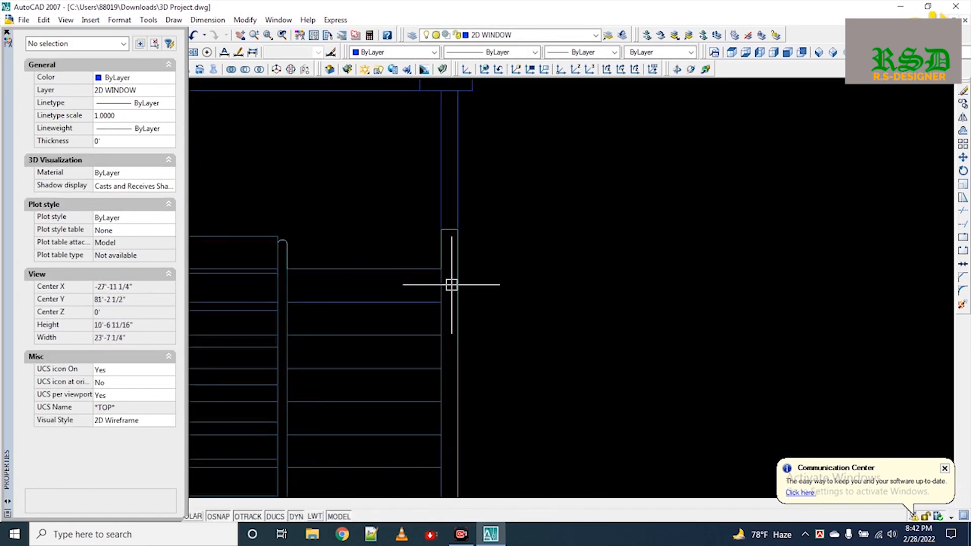
text(box)
key(Return)
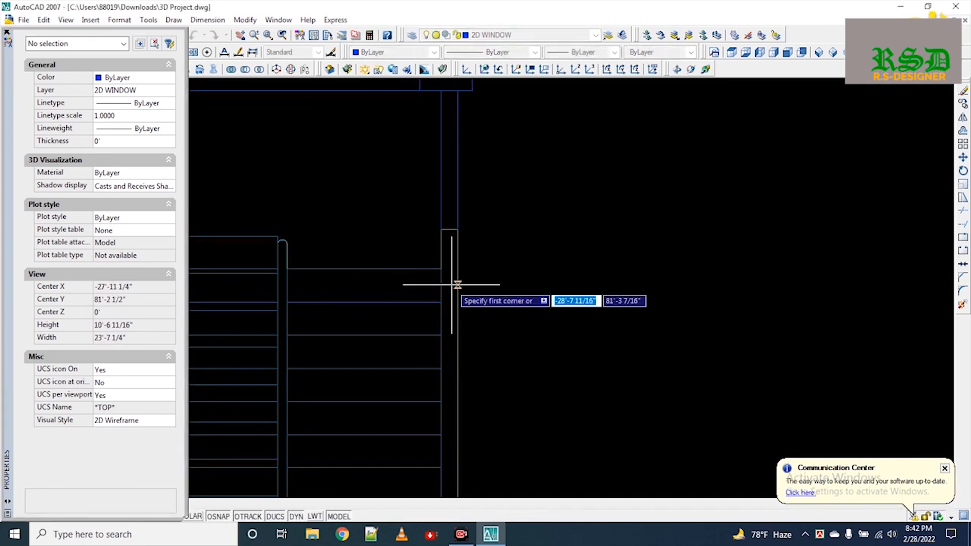
click(453, 91)
scroll(441, 199, down, 4)
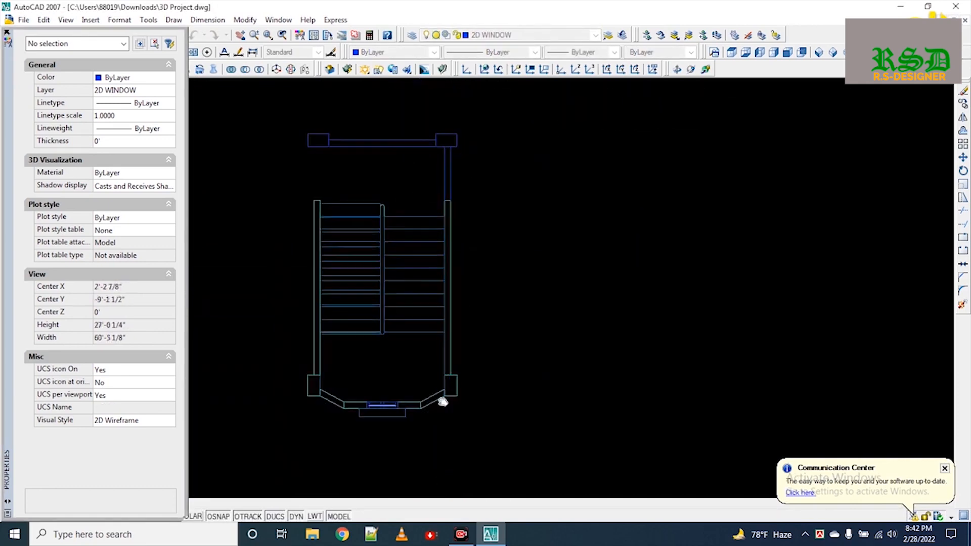
scroll(444, 400, up, 7)
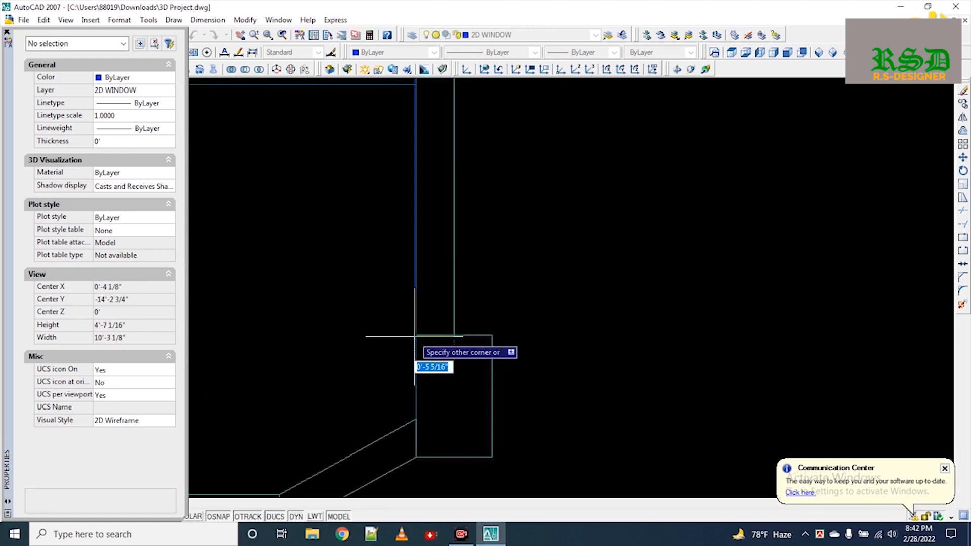
click(415, 335)
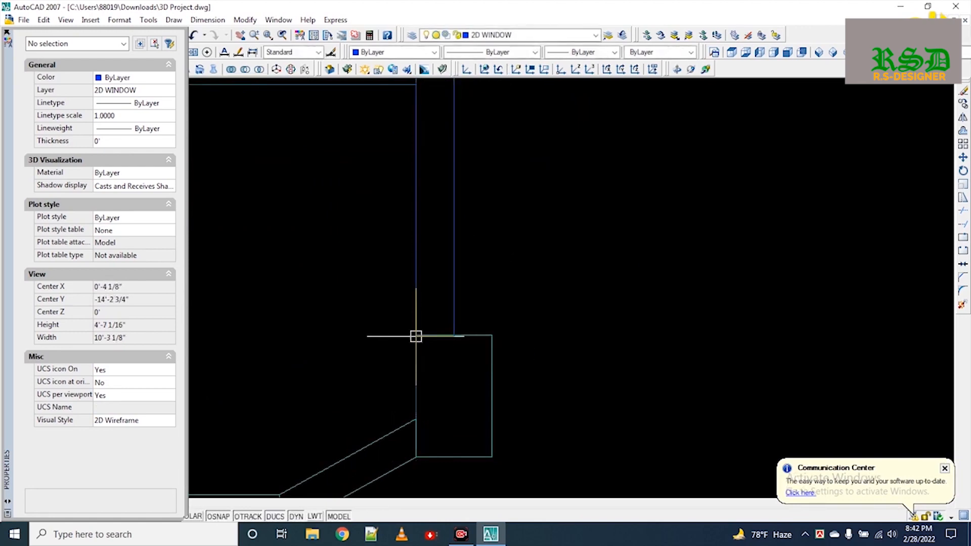
Step: Try to give the new right wall box a height of 8' and check its geometry properties
text(8)
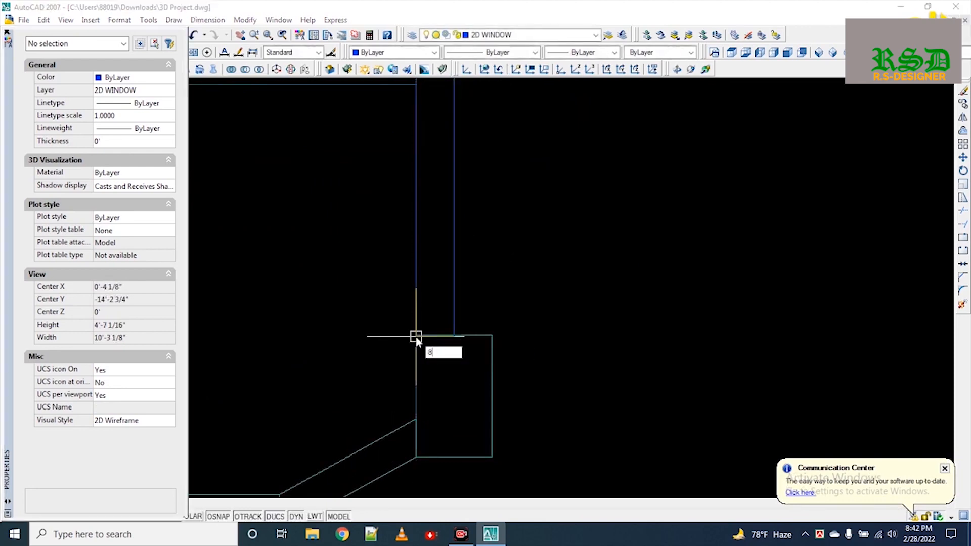
text(')
key(Return)
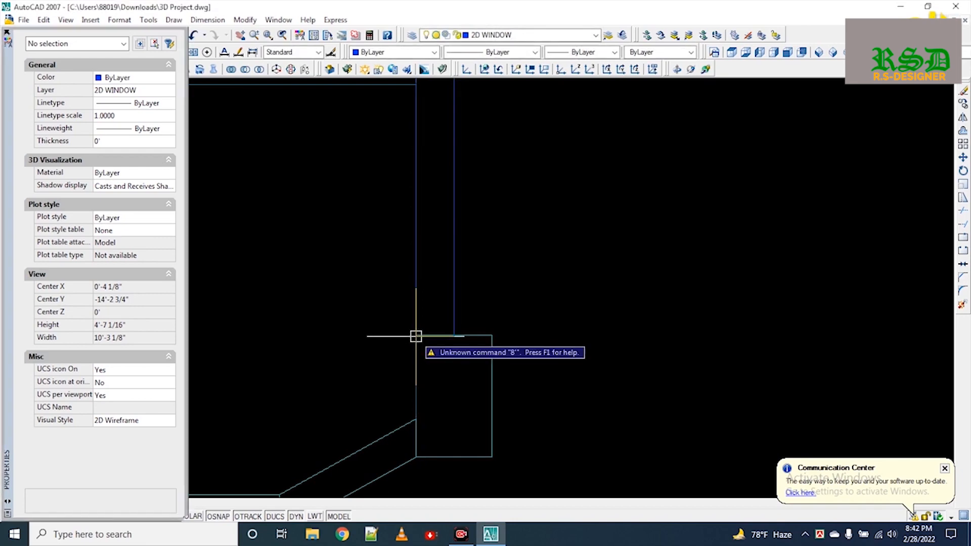
click(413, 274)
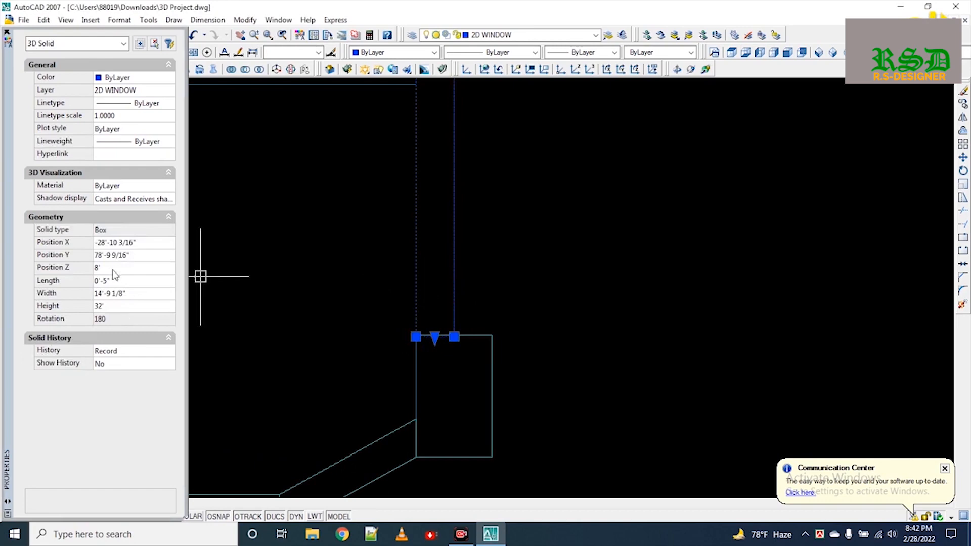
key(Escape)
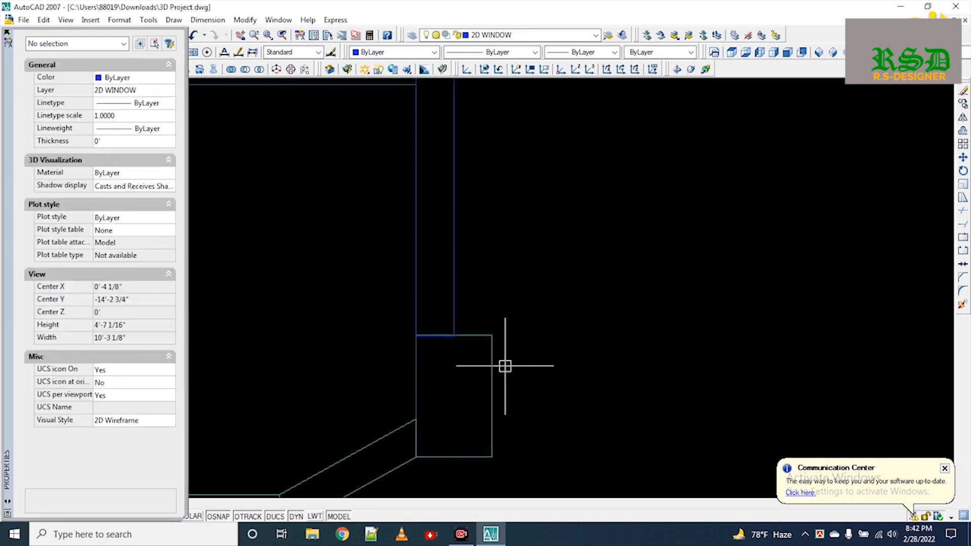
Step: Draw a box over the lower right column between its opposite corners
text(rec)
key(Return)
click(491, 335)
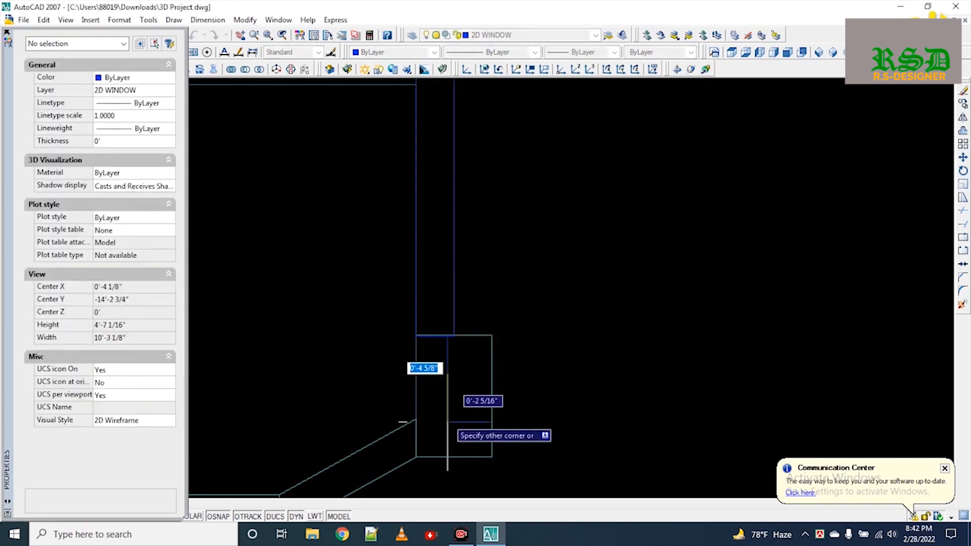
click(416, 457)
scroll(417, 452, down, 5)
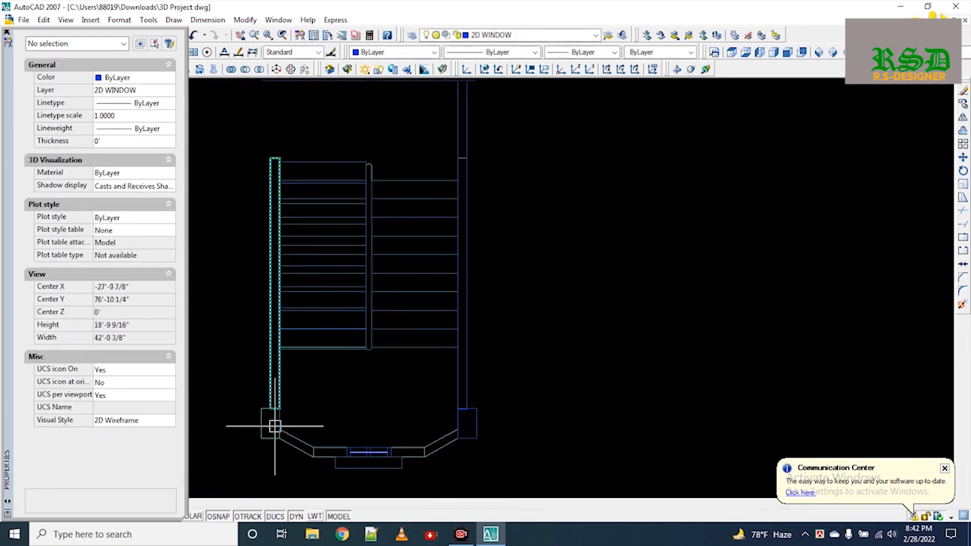
Step: Draw a box over the lower left column between its opposite corners
key(Return)
click(261, 409)
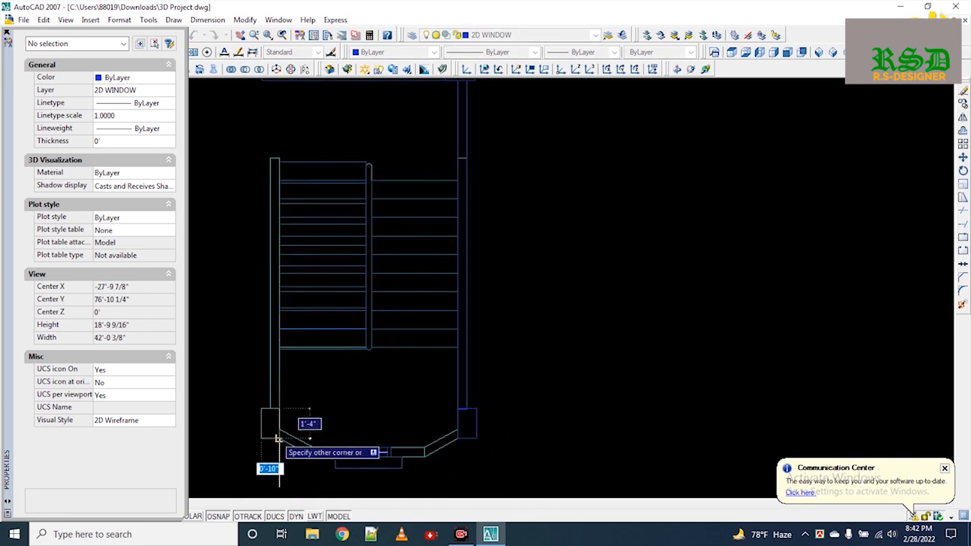
click(278, 438)
key(Return)
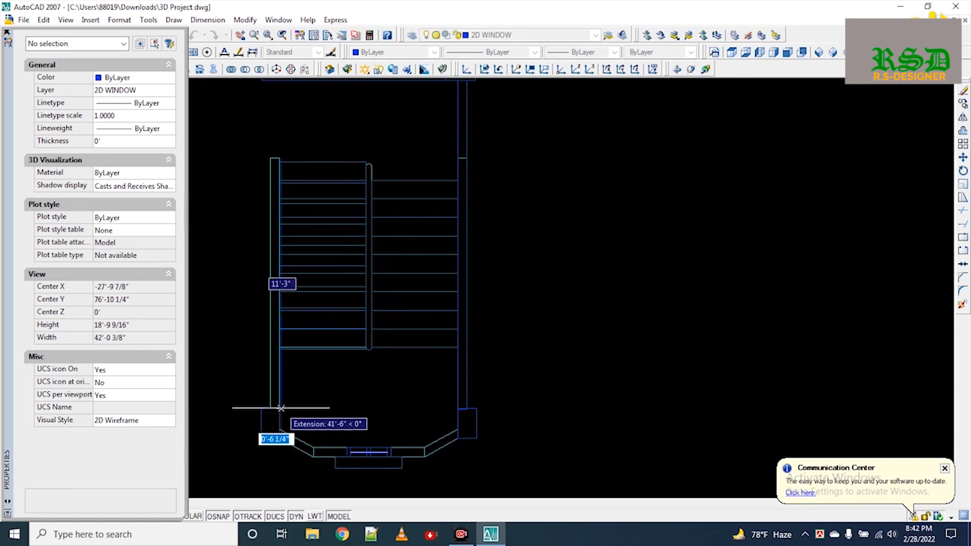
key(Escape)
Step: Close the Properties palette and switch to an isometric view of the building and the copied stair block
scroll(499, 379, down, 6)
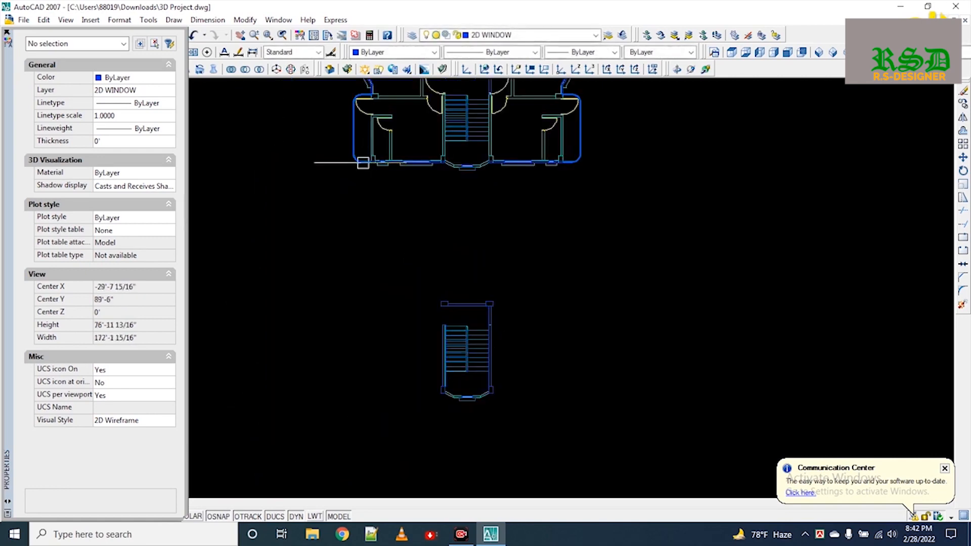
click(7, 31)
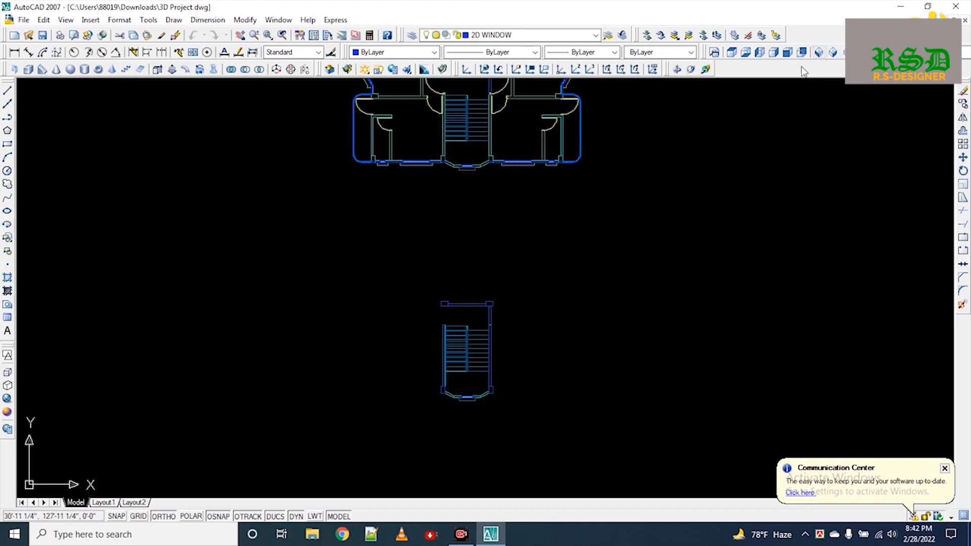
click(819, 53)
scroll(612, 402, up, 6)
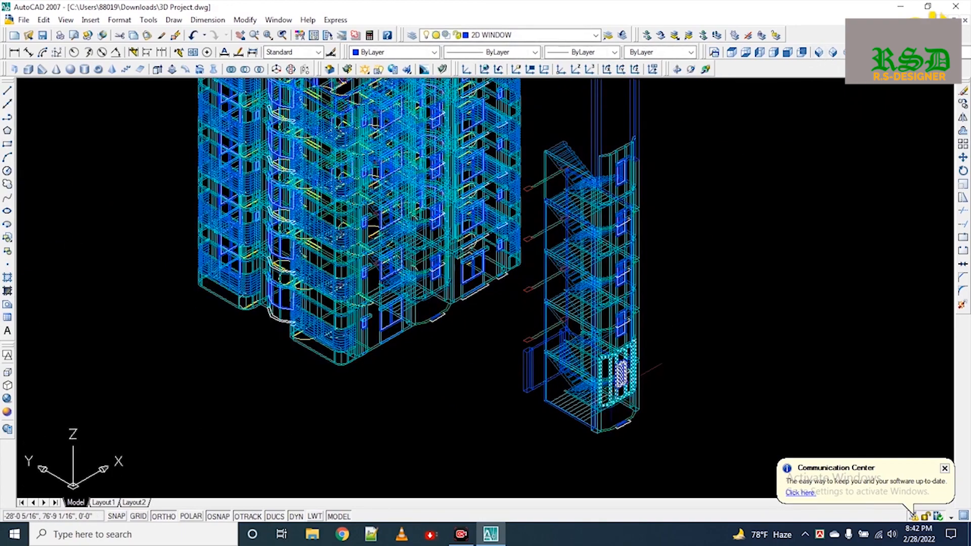
middle_drag(464, 443, 457, 437)
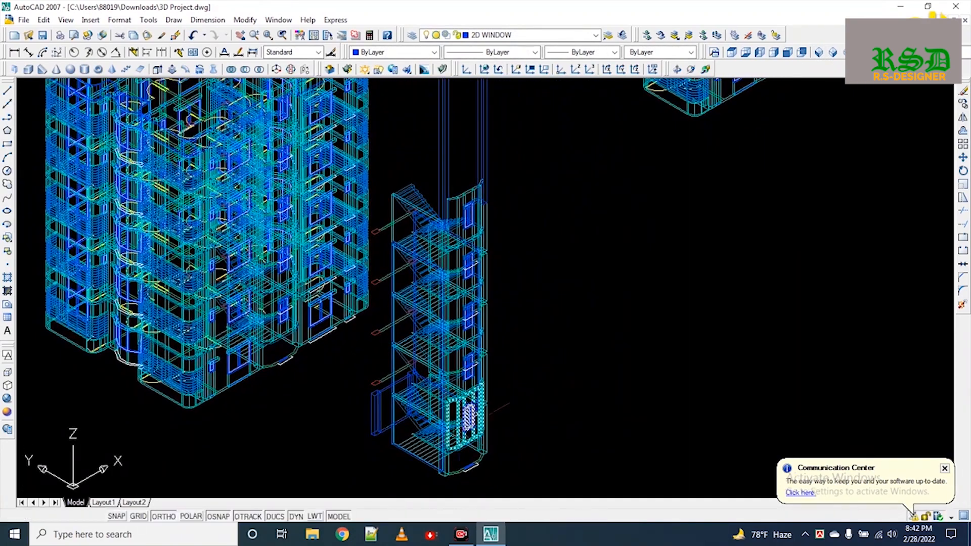
scroll(419, 278, down, 4)
scroll(479, 127, up, 6)
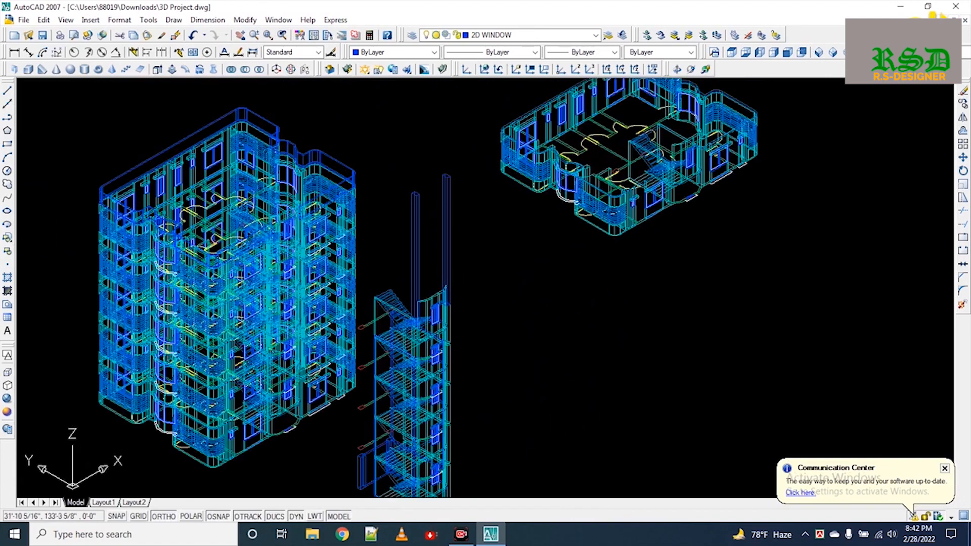
Step: Delete the copied stair block's 3D stair levels, tall boxes and stray outlines, down to its base plan and upper left column box
click(484, 124)
click(373, 292)
scroll(433, 278, down, 6)
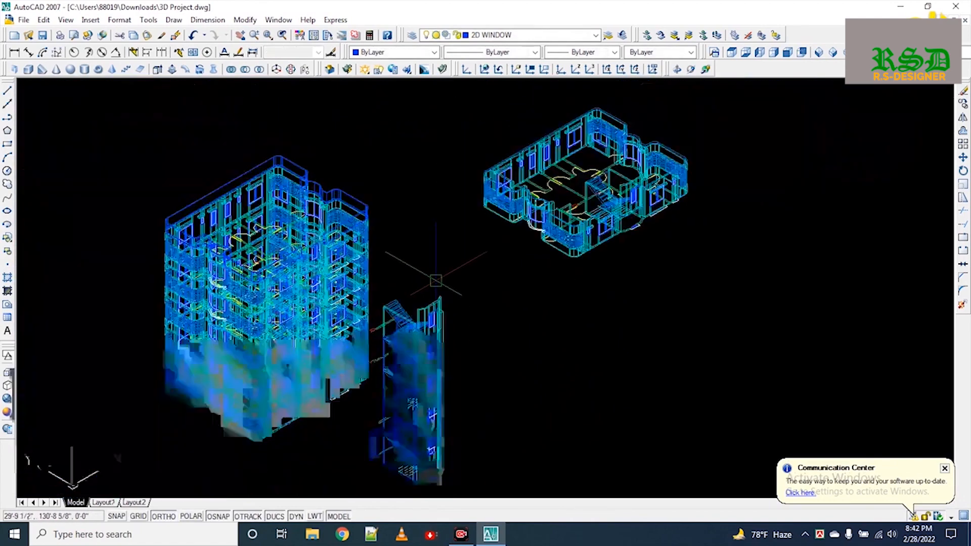
key(Delete)
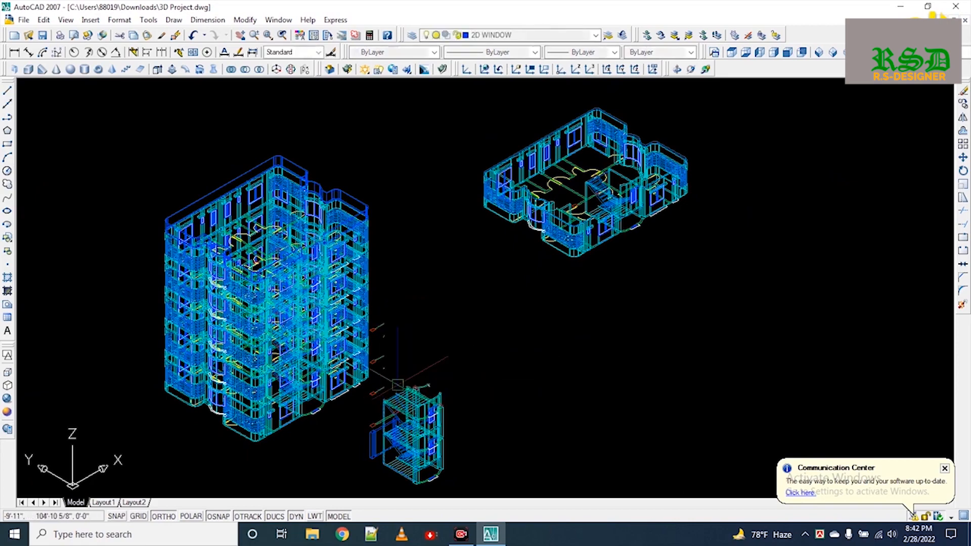
scroll(393, 245, up, 5)
click(392, 250)
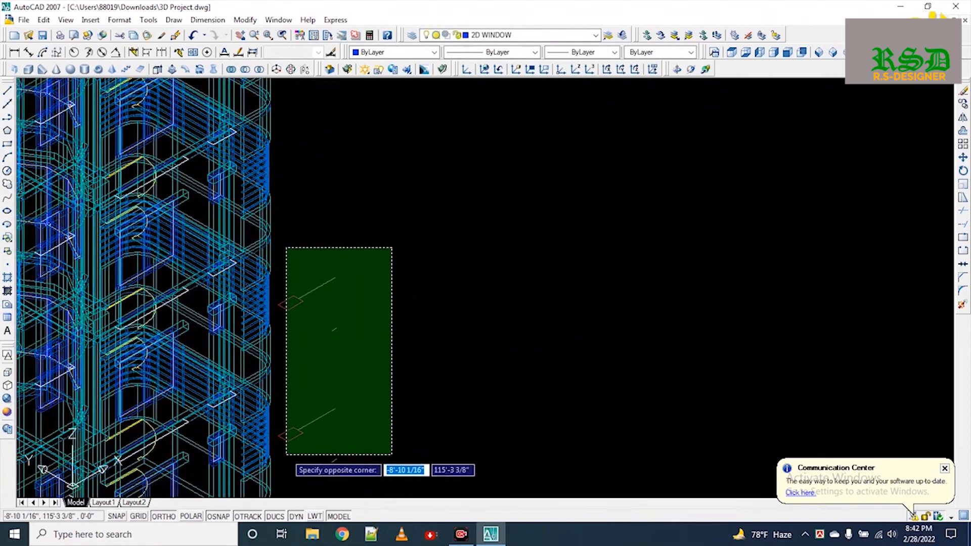
click(287, 430)
middle_drag(367, 442, 321, 245)
click(358, 209)
click(280, 333)
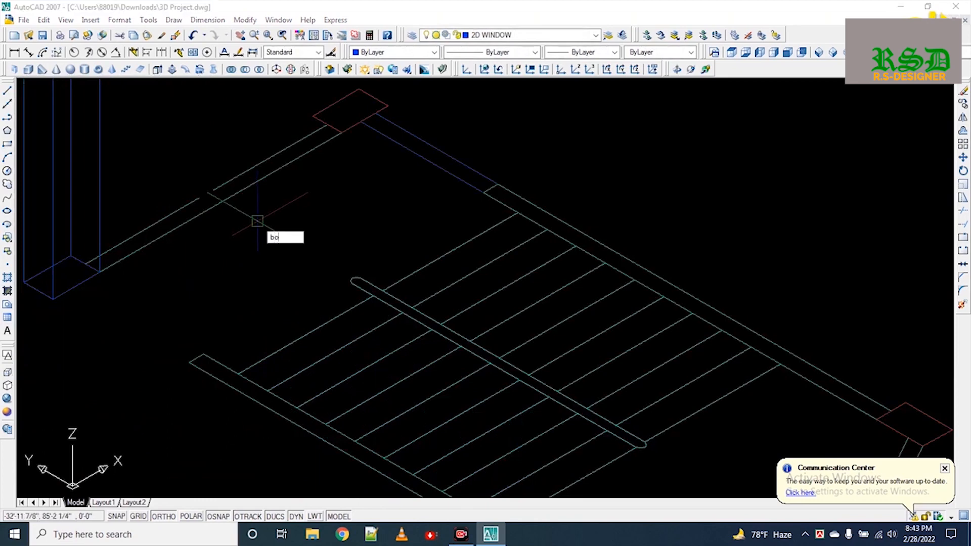
Step: Draw a box for the back wall of the stair block, from the upper left column to the upper right column
text(x)
key(Return)
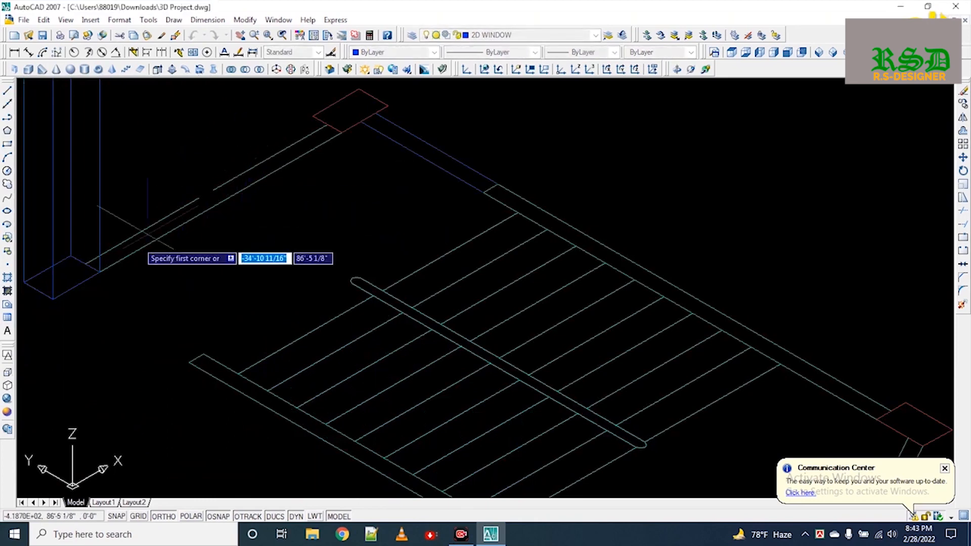
click(99, 272)
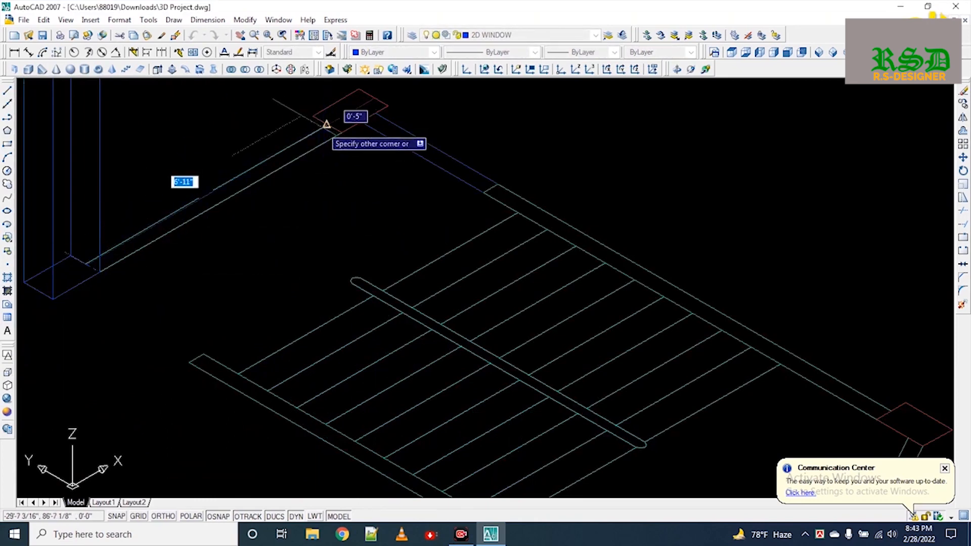
click(327, 124)
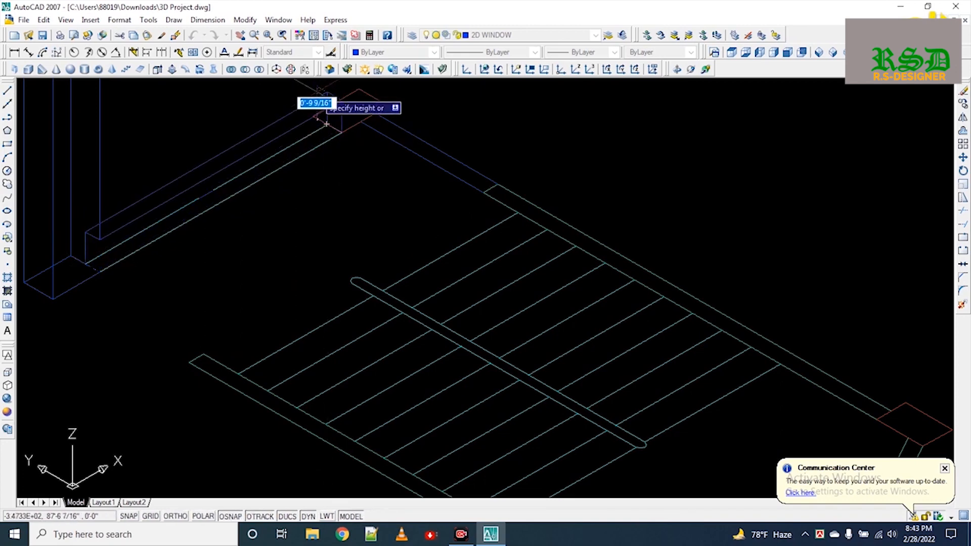
key(Return)
scroll(330, 131, down, 4)
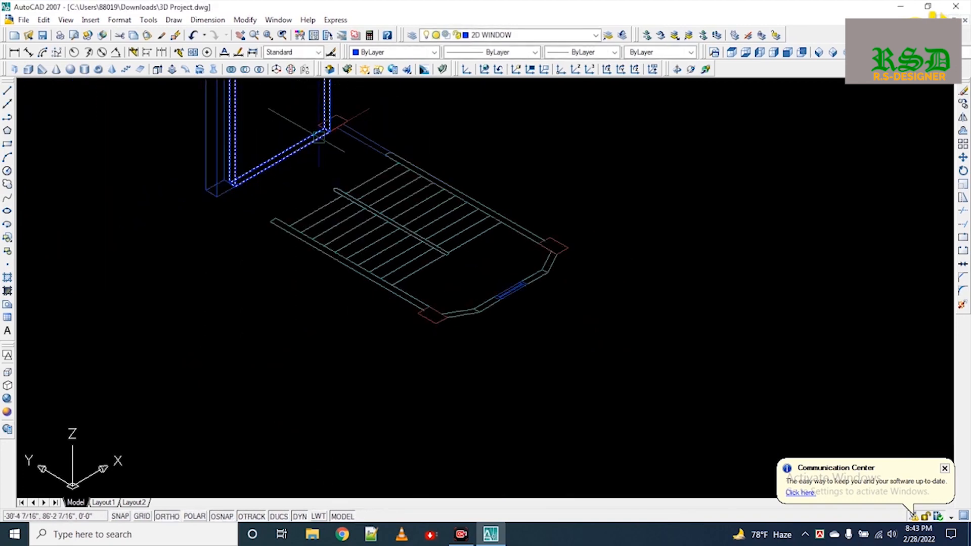
Step: Draw an 8' high box over the upper right column outline of the stair block
key(Return)
scroll(329, 131, up, 4)
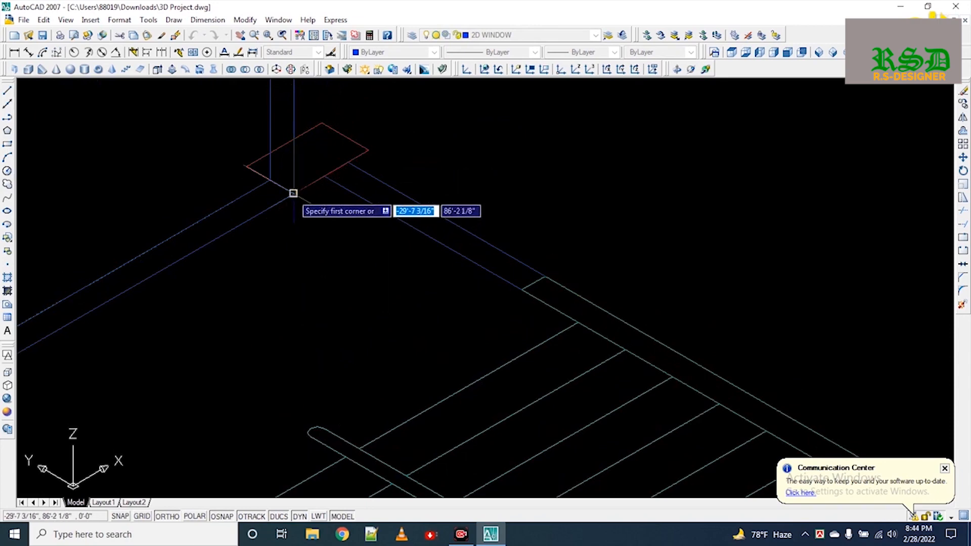
click(293, 193)
click(323, 123)
text(8')
key(Return)
scroll(282, 142, down, 5)
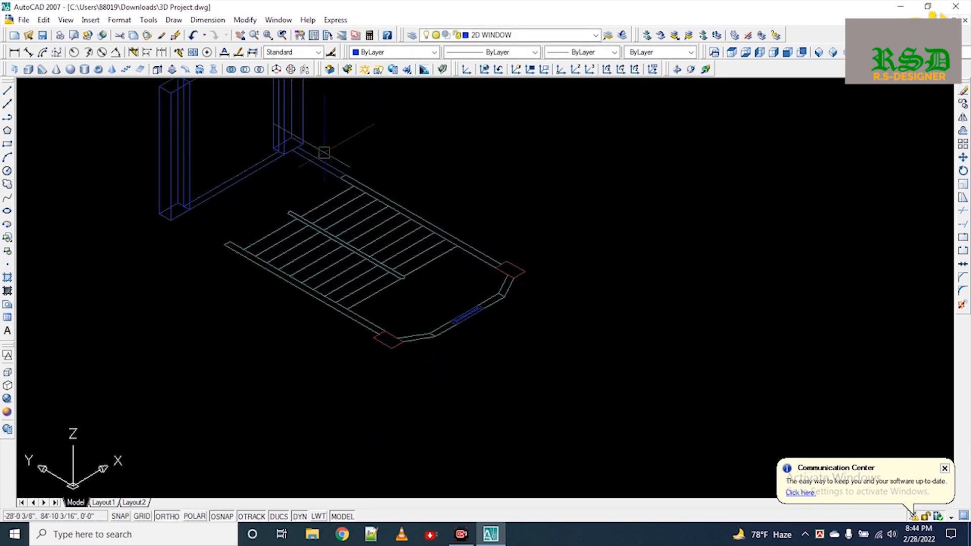
scroll(325, 152, up, 6)
key(Return)
click(189, 139)
scroll(215, 143, down, 4)
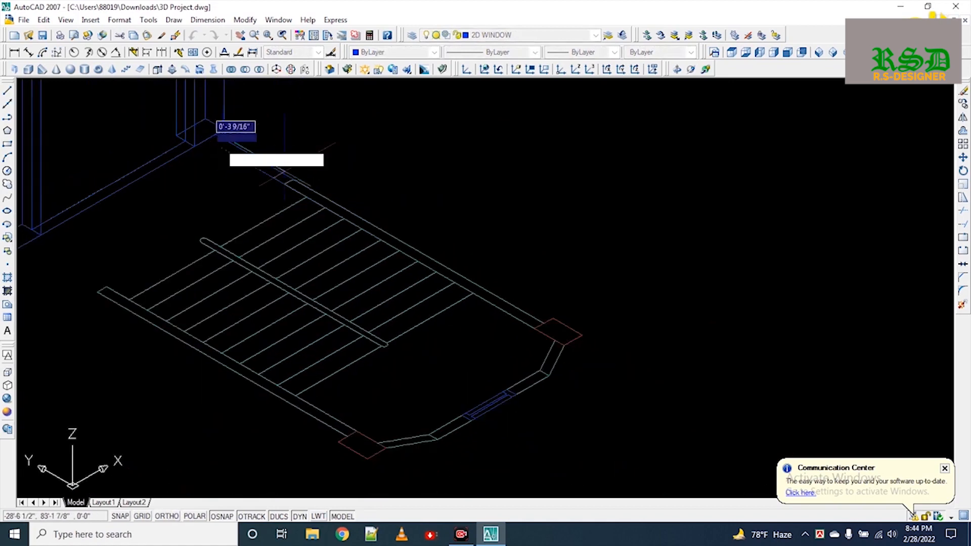
scroll(544, 332, up, 5)
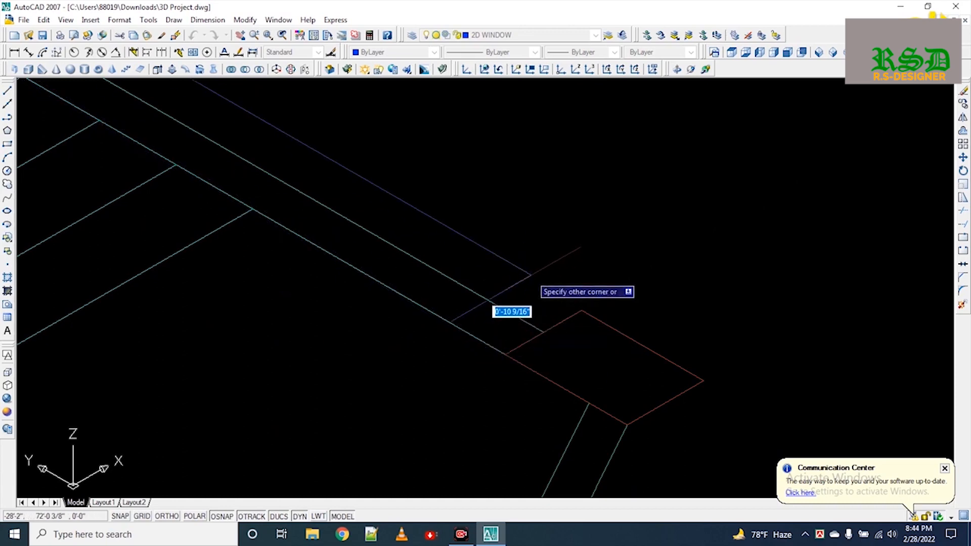
key(Escape)
Step: Draw an 8' high box for the stair block's right side wall, from the lower right column outline to the upper right column
key(space)
click(544, 332)
middle_drag(109, 166, 453, 436)
scroll(212, 310, down, 6)
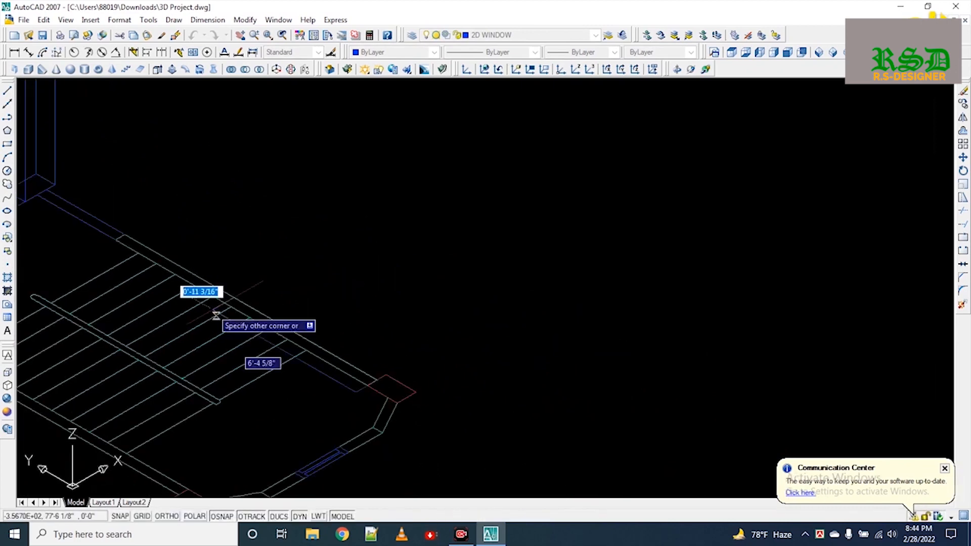
middle_drag(19, 216, 157, 233)
scroll(159, 217, up, 5)
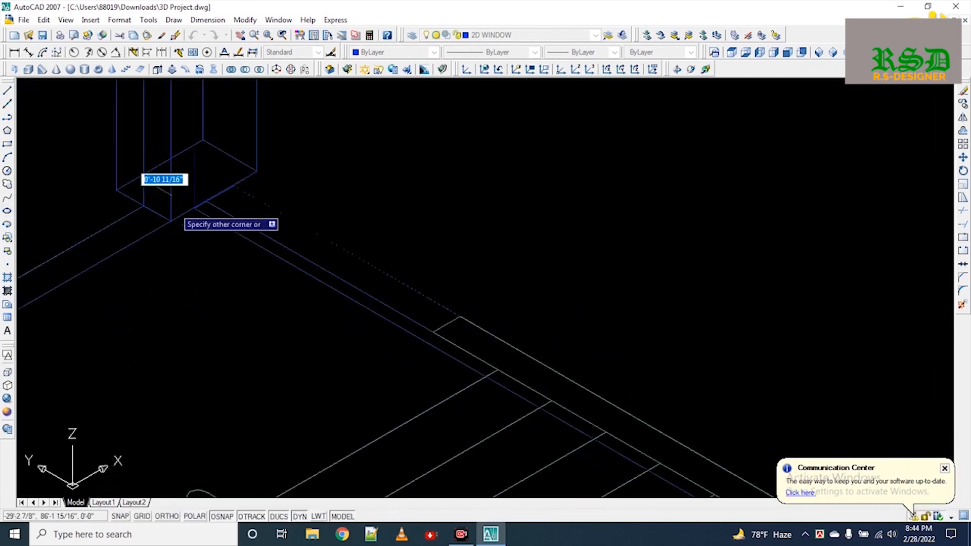
click(205, 201)
key(space)
scroll(183, 198, down, 6)
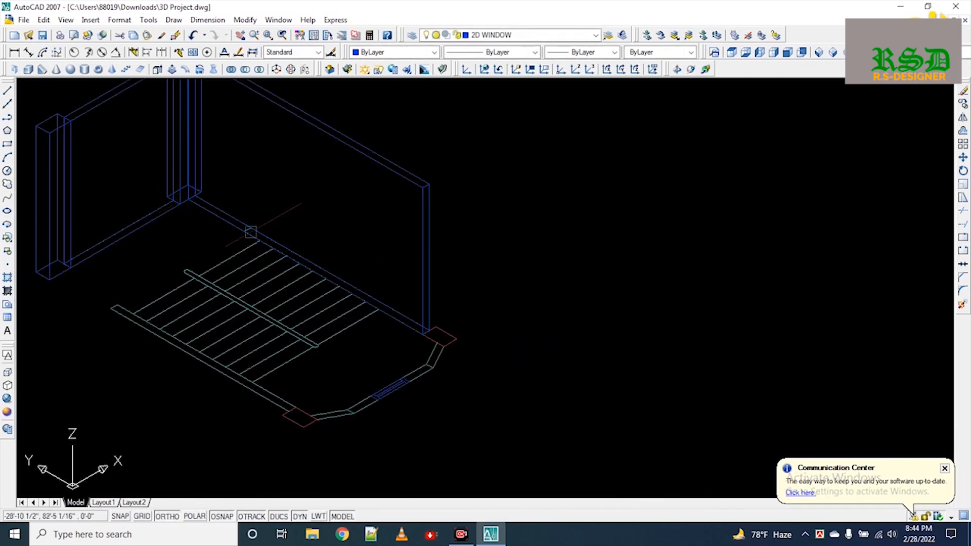
Step: Draw an 8' high box over the lower right column outline of the stair block
key(space)
scroll(438, 336, up, 6)
click(428, 298)
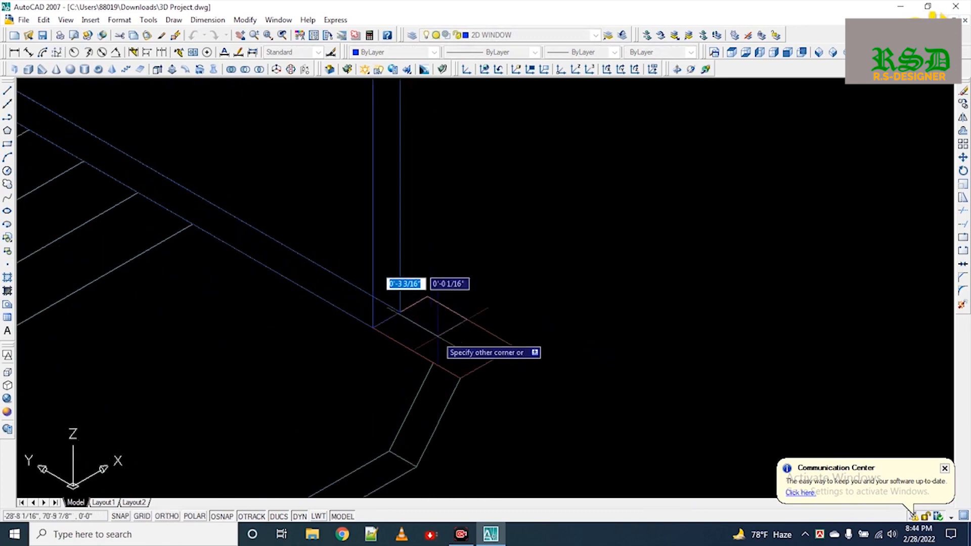
key(space)
scroll(416, 259, down, 5)
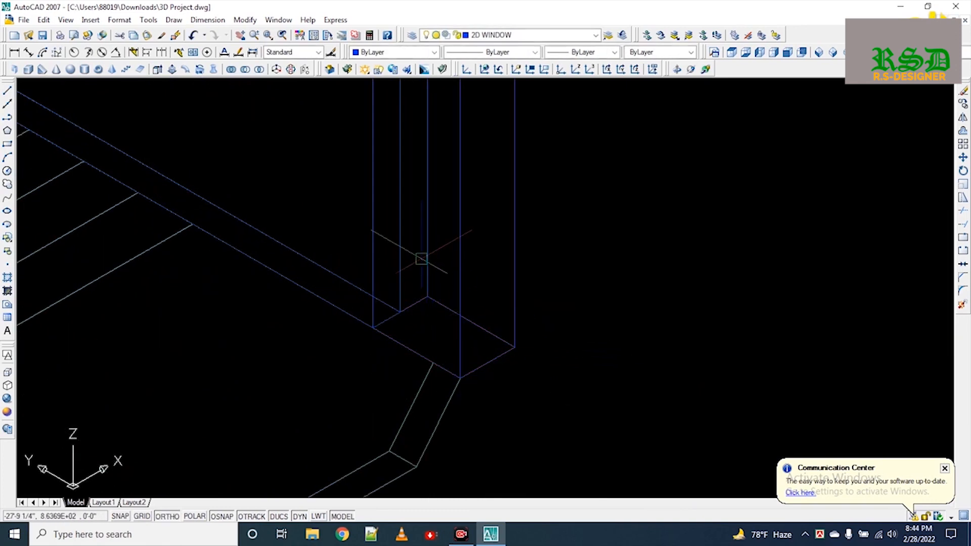
Step: Draw 8' high boxes for the stair block's left side wall and over the lower left column outline
key(space)
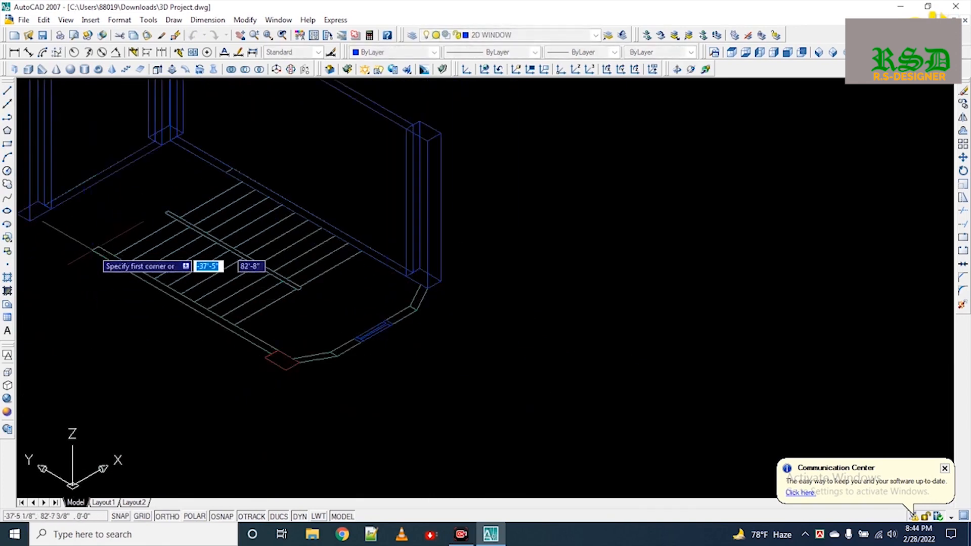
click(275, 359)
scroll(275, 360, up, 4)
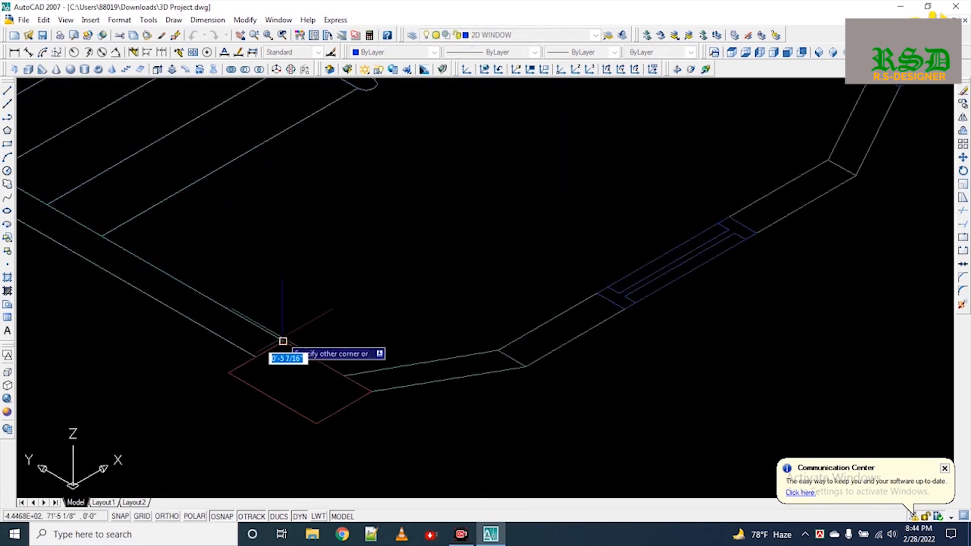
click(282, 292)
key(space)
click(284, 341)
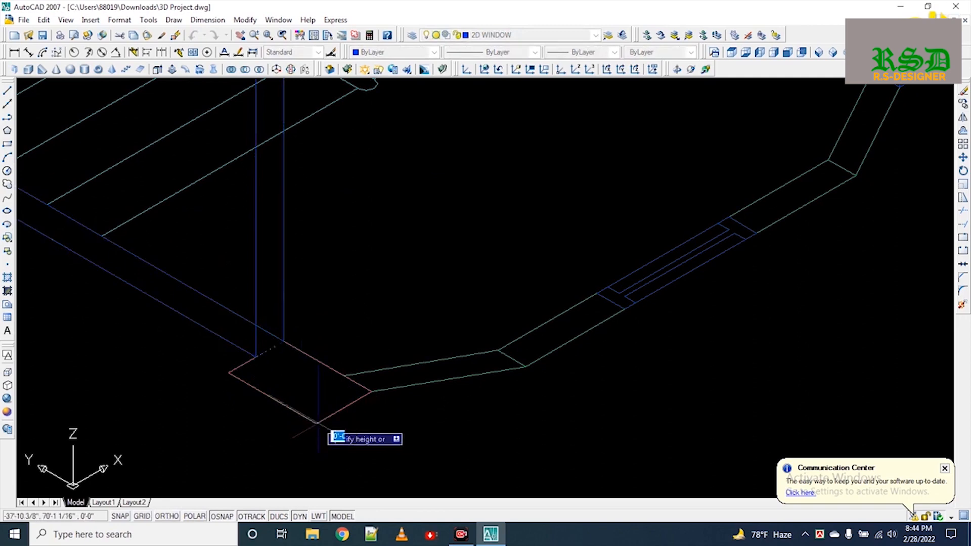
click(364, 360)
click(605, 295)
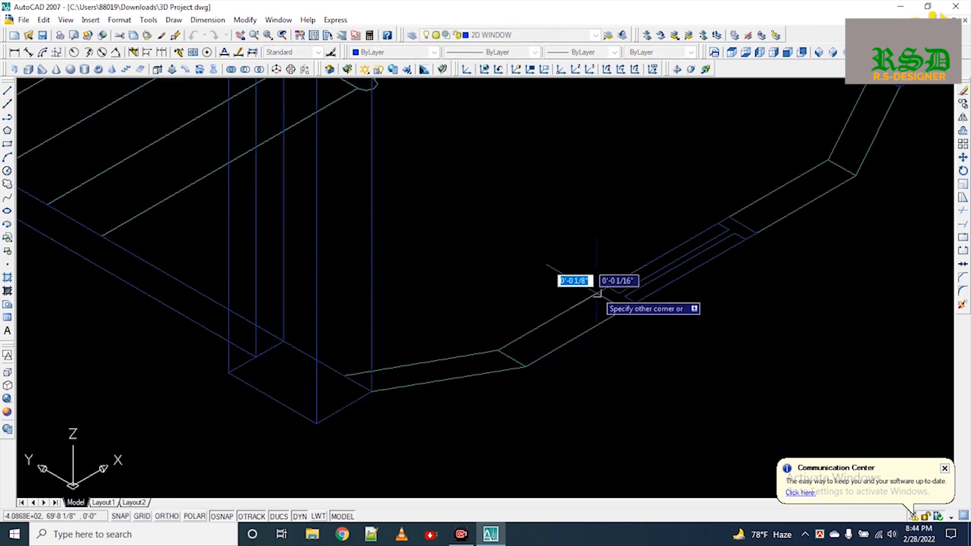
click(526, 367)
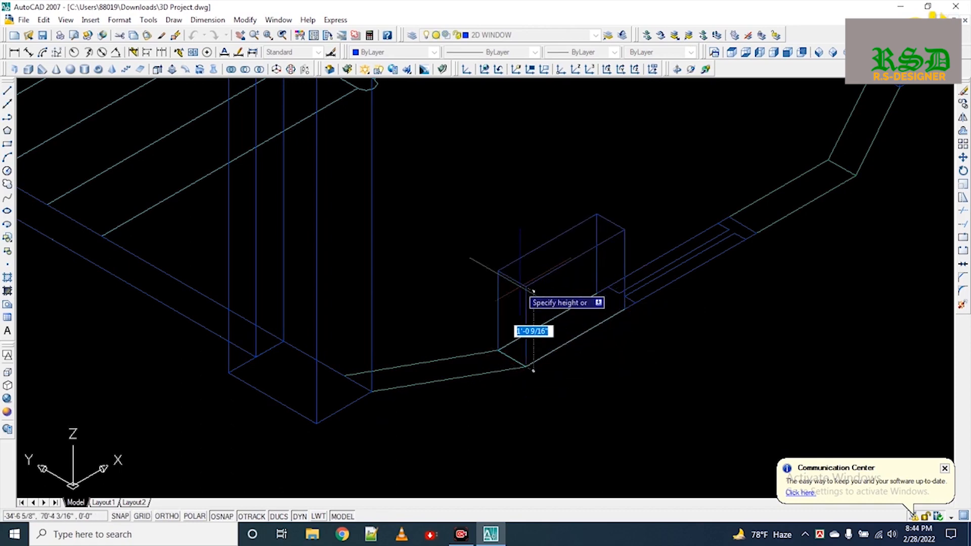
key(Escape)
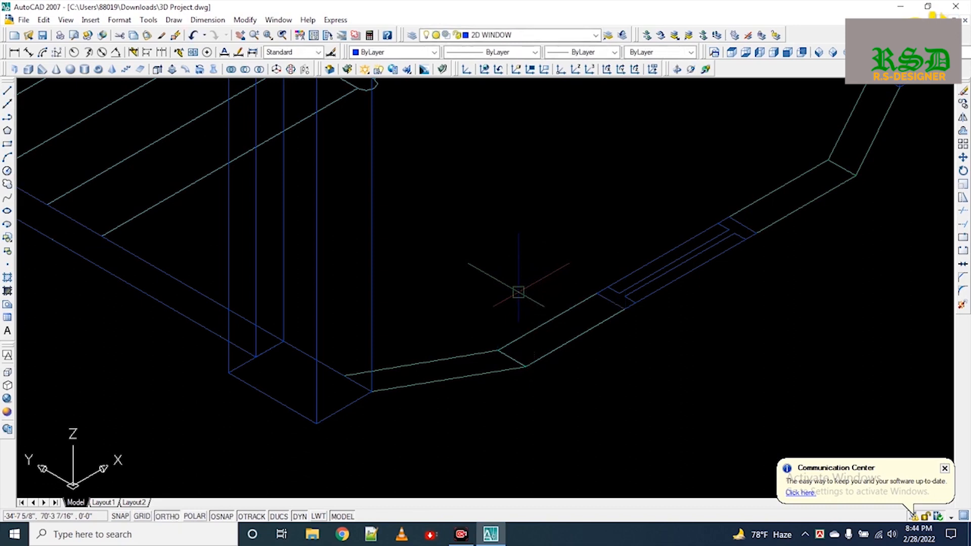
Step: Draw a 30" high box along the full straight front segment of the bay wall, across the window
key(Return)
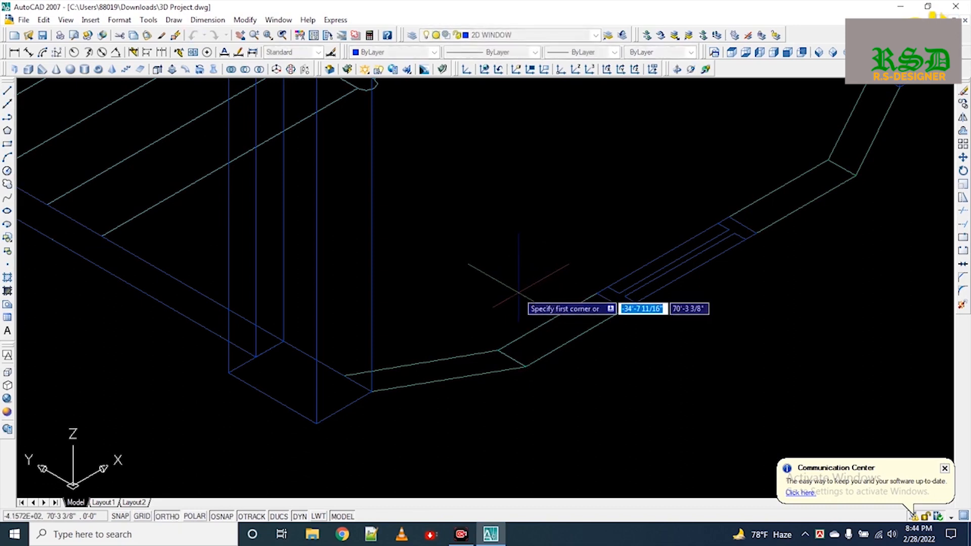
click(829, 160)
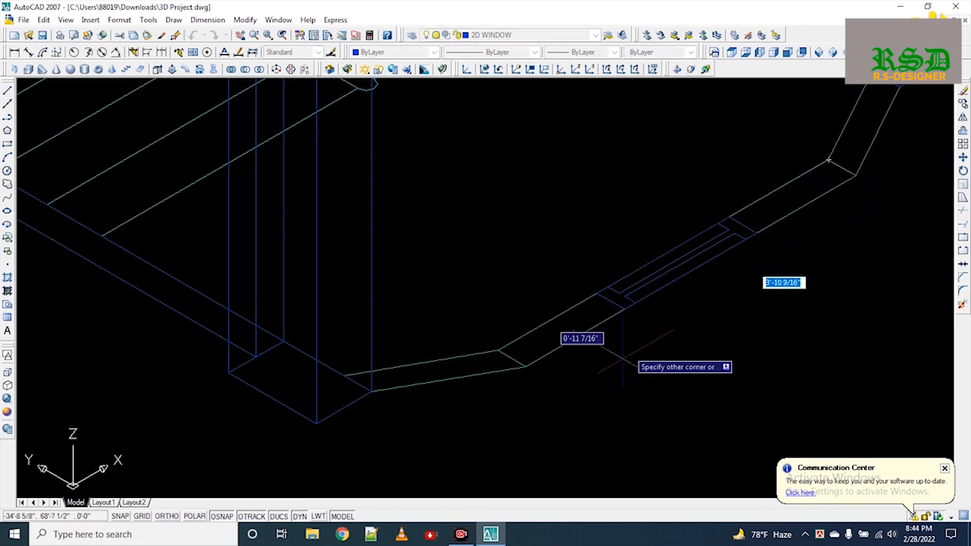
click(527, 367)
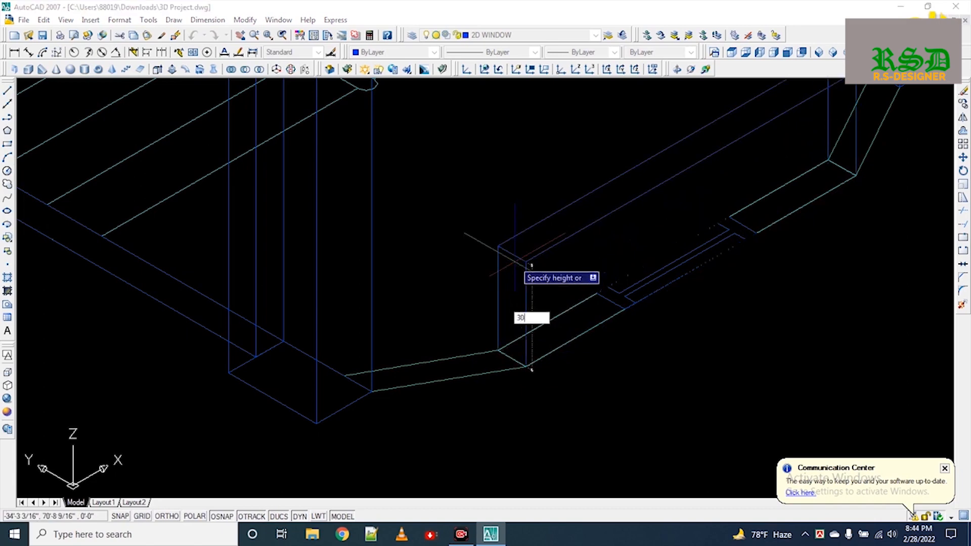
text(3)
key(Return)
key(Return)
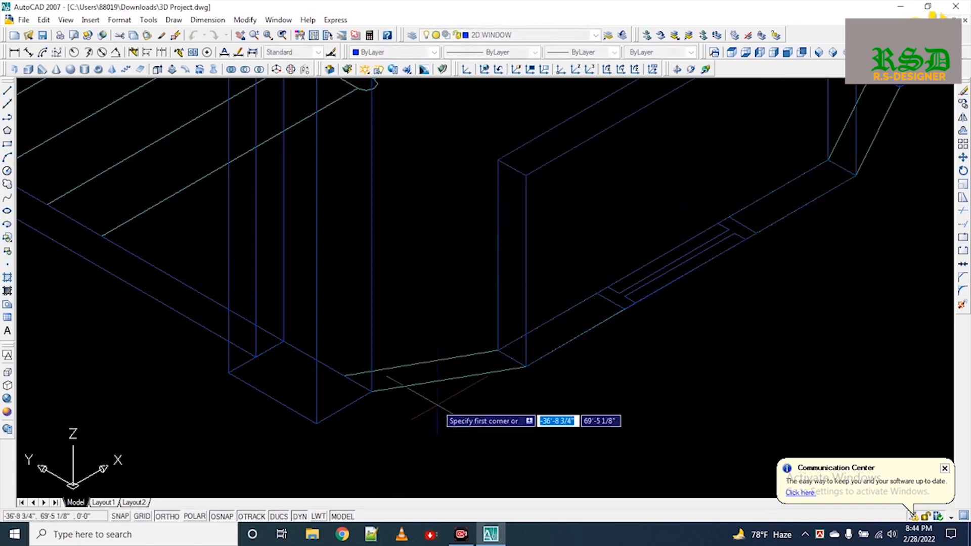
key(Escape)
Step: Raise the two angled bay wall segments beside the straight one to 30" with Presspull
ctrl+alt+click(433, 370)
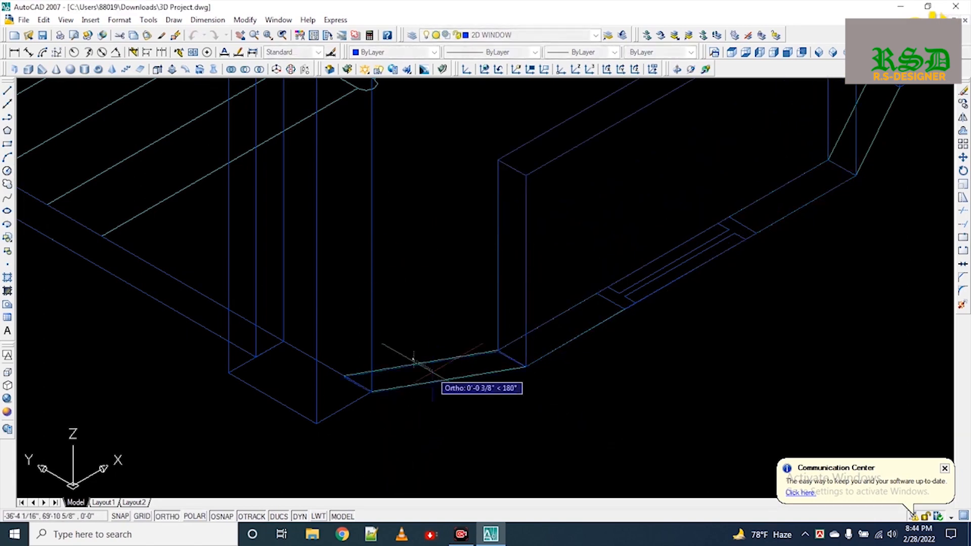
text(30)
key(Return)
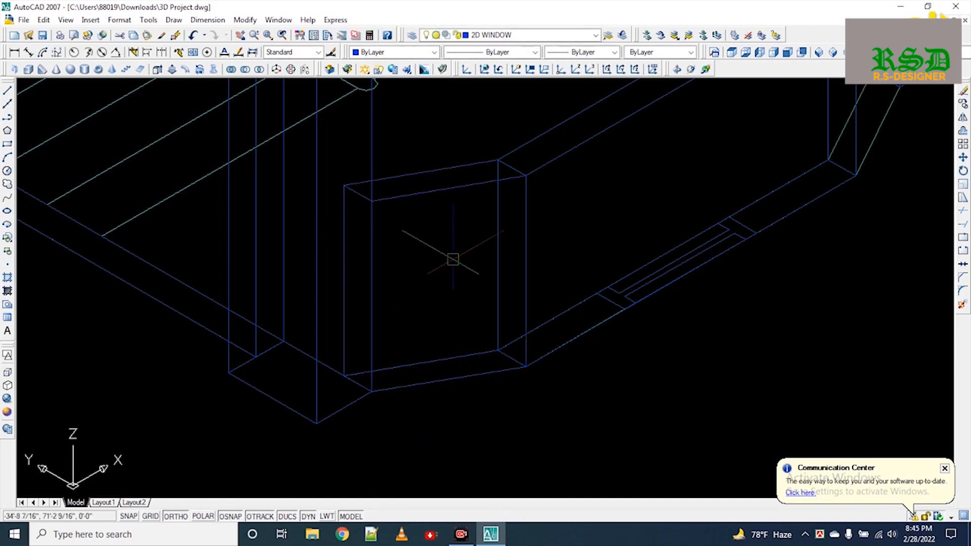
middle_drag(631, 227, 252, 527)
ctrl+alt+click(498, 417)
key(Escape)
scroll(505, 342, down, 4)
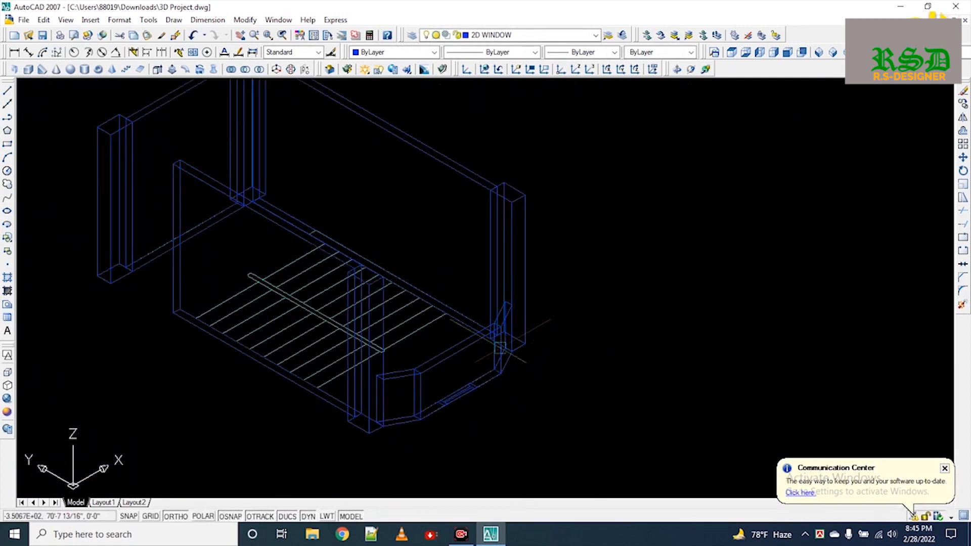
Step: Copy the three low bay wall solids straight up so that their tops are level with the column tops
scroll(435, 372, up, 5)
click(554, 269)
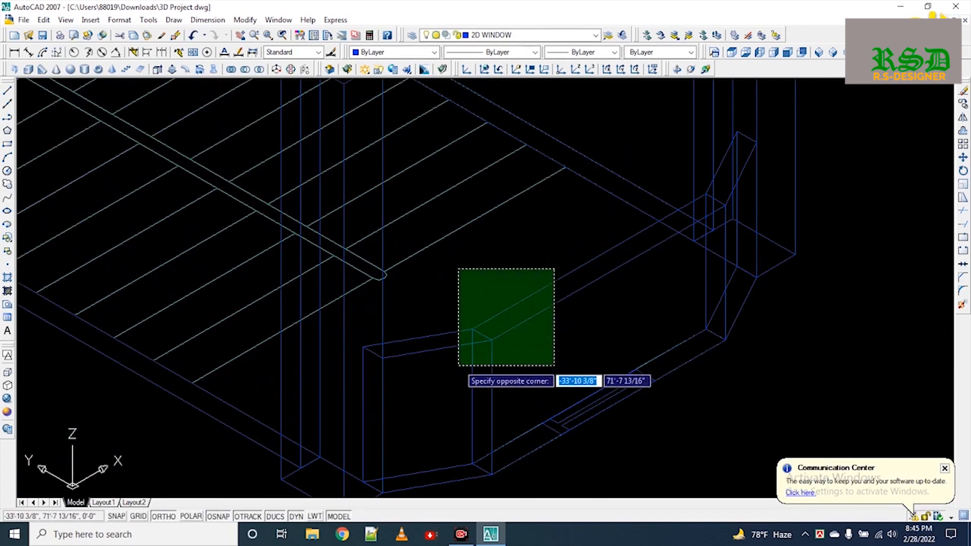
click(445, 373)
click(751, 168)
text(m)
key(Return)
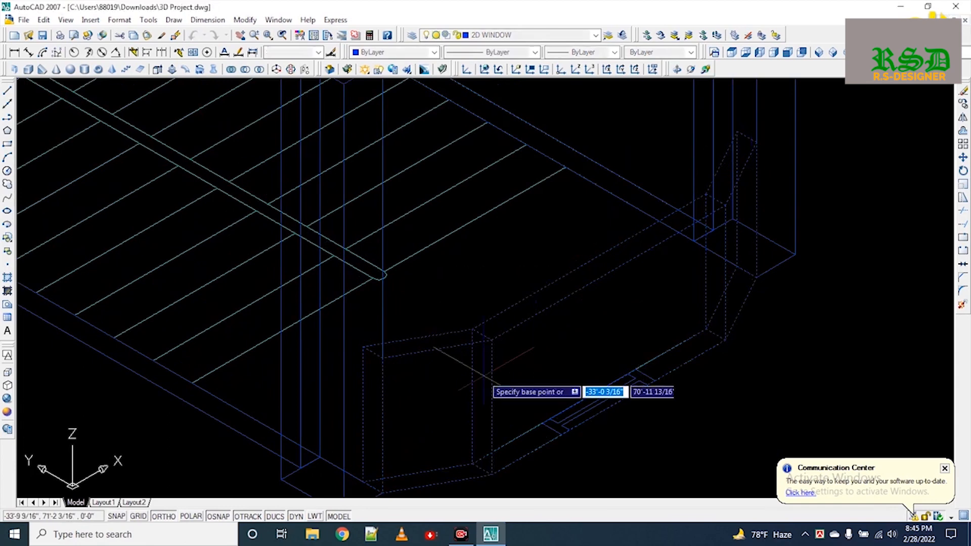
click(384, 365)
scroll(385, 374, down, 4)
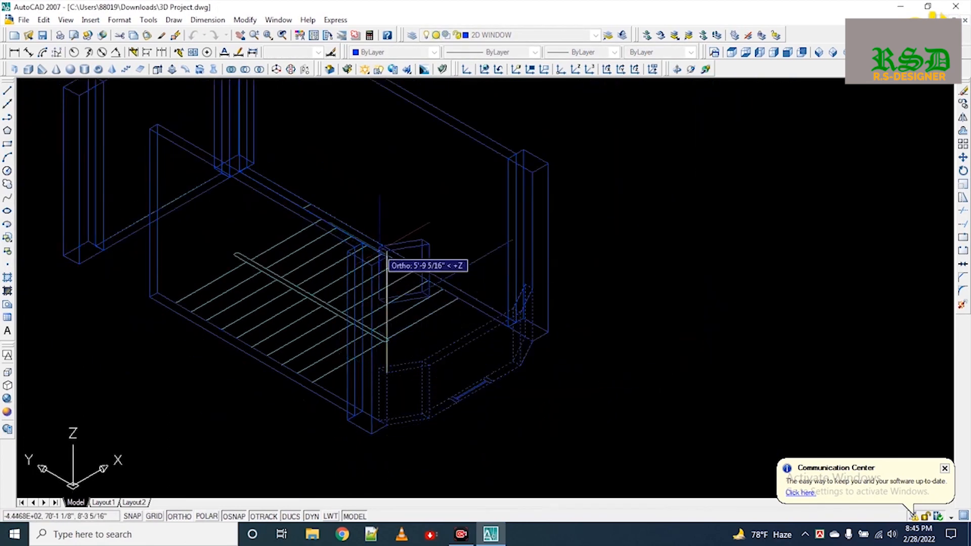
scroll(386, 251, up, 4)
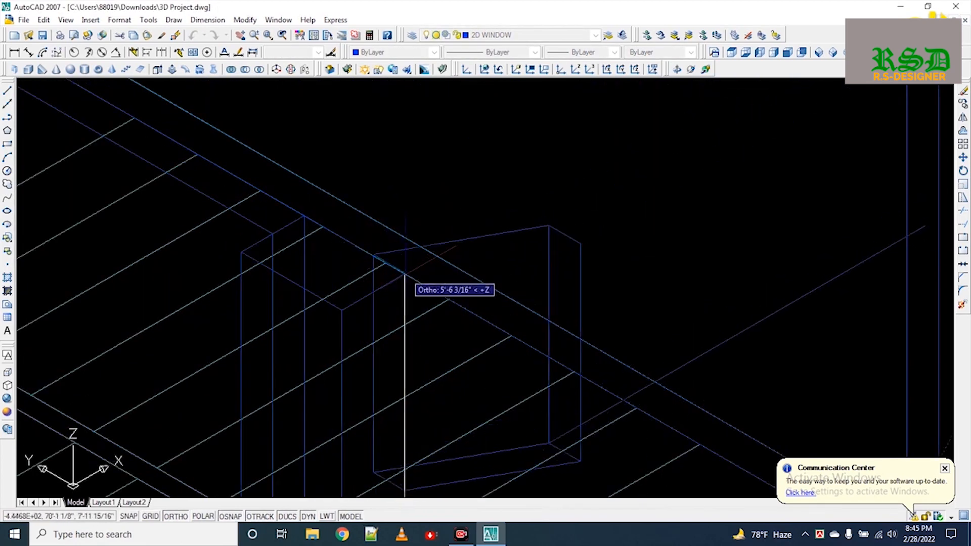
click(405, 274)
key(Escape)
Step: Delete the three original bay wall solids at ground level, keeping the raised copies
scroll(477, 250, down, 4)
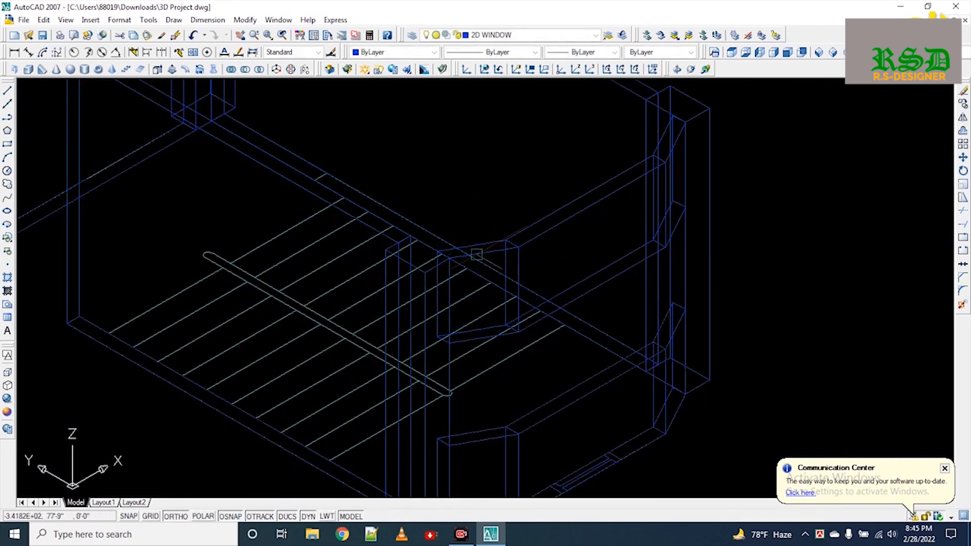
click(581, 385)
key(Delete)
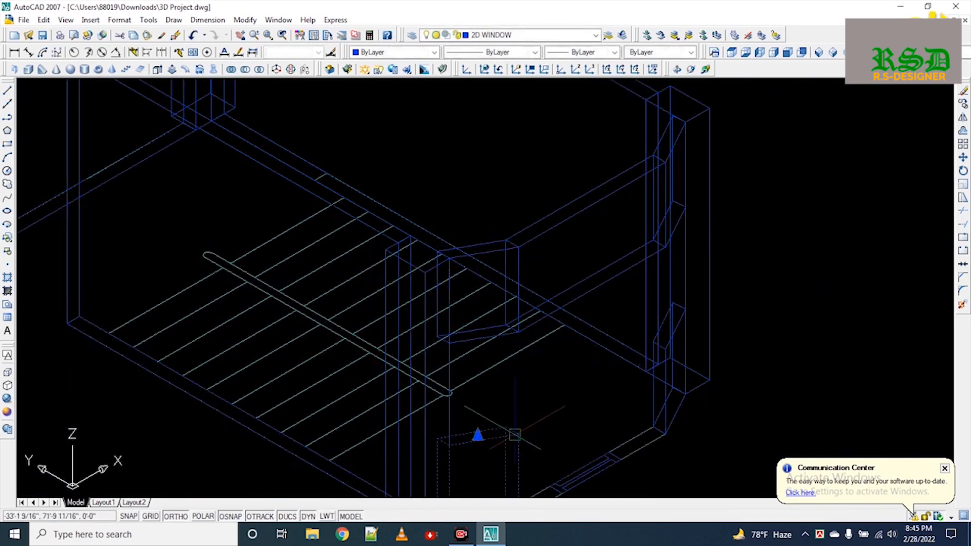
scroll(664, 333, up, 3)
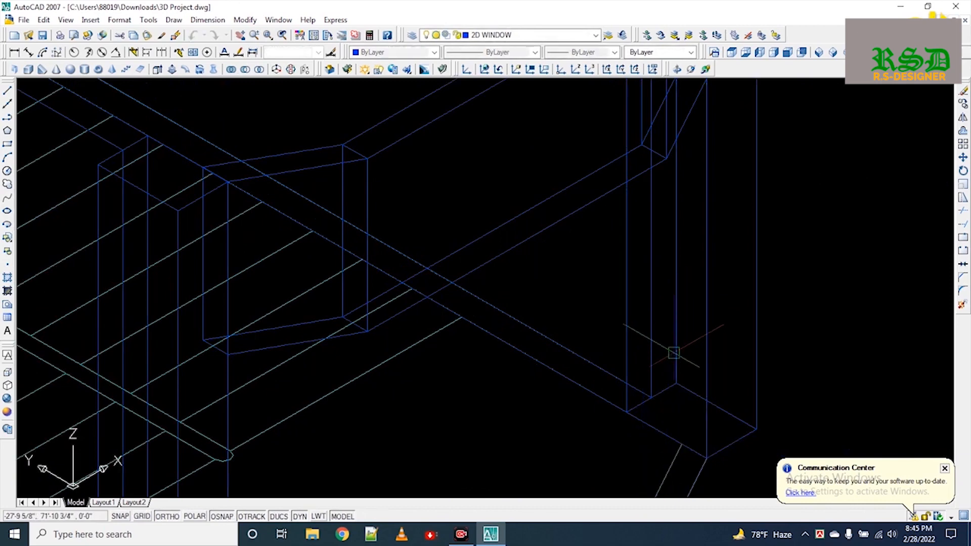
click(522, 324)
scroll(522, 324, down, 8)
key(Escape)
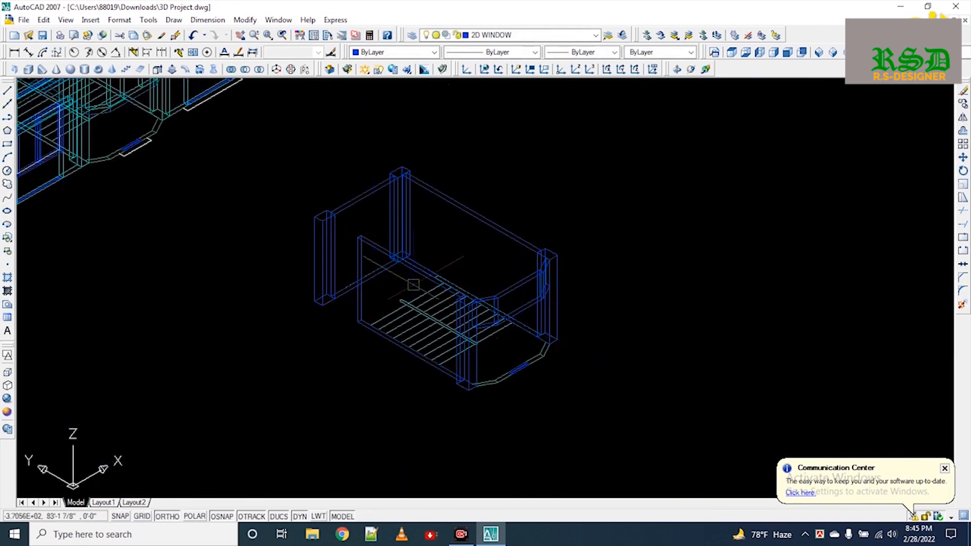
Step: Draw a thin box as a roof slab over the stair block, spanning the column tops from corner to opposite corner
scroll(429, 177, up, 2)
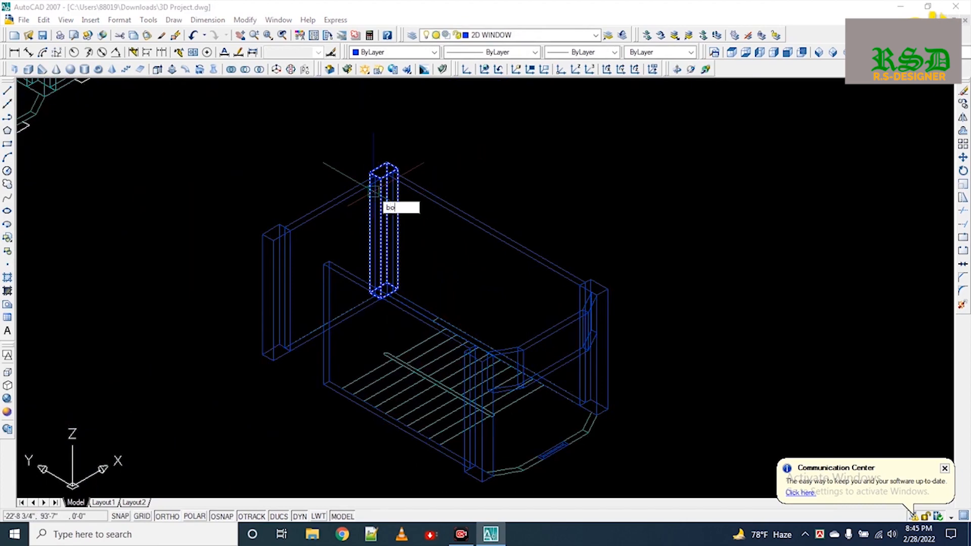
text(x)
key(Return)
scroll(344, 167, up, 6)
click(344, 168)
scroll(341, 175, down, 6)
scroll(429, 334, up, 6)
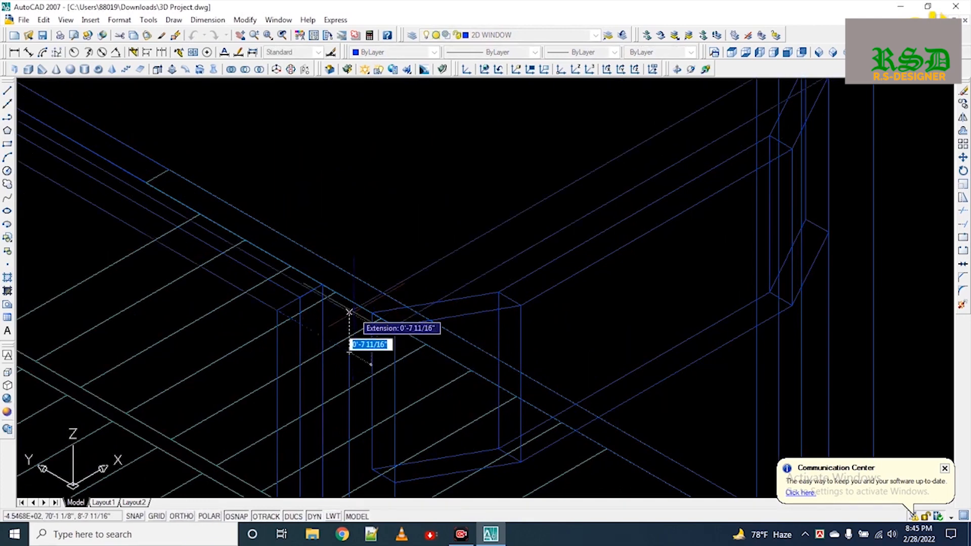
click(354, 312)
scroll(359, 313, down, 5)
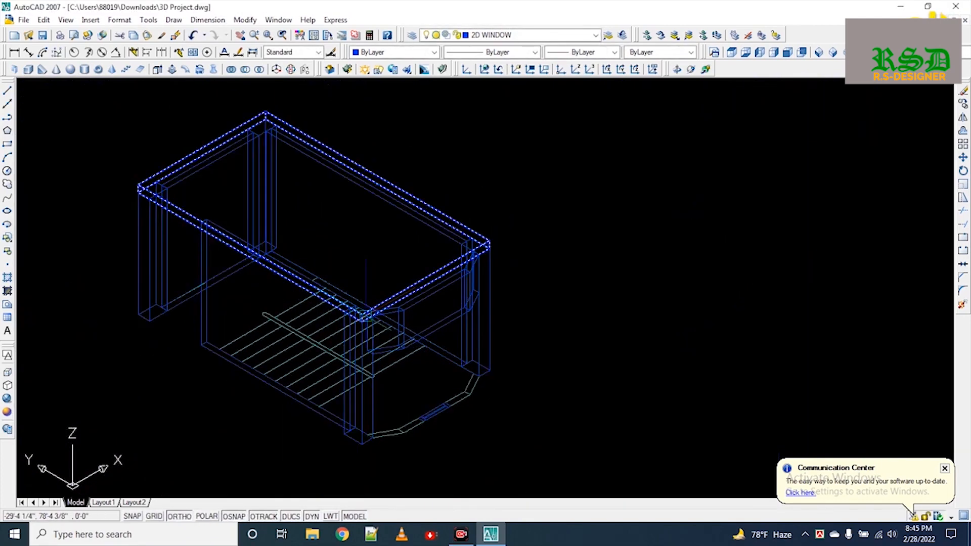
Step: Switch the visual style to Conceptual
text(vs)
key(Return)
text(c)
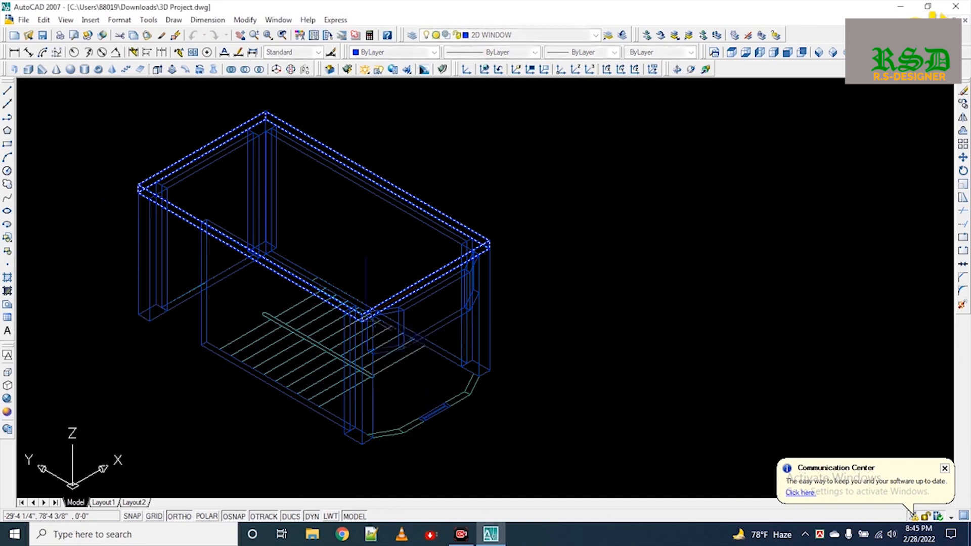
key(Return)
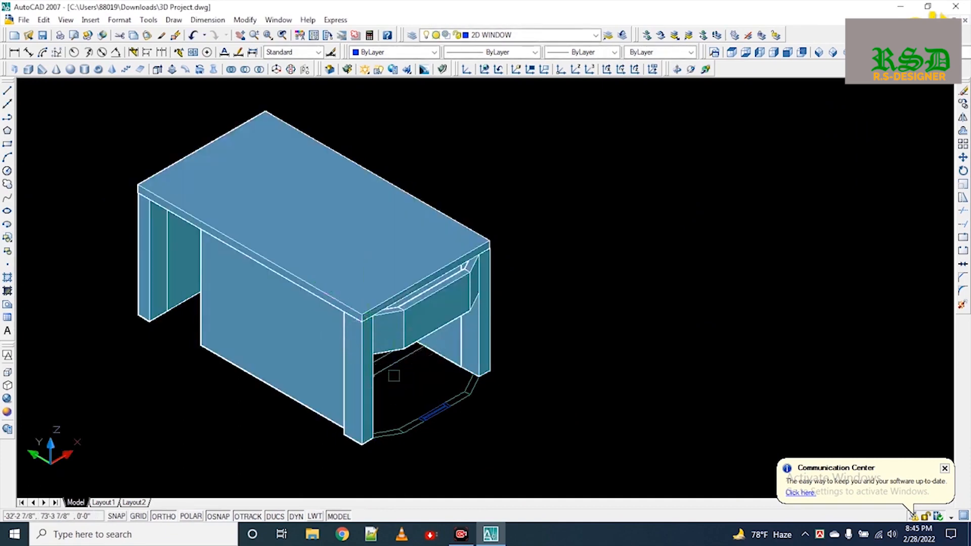
Step: Delete the bay wall and window plan outlines left on the ground between the two front columns
scroll(476, 403, up, 5)
click(485, 330)
click(342, 412)
key(Delete)
scroll(366, 364, down, 3)
scroll(319, 409, up, 3)
click(349, 364)
click(233, 458)
key(Delete)
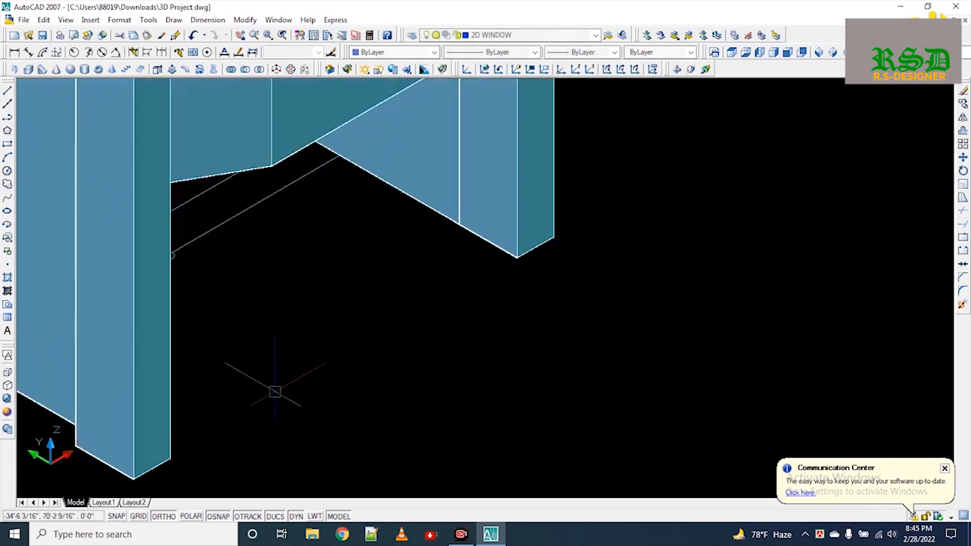
click(233, 210)
key(Escape)
scroll(379, 280, down, 6)
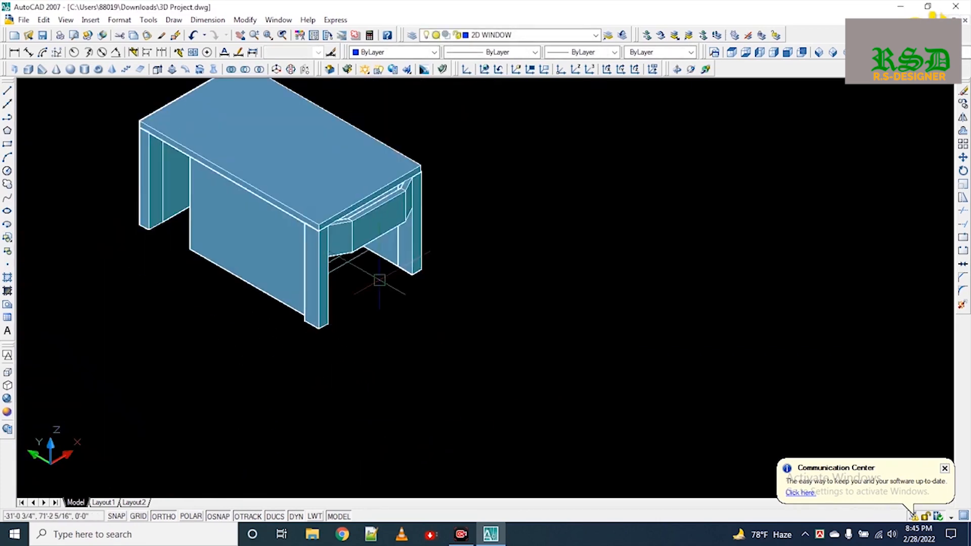
Step: Delete the rectangular roof slab over the stair block
scroll(210, 240, up, 2)
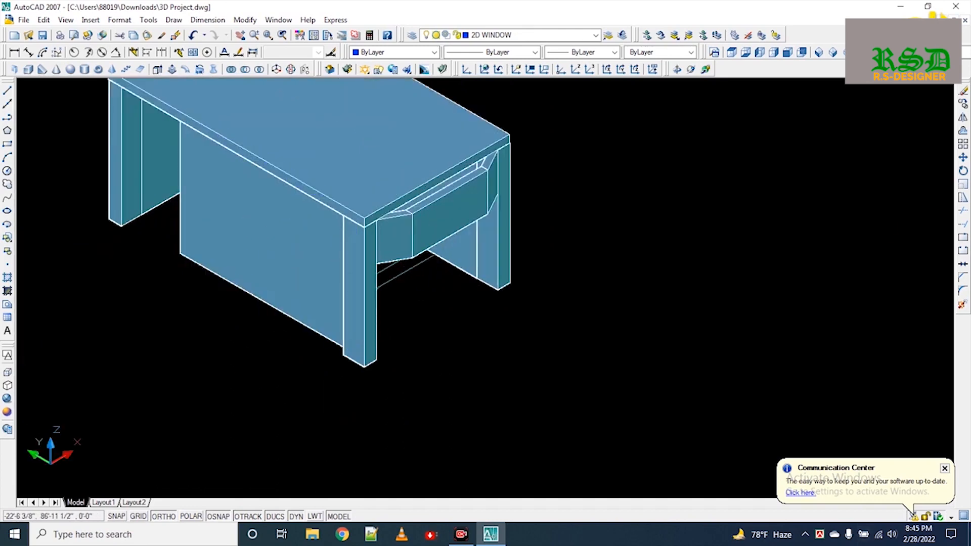
scroll(161, 220, down, 4)
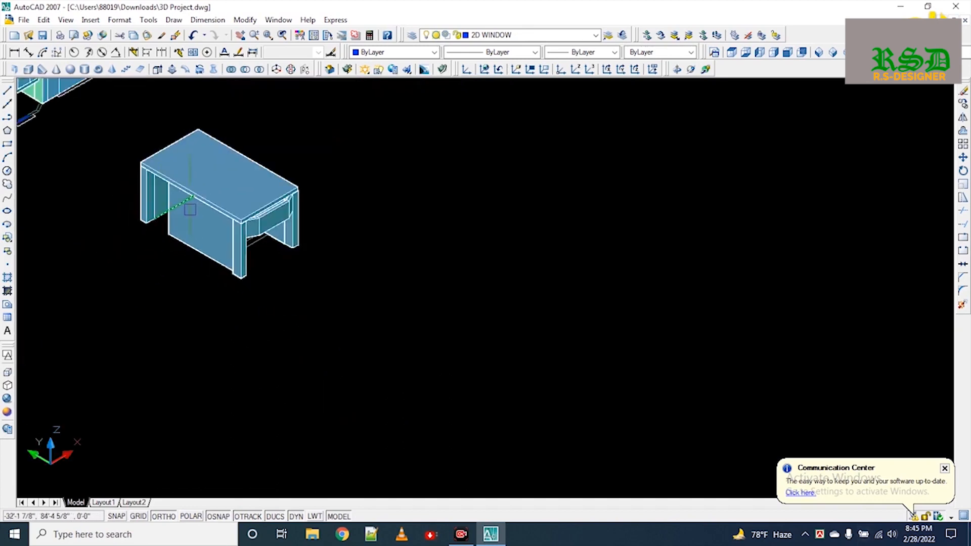
scroll(266, 196, up, 6)
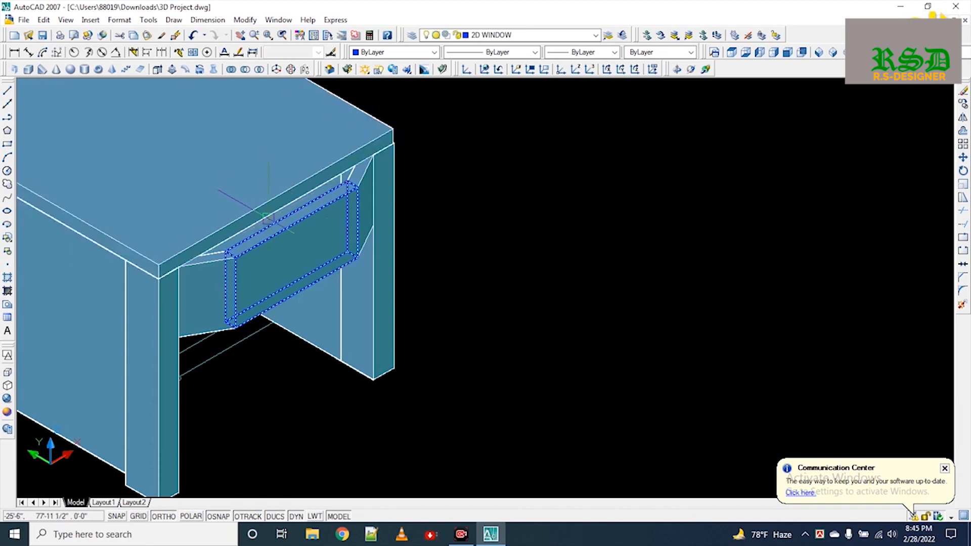
scroll(267, 217, up, 2)
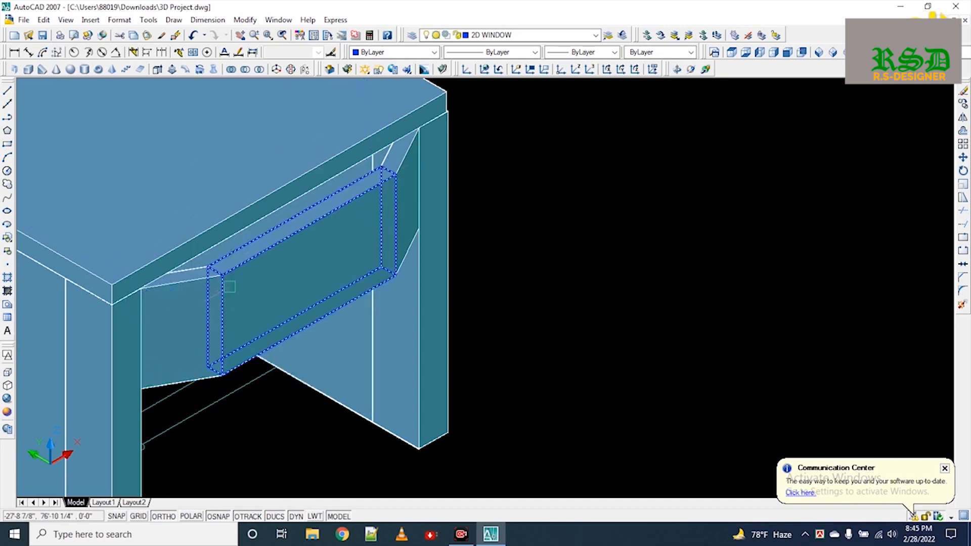
scroll(212, 175, down, 3)
scroll(212, 176, down, 3)
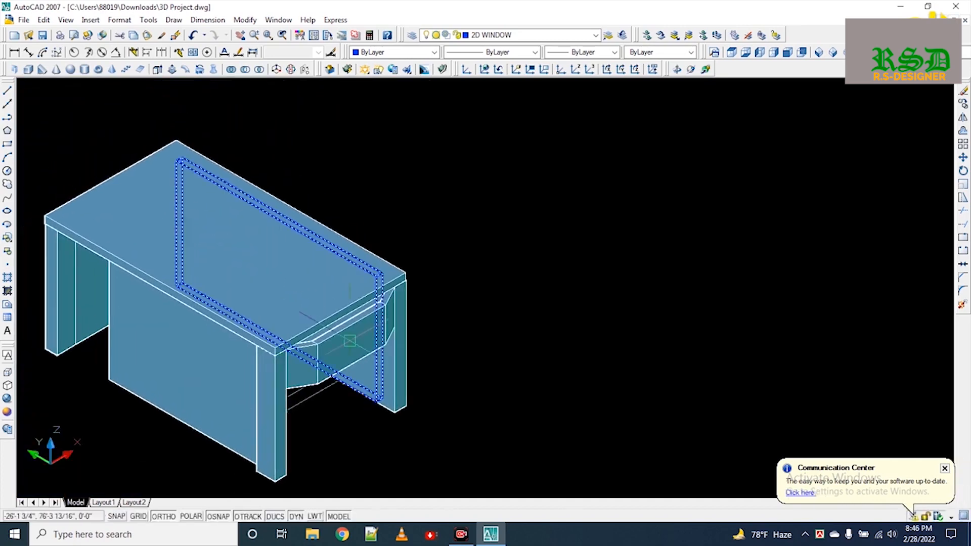
scroll(379, 295, up, 5)
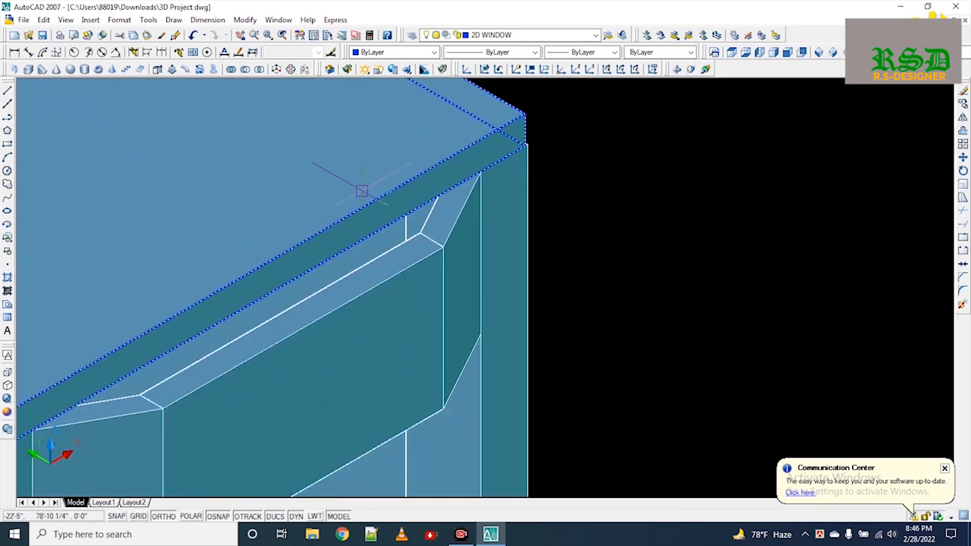
scroll(353, 217, down, 2)
scroll(344, 321, down, 2)
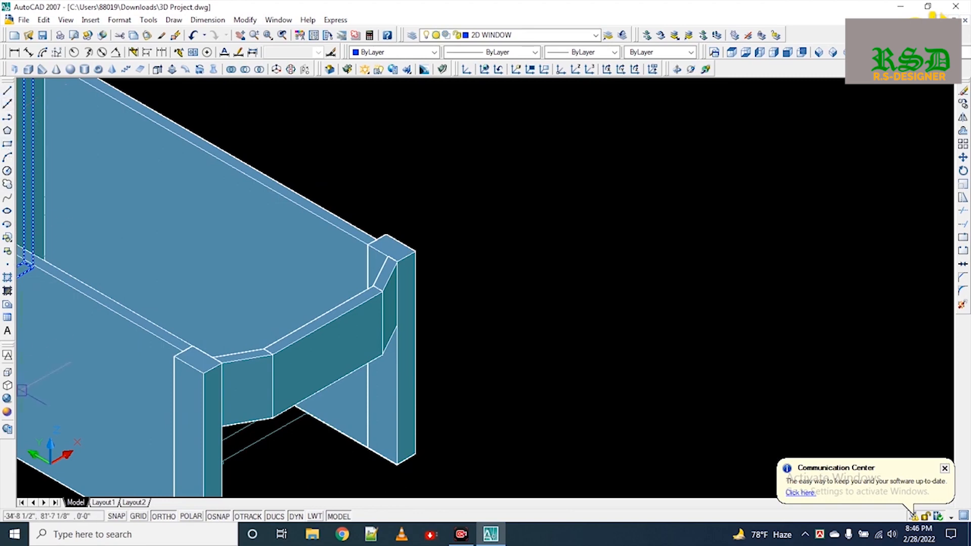
Step: In 2D Wireframe, trace a closed polyline roof outline over the stair block, around the outer column corners and the bay's outer edge
click(7, 357)
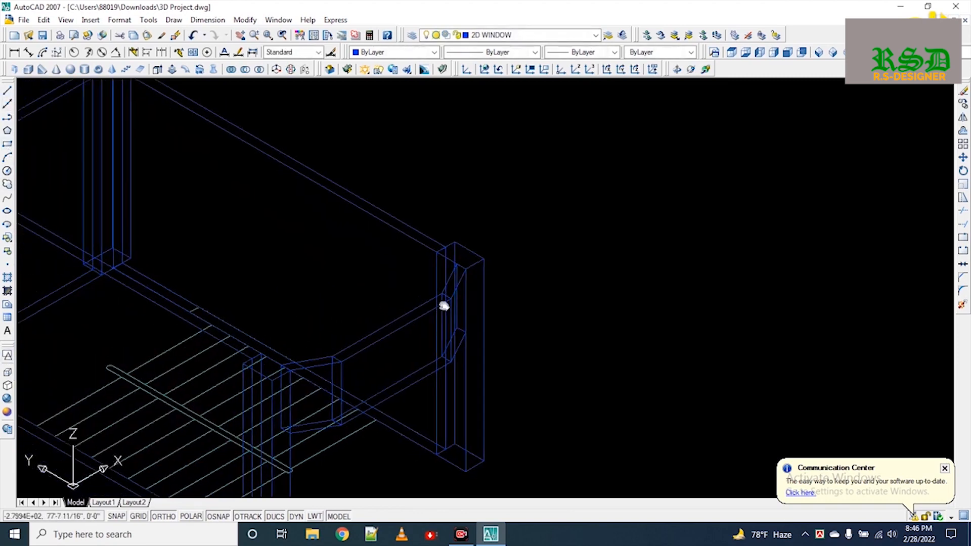
middle_drag(416, 303, 512, 296)
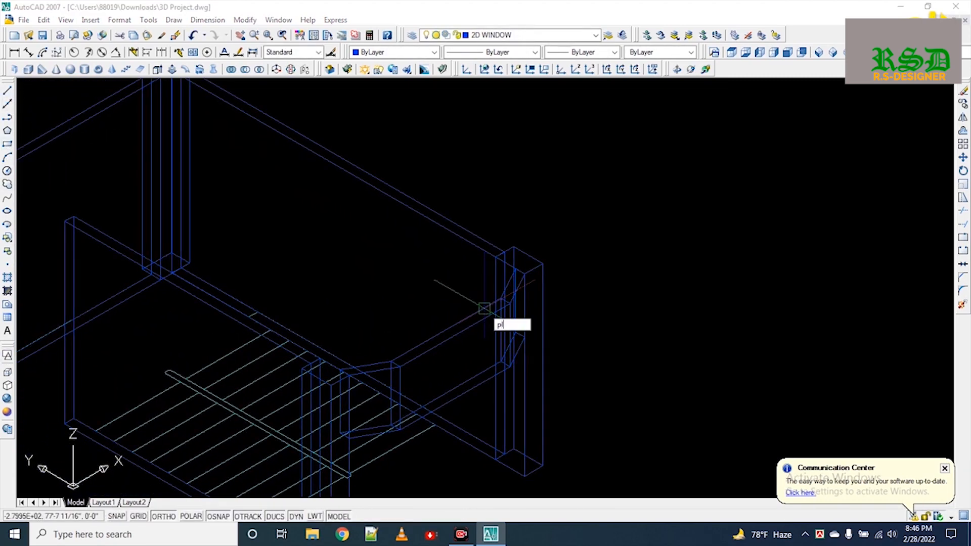
key(Return)
scroll(152, 162, up, 5)
scroll(126, 90, up, 2)
middle_drag(418, 260, 32, 133)
click(411, 345)
middle_drag(365, 405, 401, 272)
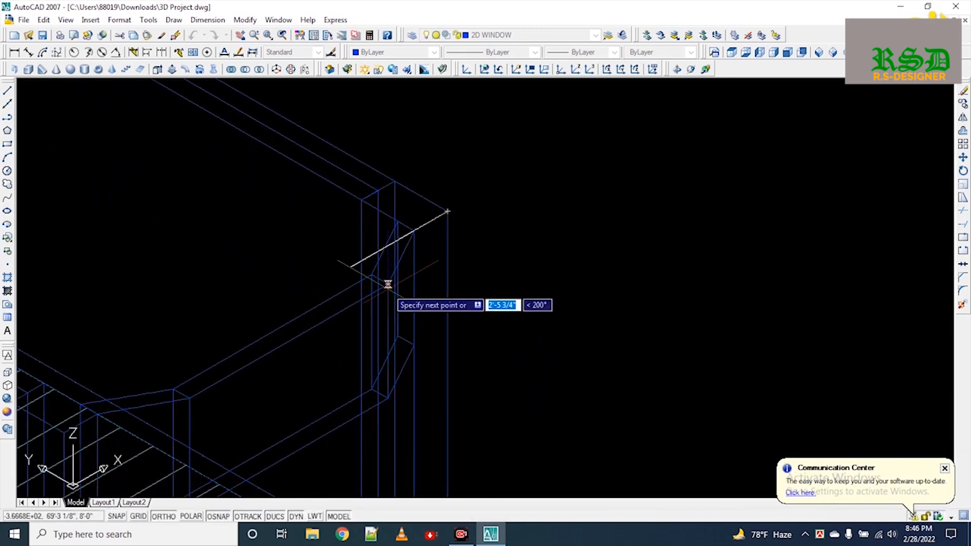
click(388, 285)
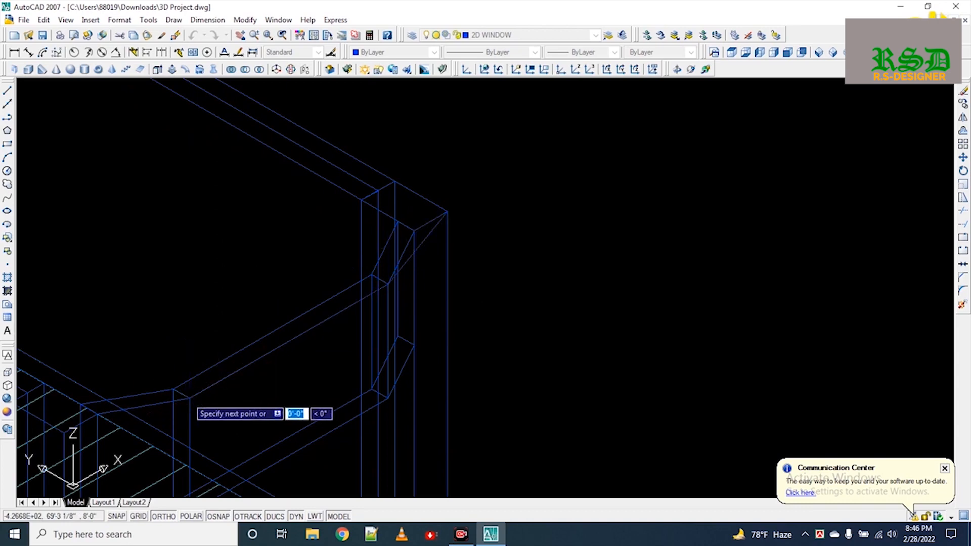
middle_drag(373, 288, 444, 219)
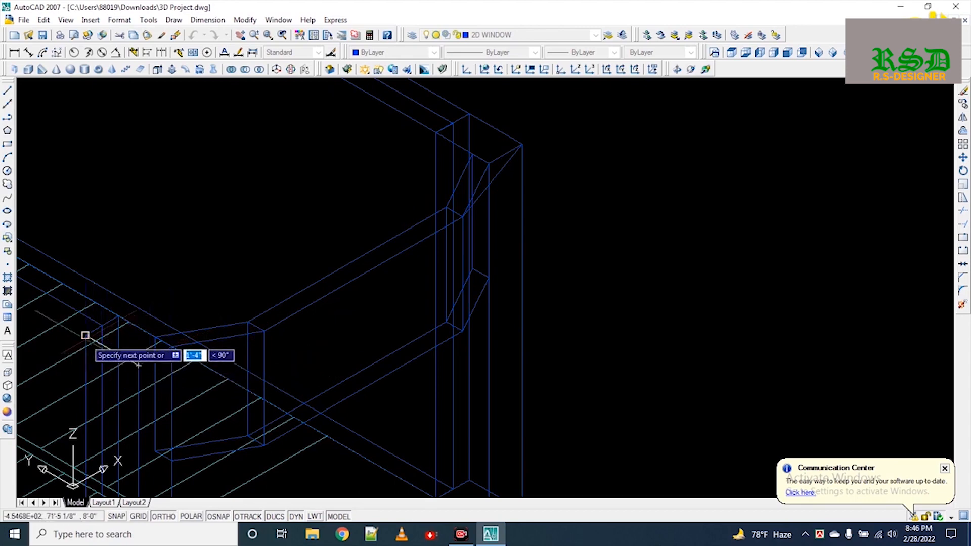
scroll(264, 223, down, 5)
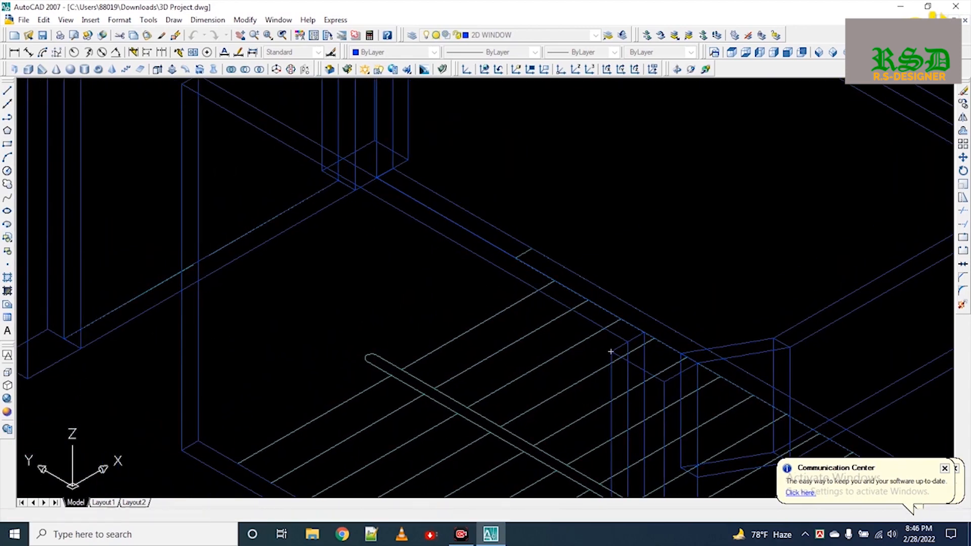
click(190, 172)
scroll(336, 91, up, 5)
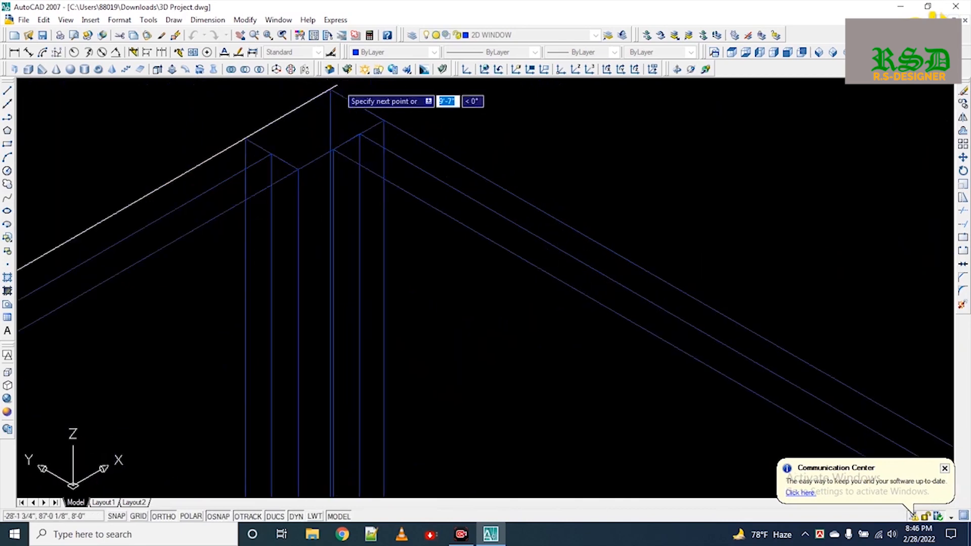
key(Escape)
Step: Extrude the roof outline polyline upward by 6 inches as the roof slab
click(314, 159)
scroll(232, 121, down, 5)
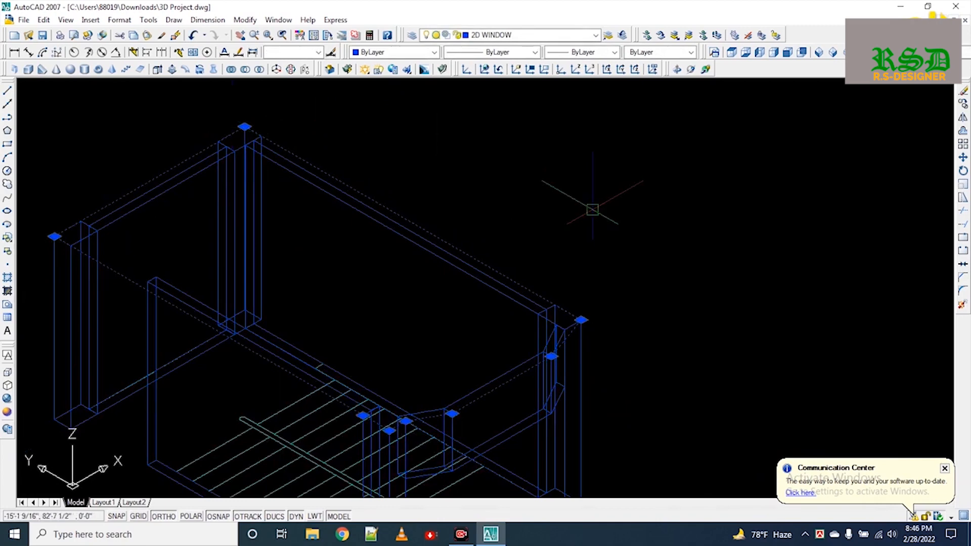
text(ext)
key(Return)
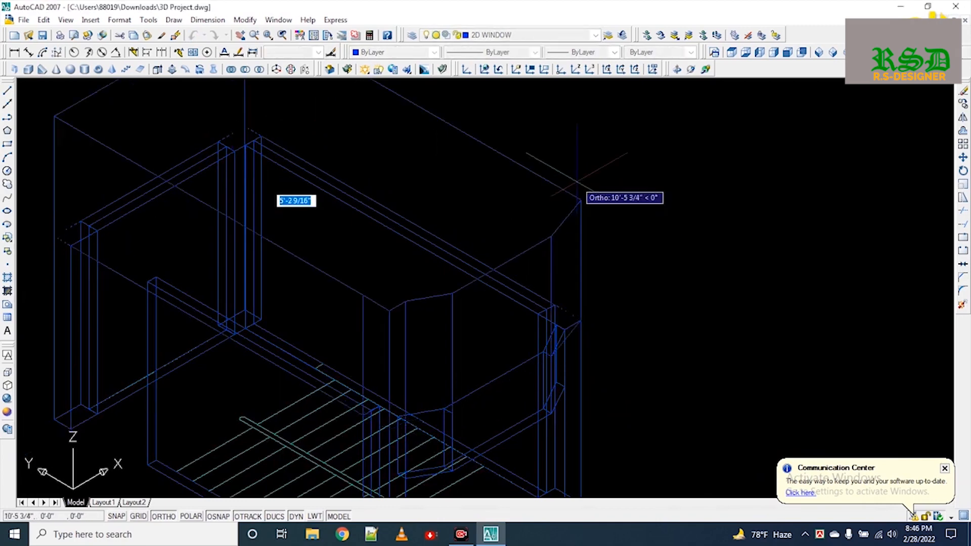
text(6)
key(Return)
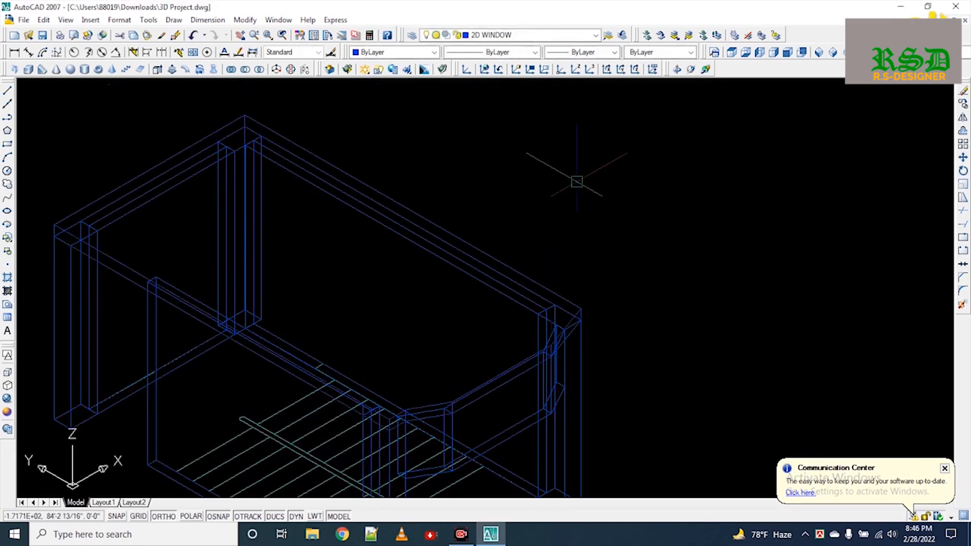
Step: Set the visual style to Conceptual
text(vs)
key(Return)
text(c)
key(Return)
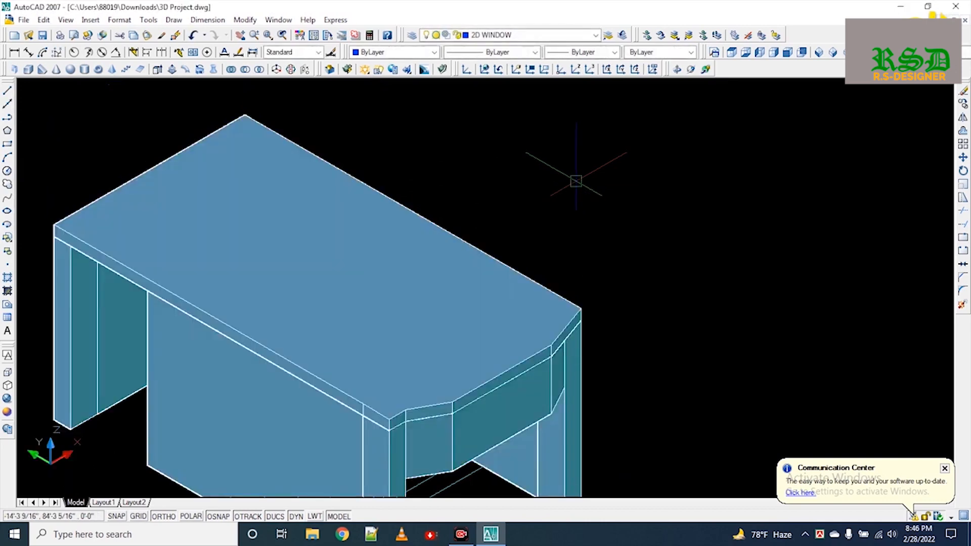
Step: Copy the whole stair room from the front column's outer base corner to the matching corner at the building's roof level beside the stair bay
scroll(526, 213, down, 4)
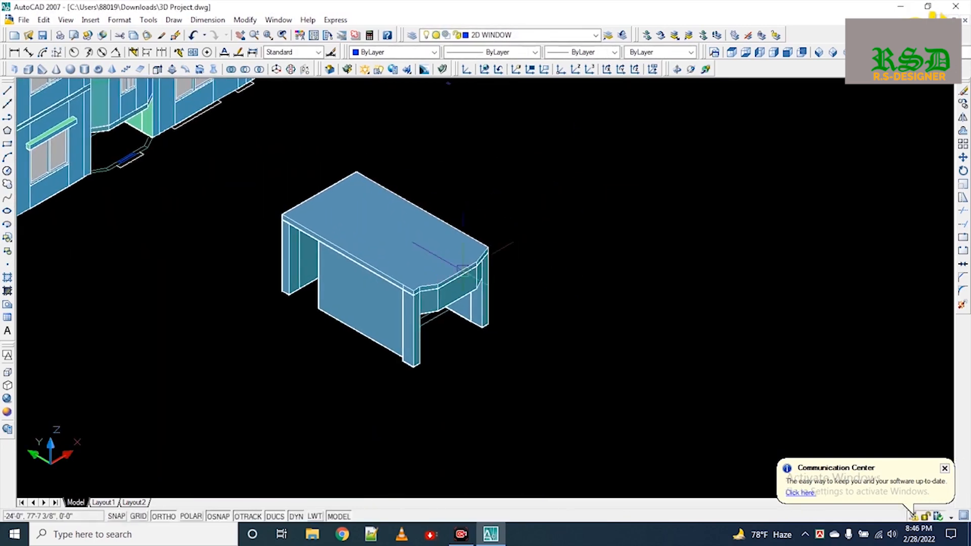
click(538, 173)
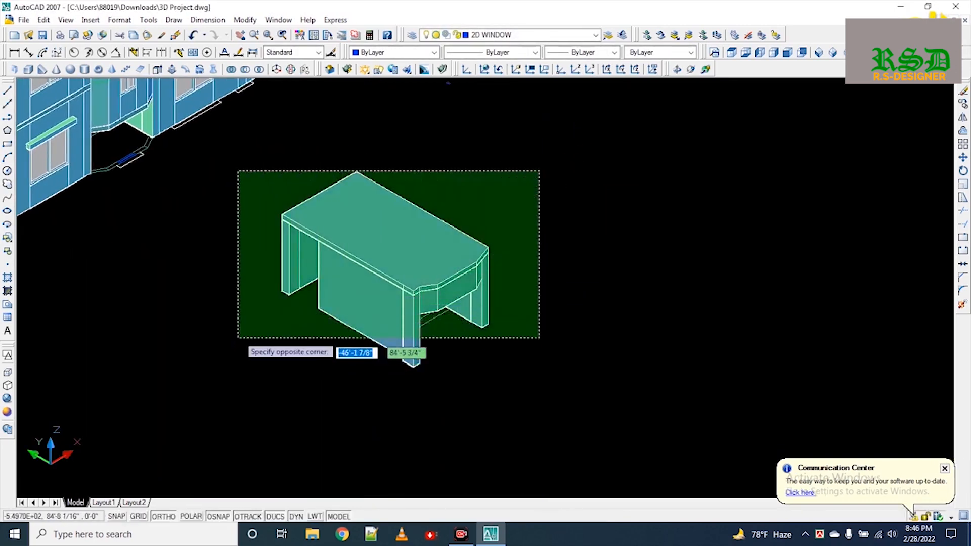
click(194, 349)
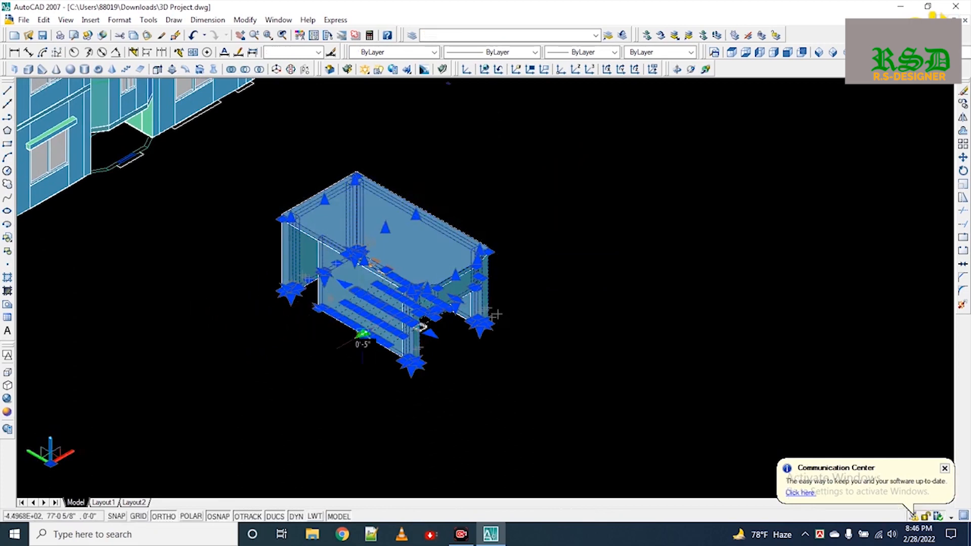
text(co)
key(Return)
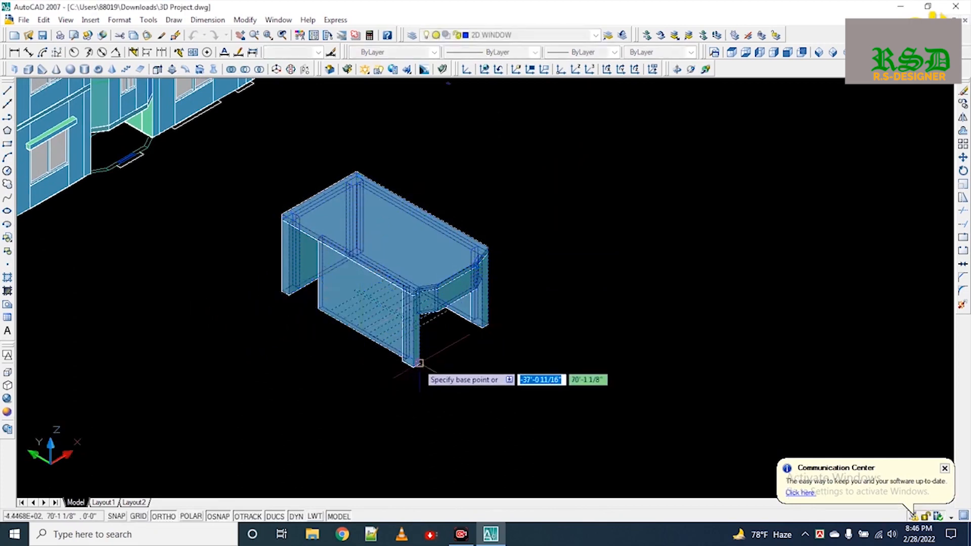
scroll(410, 363, up, 5)
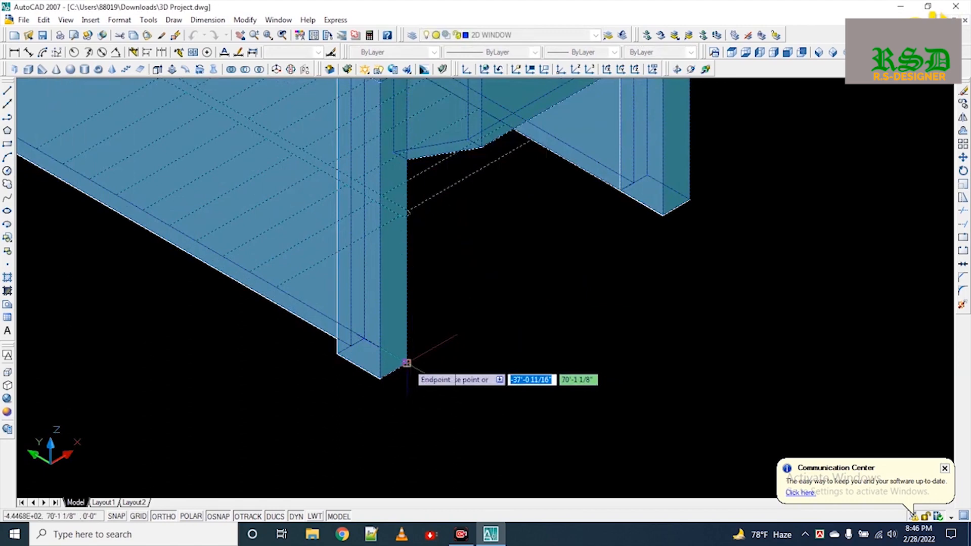
click(407, 362)
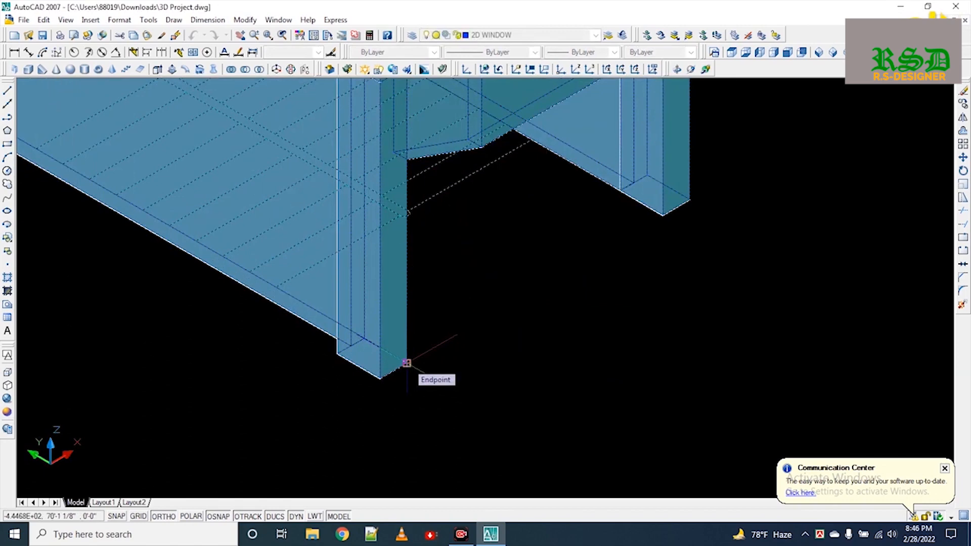
scroll(407, 369, down, 8)
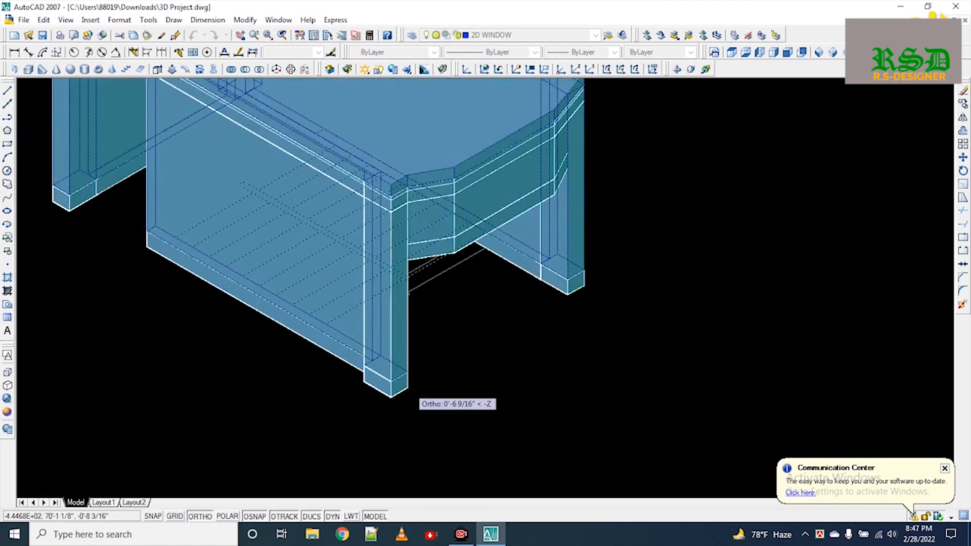
scroll(407, 389, down, 3)
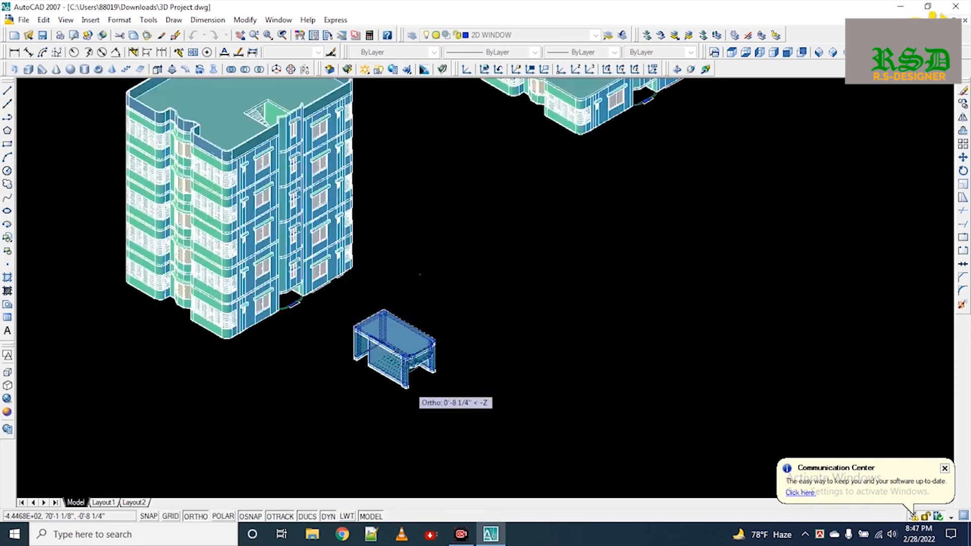
scroll(412, 392, down, 3)
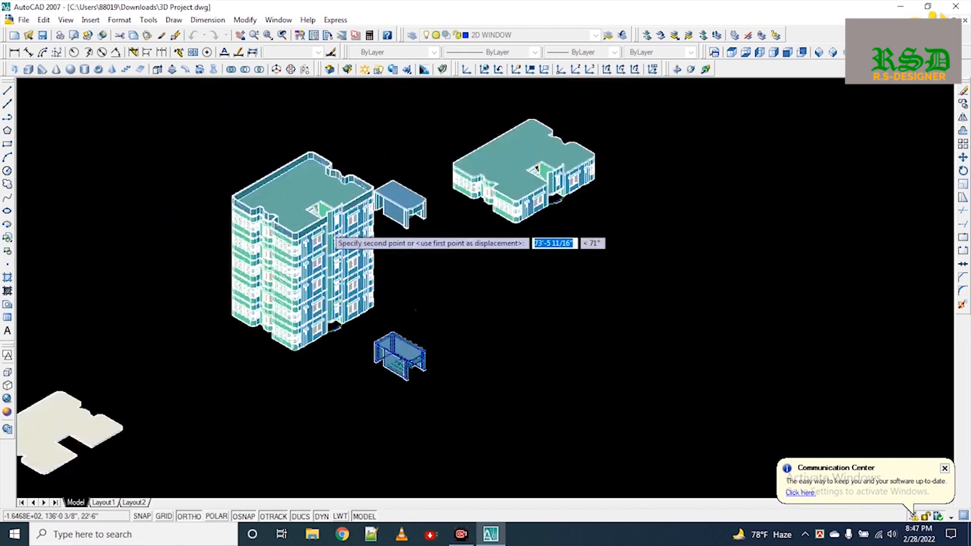
scroll(329, 231, up, 2)
scroll(333, 225, up, 2)
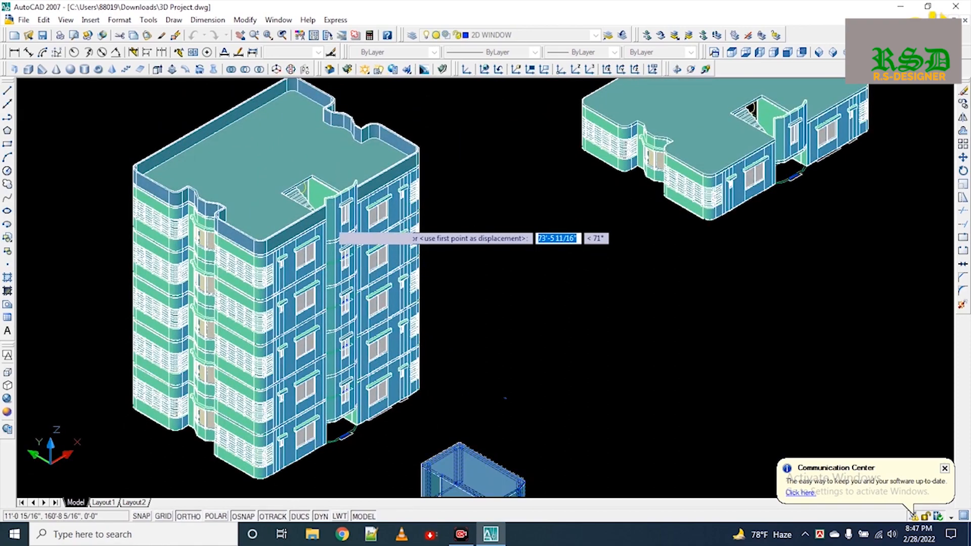
scroll(335, 230, up, 2)
scroll(334, 230, up, 2)
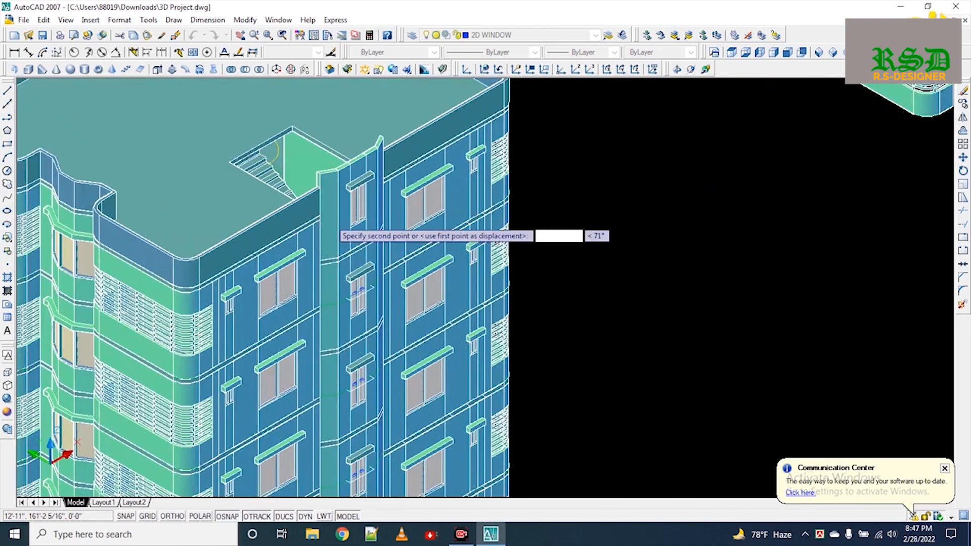
scroll(332, 222, up, 4)
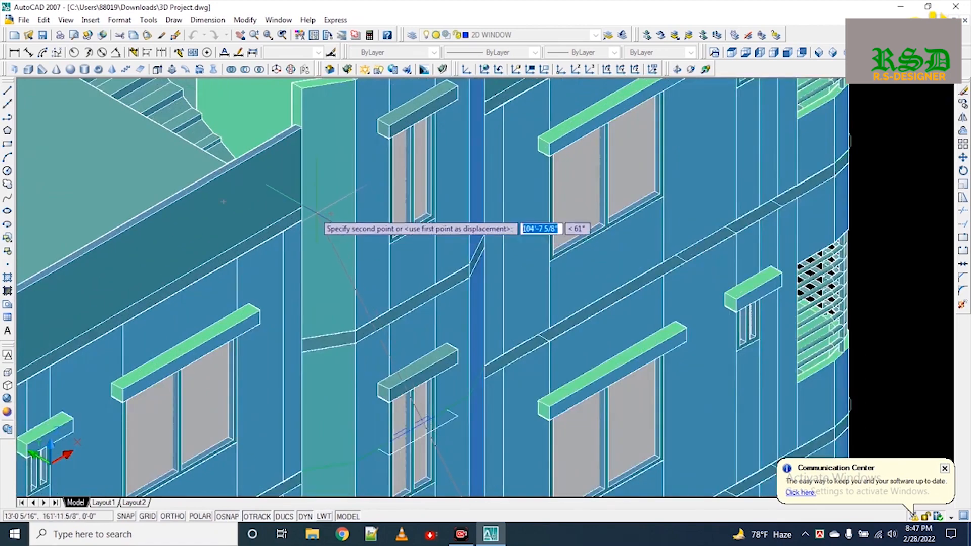
click(305, 206)
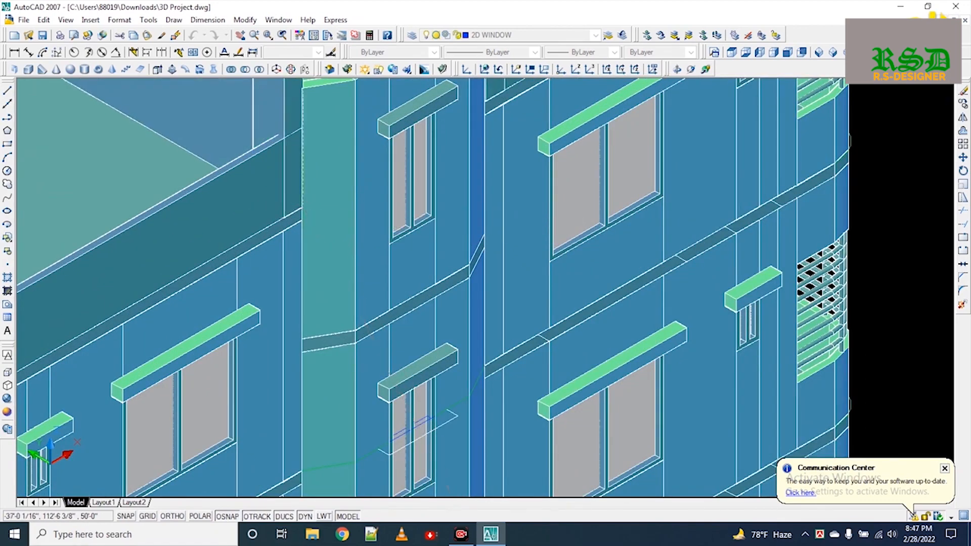
scroll(402, 232, down, 4)
middle_drag(323, 233, 324, 268)
key(Escape)
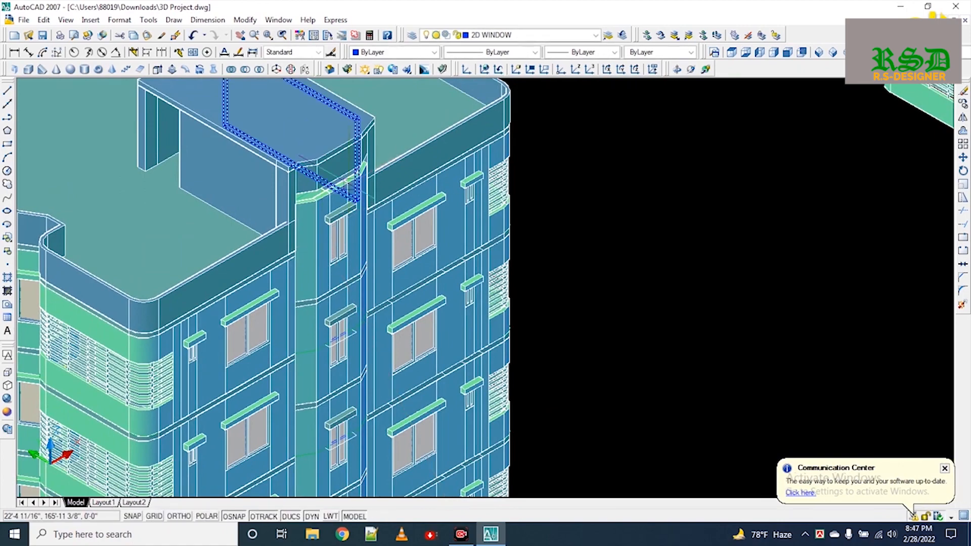
Step: Try to stretch the long front wall of the rooftop bay from its lower outer corner to the outer corner of the bay below
scroll(360, 162, up, 3)
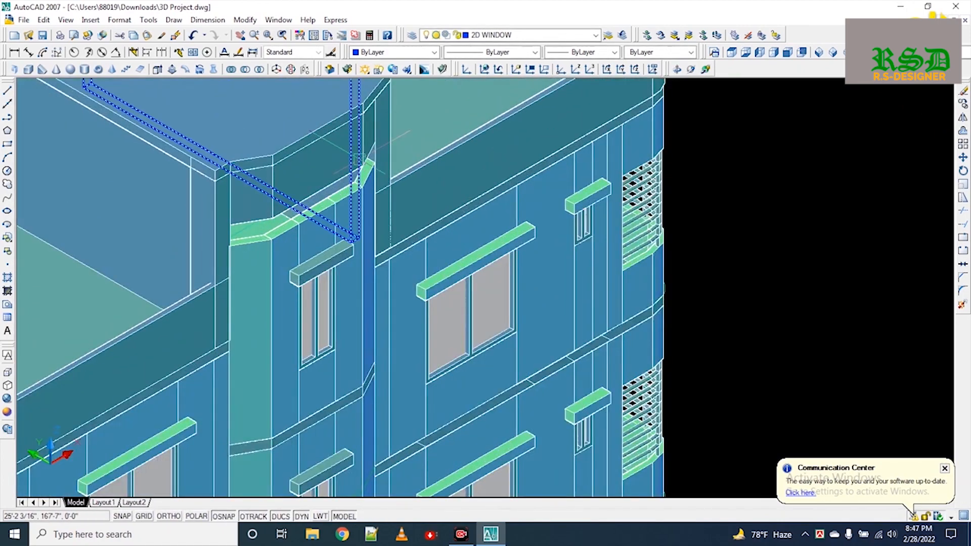
scroll(350, 169, up, 3)
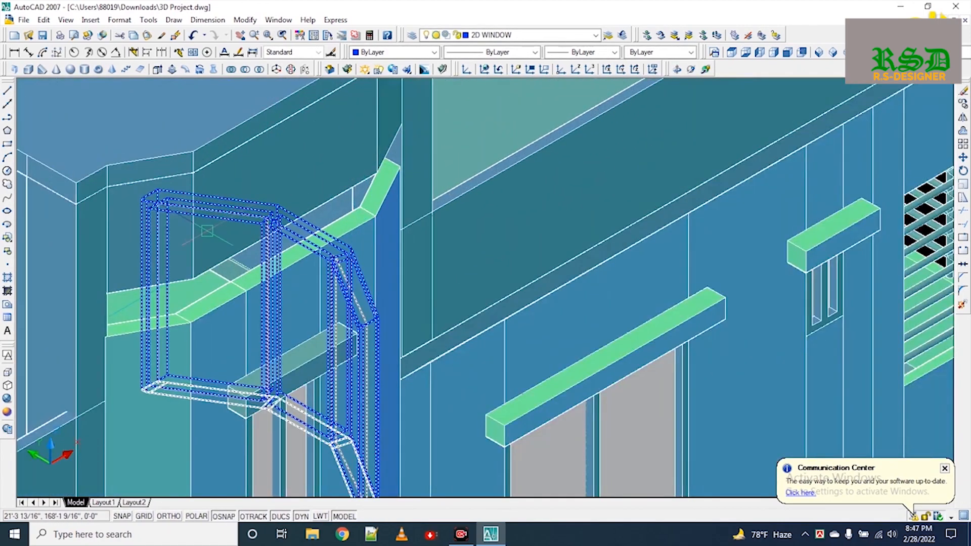
click(195, 253)
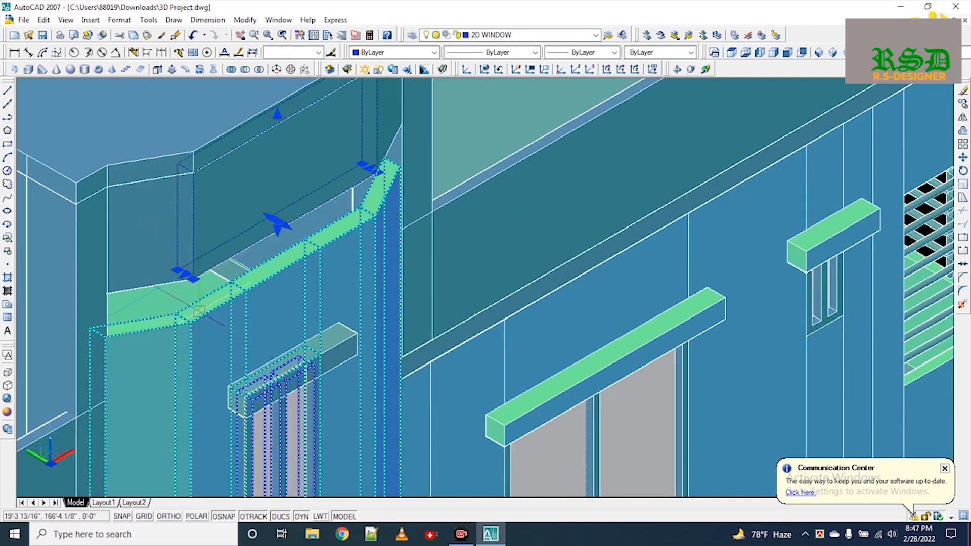
scroll(194, 284, up, 4)
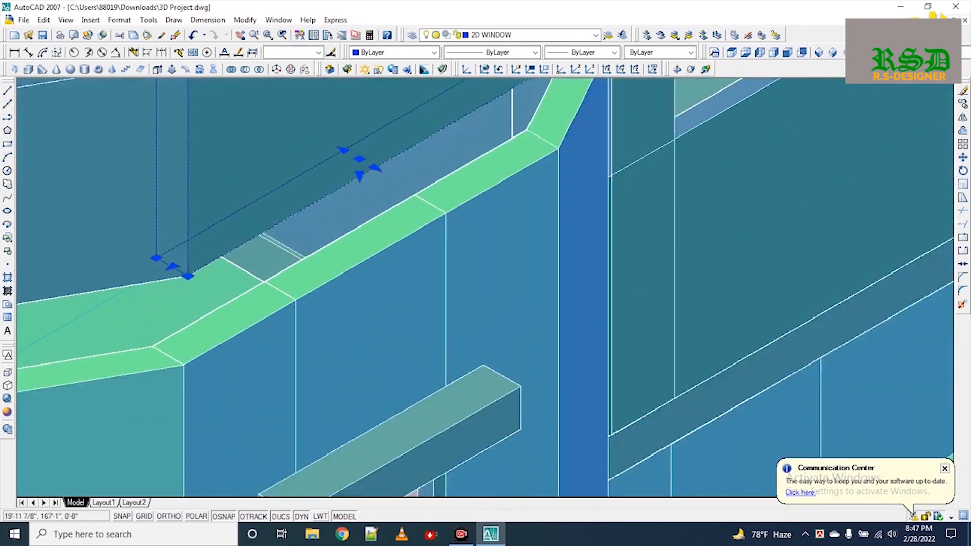
click(187, 276)
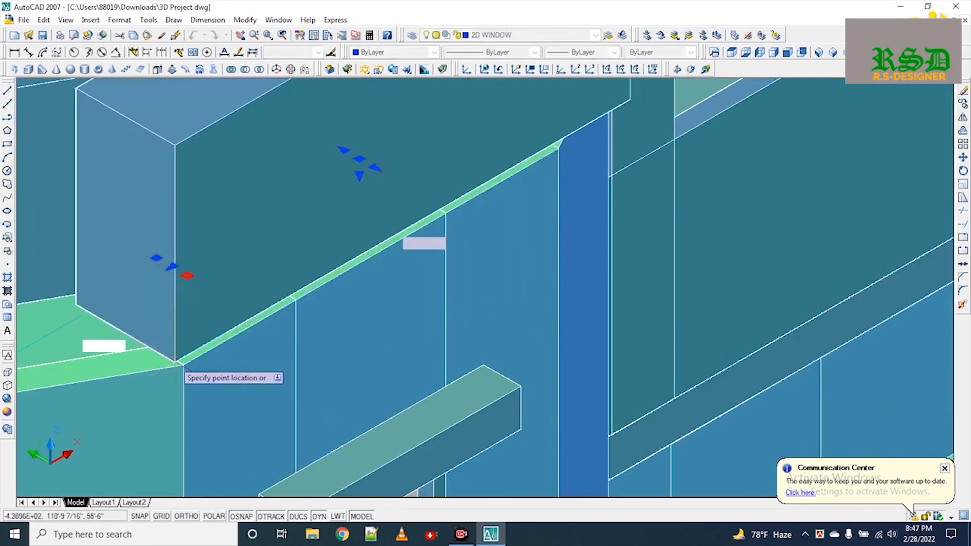
click(181, 363)
scroll(329, 321, down, 3)
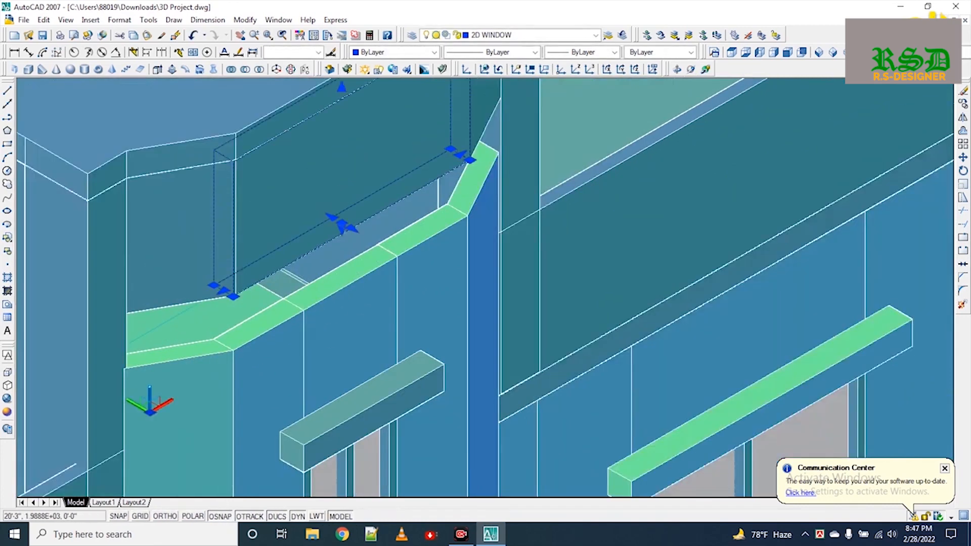
key(Escape)
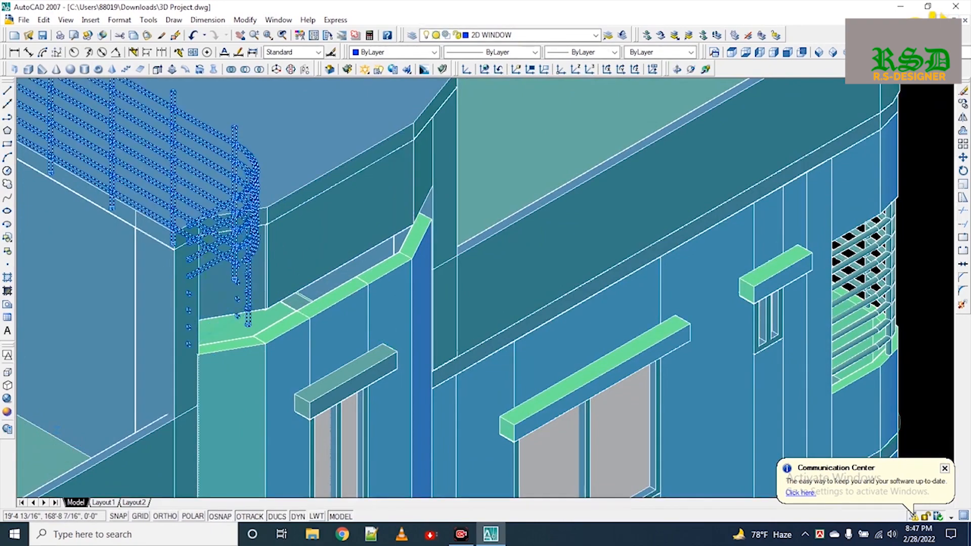
Step: Try to stretch the angled side wall of the rooftop bay from its lower corner to the outer edge of the bay below
scroll(209, 292, up, 3)
scroll(209, 291, up, 3)
click(212, 282)
scroll(202, 324, down, 4)
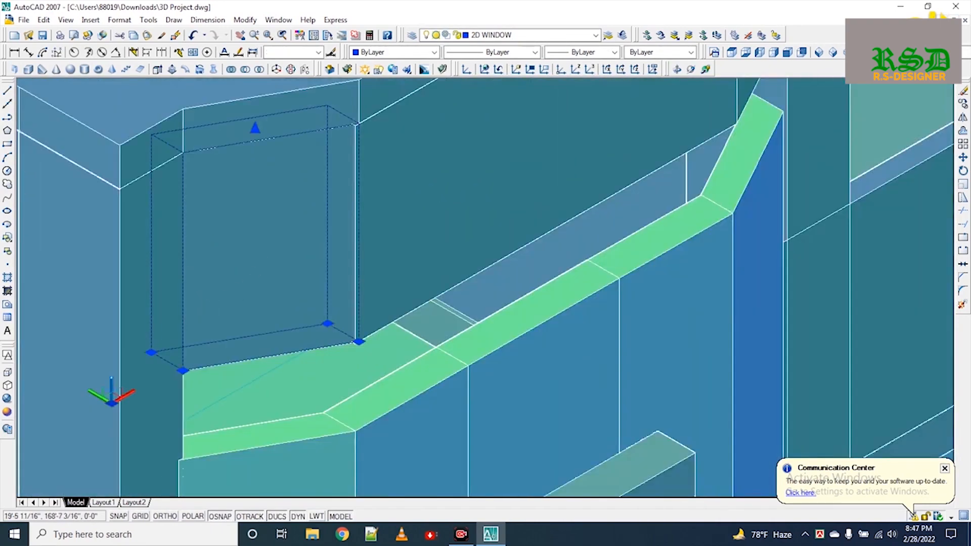
click(194, 346)
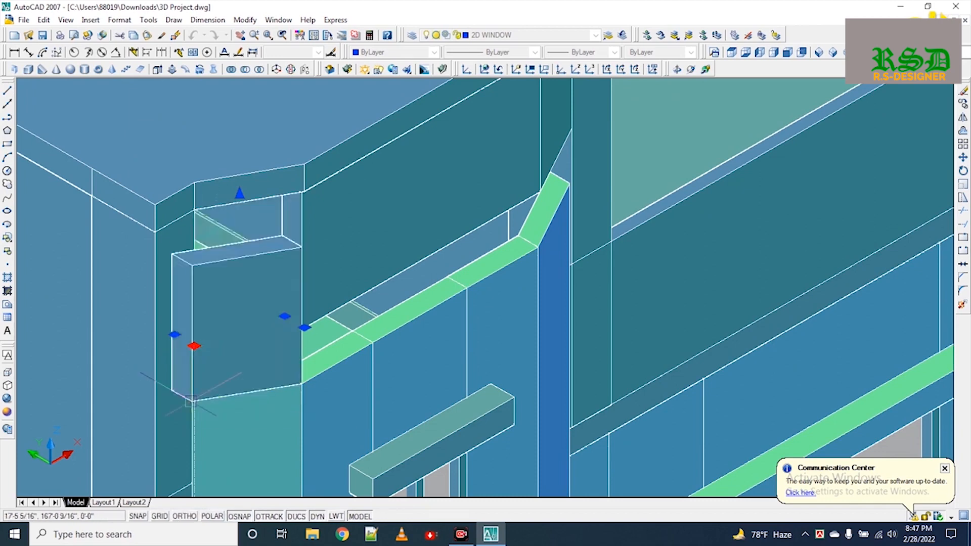
click(193, 404)
key(Escape)
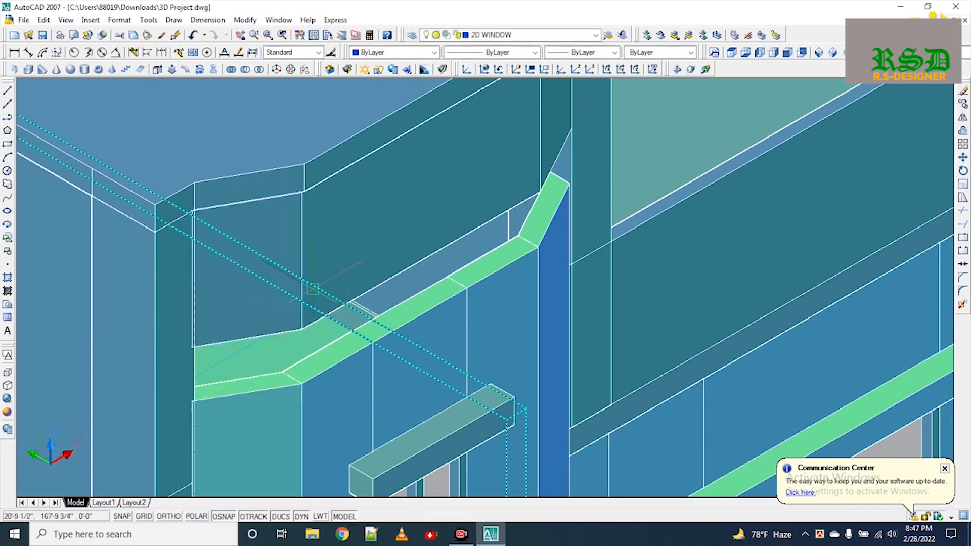
Step: Try to shift the far end of the rooftop bay's long front wall to the opposite outer corner of the bay below
scroll(304, 324, down, 3)
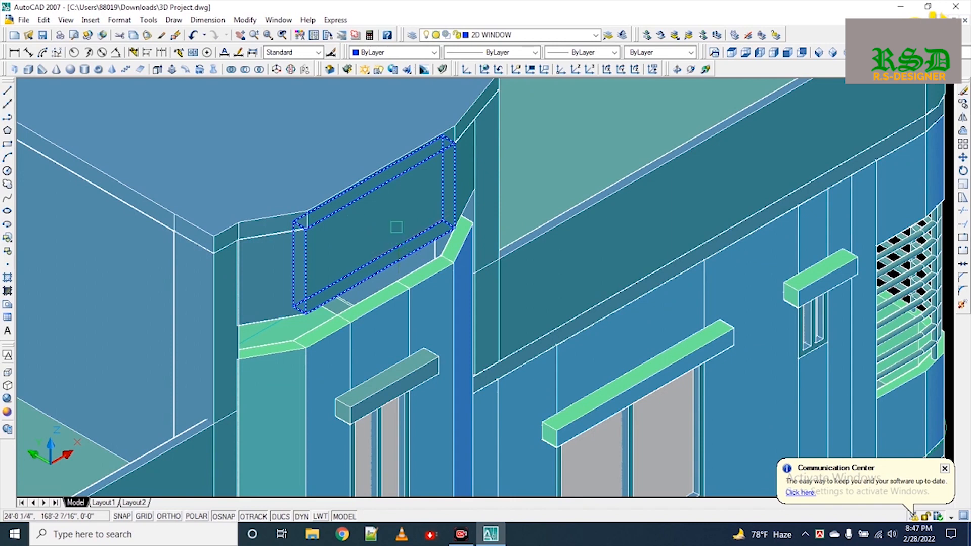
click(397, 213)
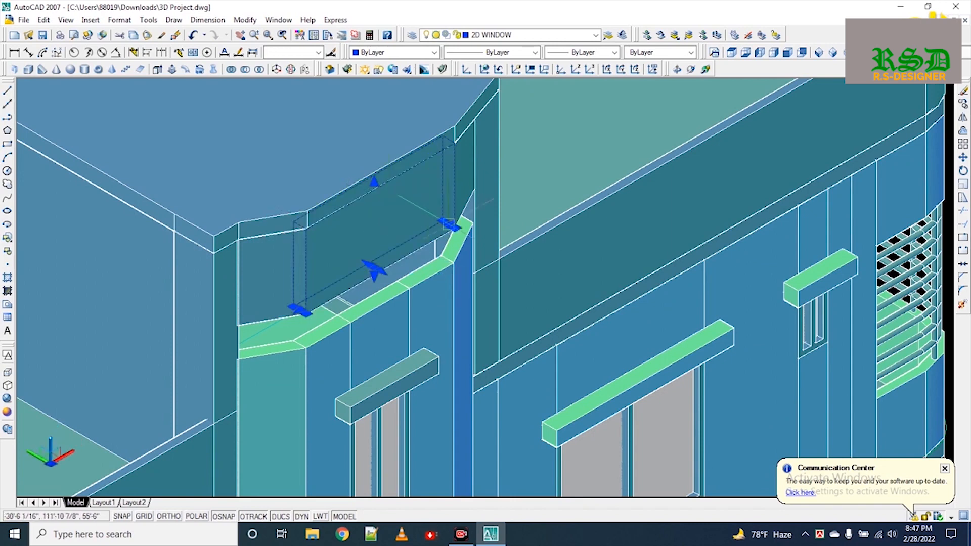
scroll(454, 225, up, 6)
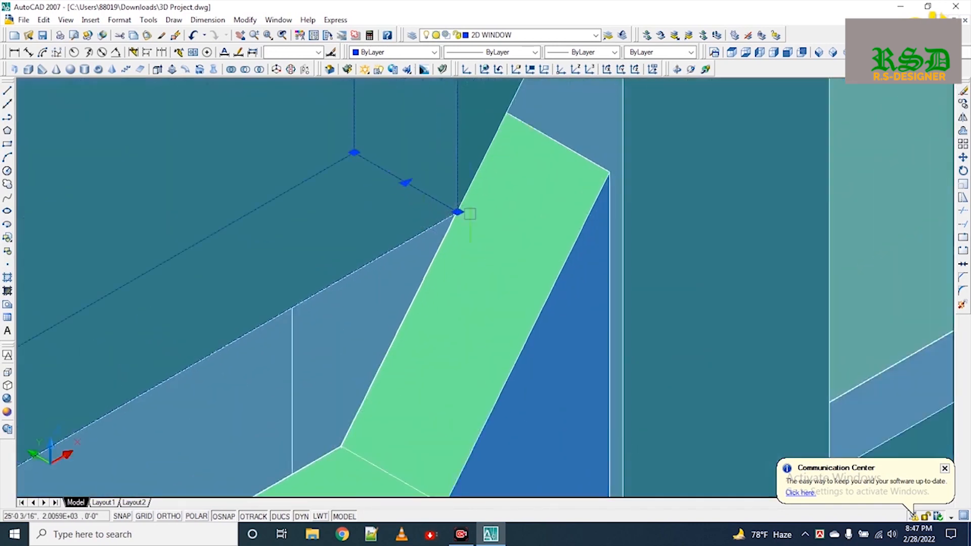
click(405, 182)
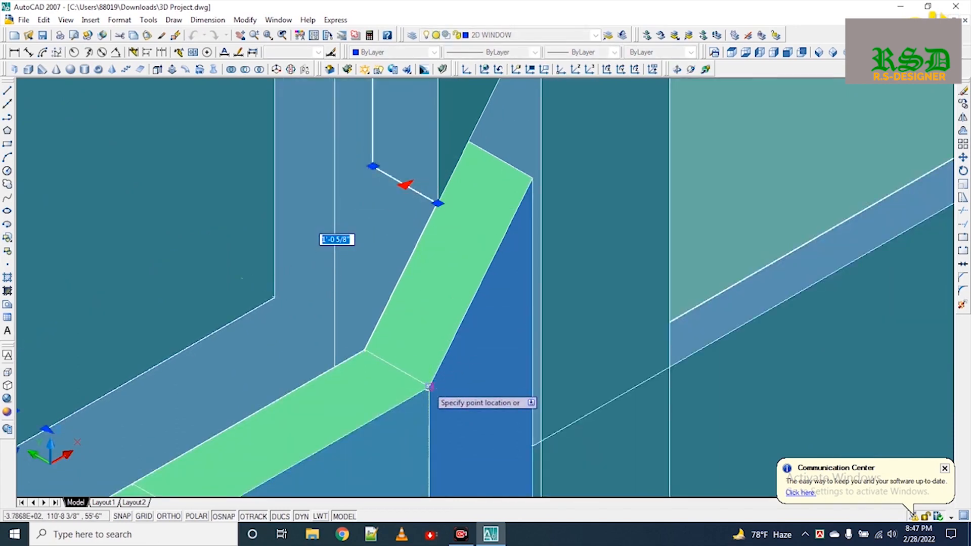
click(428, 387)
scroll(429, 384, down, 4)
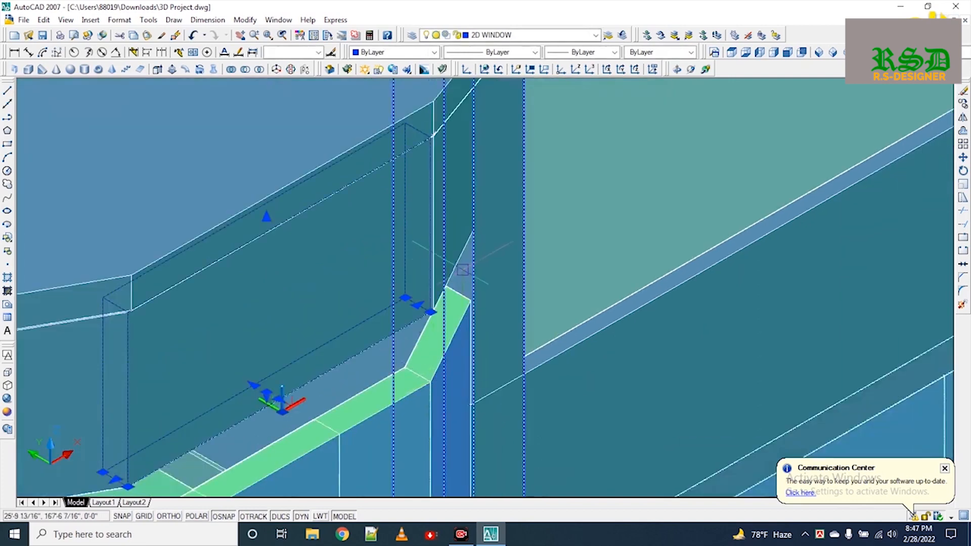
scroll(455, 217, up, 3)
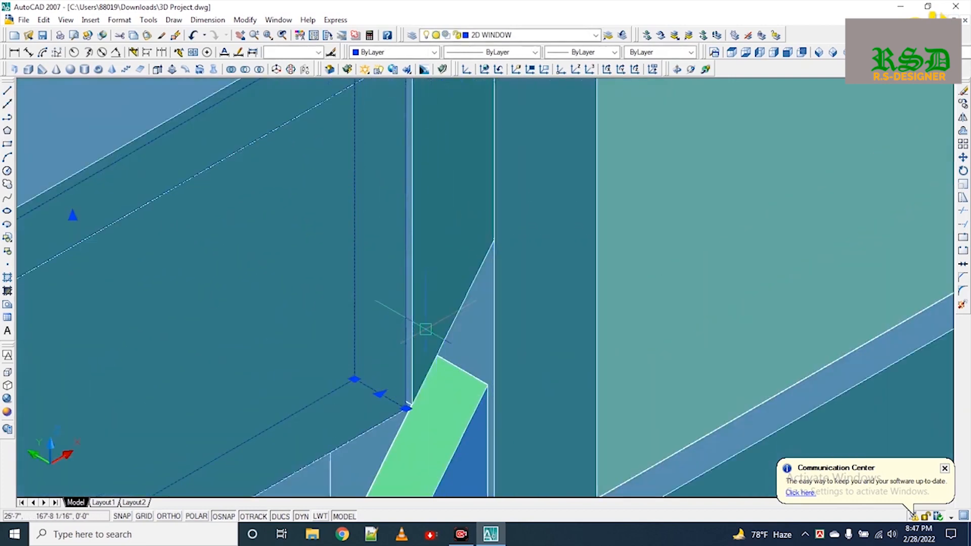
scroll(415, 356, down, 4)
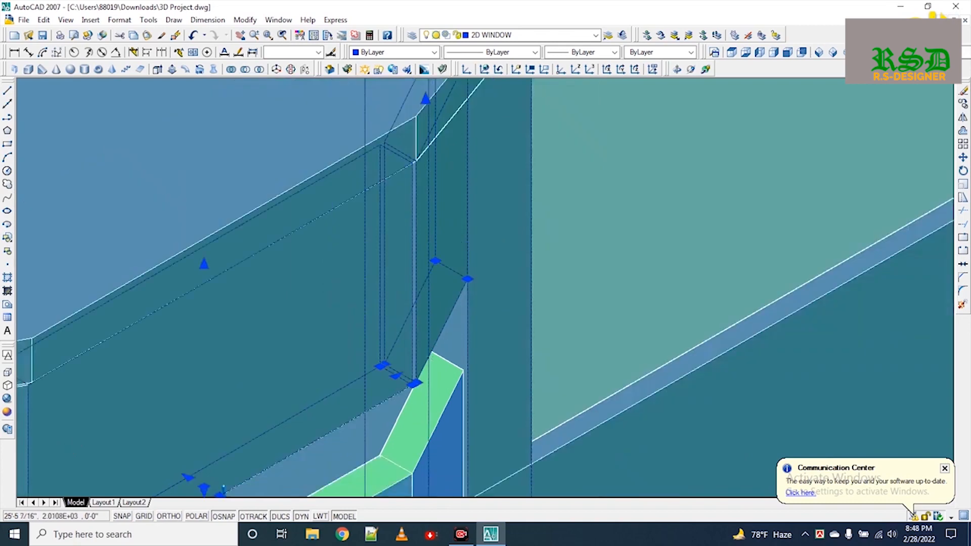
key(Escape)
Step: Delete the rooftop bay's front walls under the roof slab together with the top-floor stair bay block below them
click(436, 383)
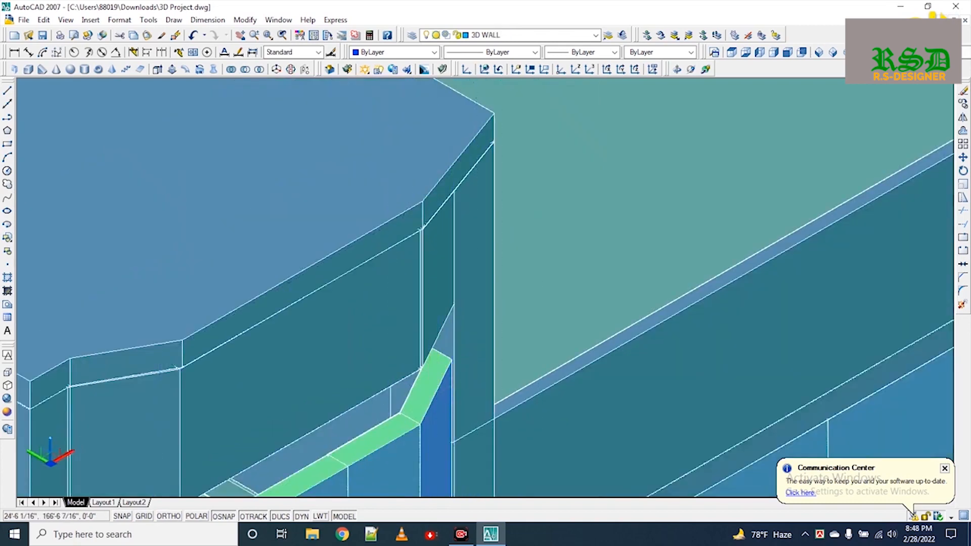
click(407, 430)
click(431, 388)
middle_drag(425, 319, 439, 241)
scroll(438, 242, down, 4)
middle_drag(406, 314, 404, 230)
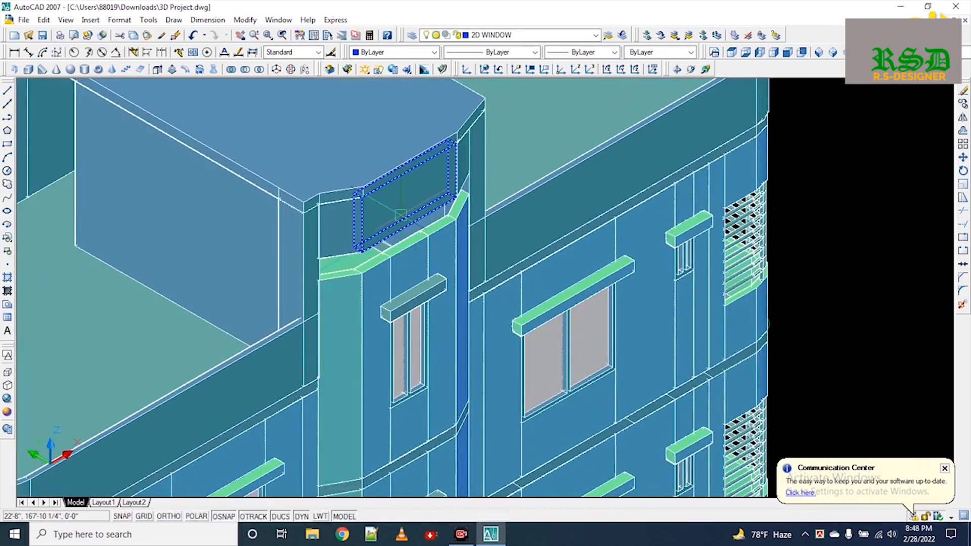
click(381, 272)
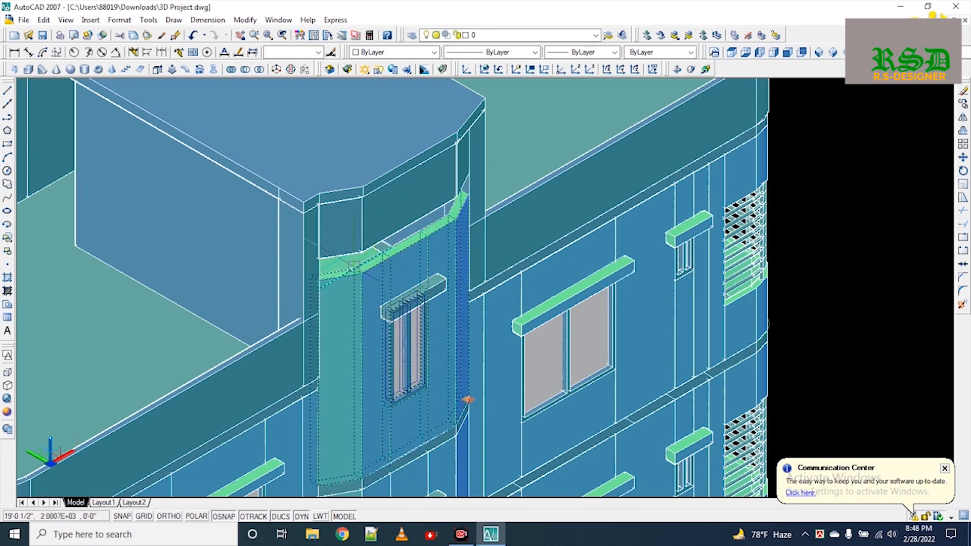
scroll(377, 212, up, 1)
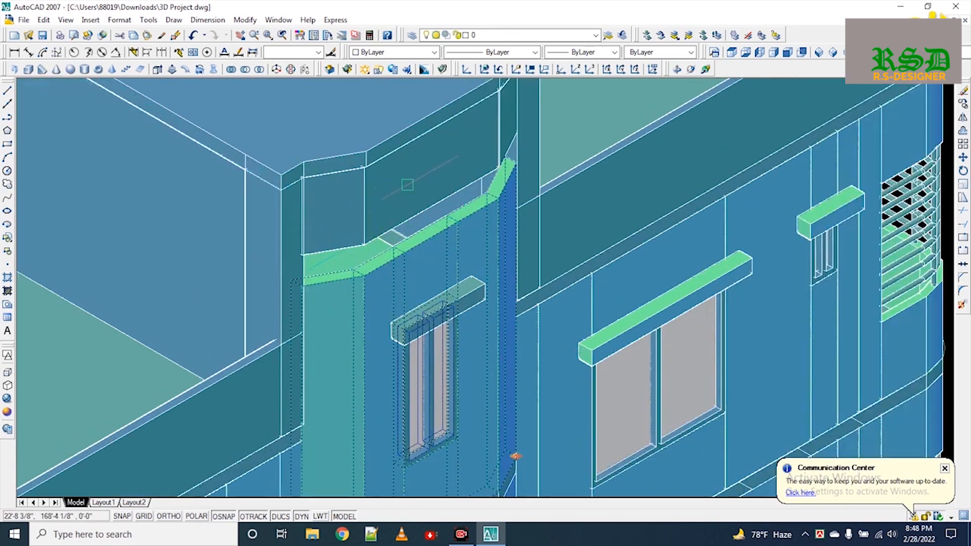
click(374, 223)
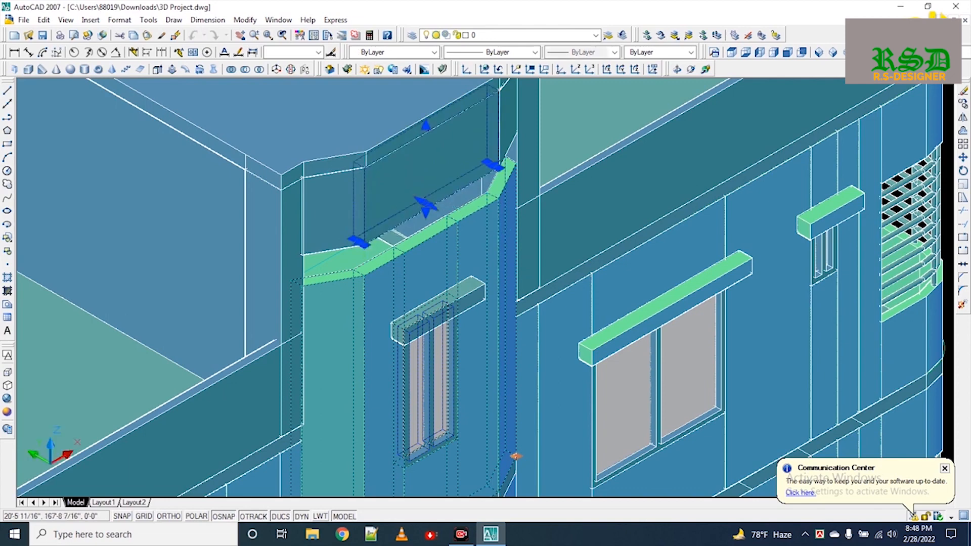
key(Delete)
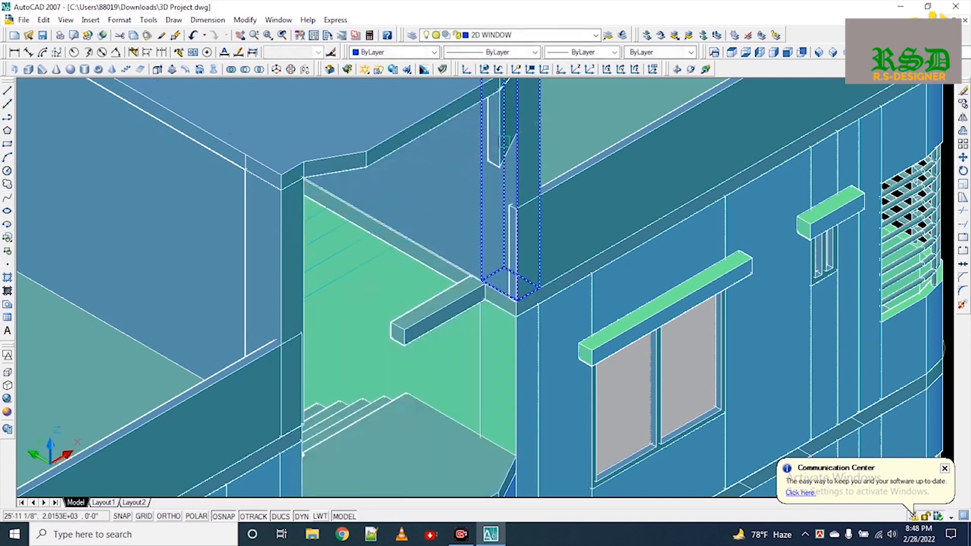
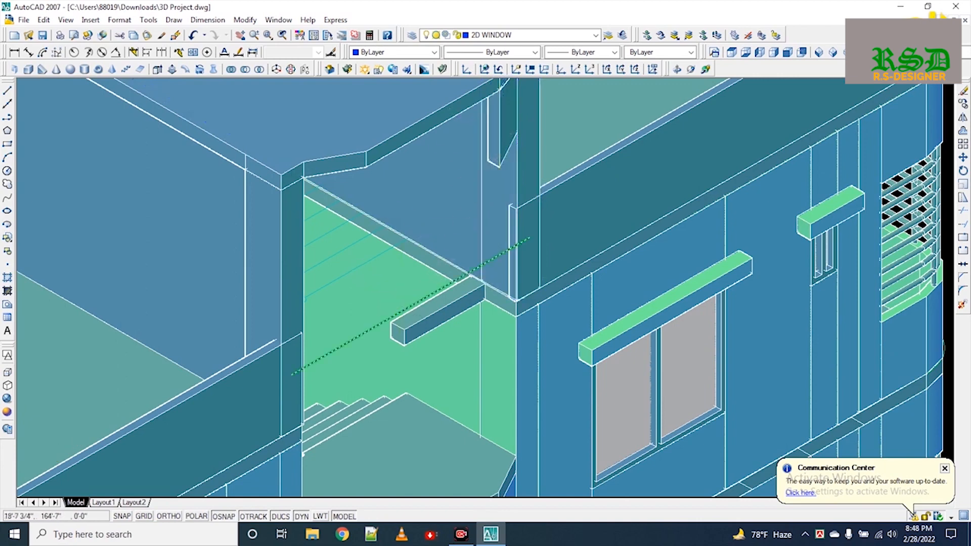
Step: Restore the deleted top-floor stair bay block beneath the roof slab
scroll(406, 282, down, 4)
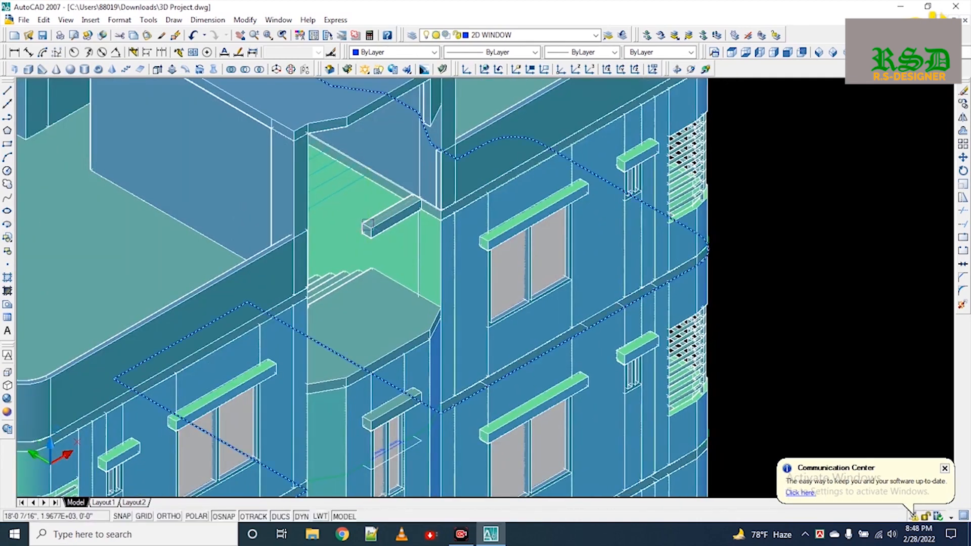
scroll(367, 224, up, 3)
key(ctrl+z)
key(ctrl+z)
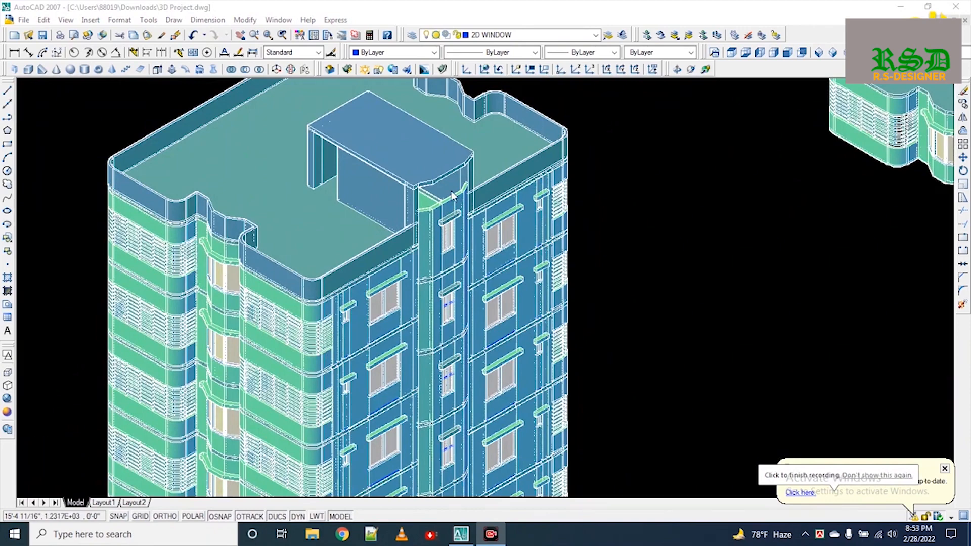
Step: Measure the distance from the top edge of the stair bay to the opening's upper area below the roof slab
scroll(452, 195, up, 2)
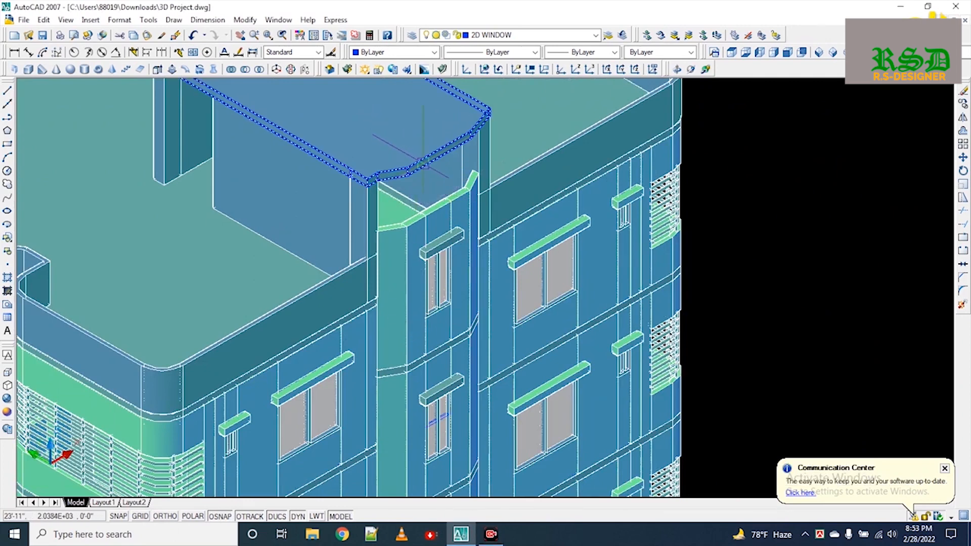
scroll(429, 186, up, 3)
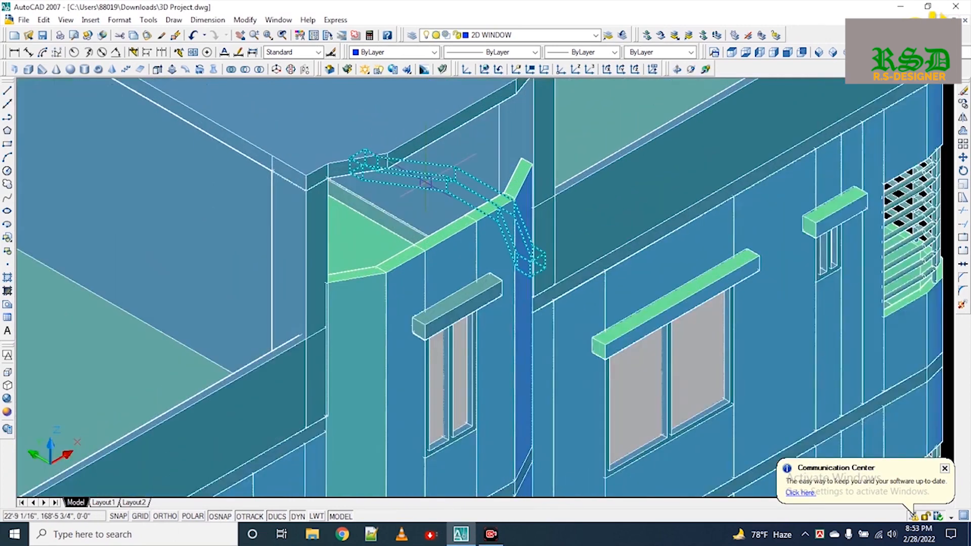
text(da)
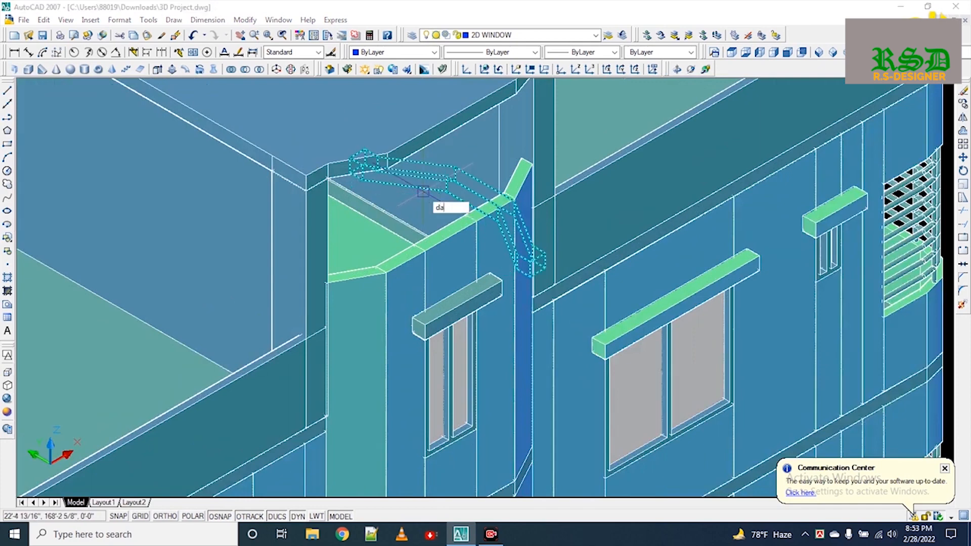
key(BackSpace)
text(i)
key(Return)
click(425, 251)
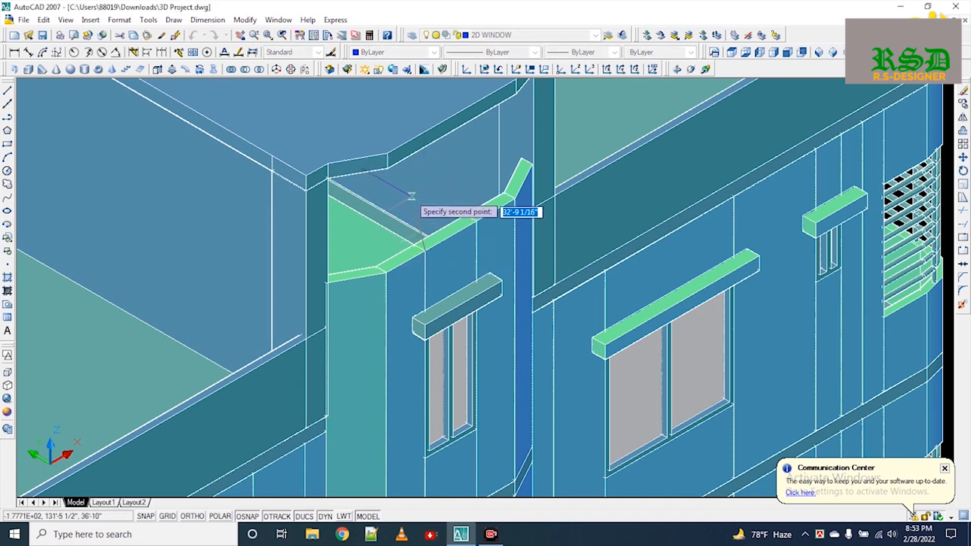
click(410, 196)
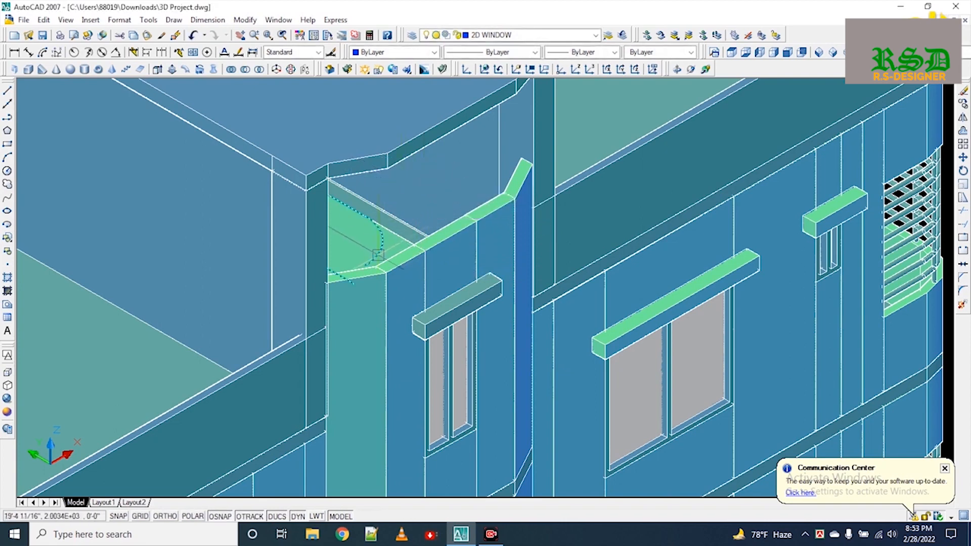
Step: Measure the vertical distance from the stair bay's outer top corner to the matching corner on the roof slab's underside
key(Return)
click(385, 272)
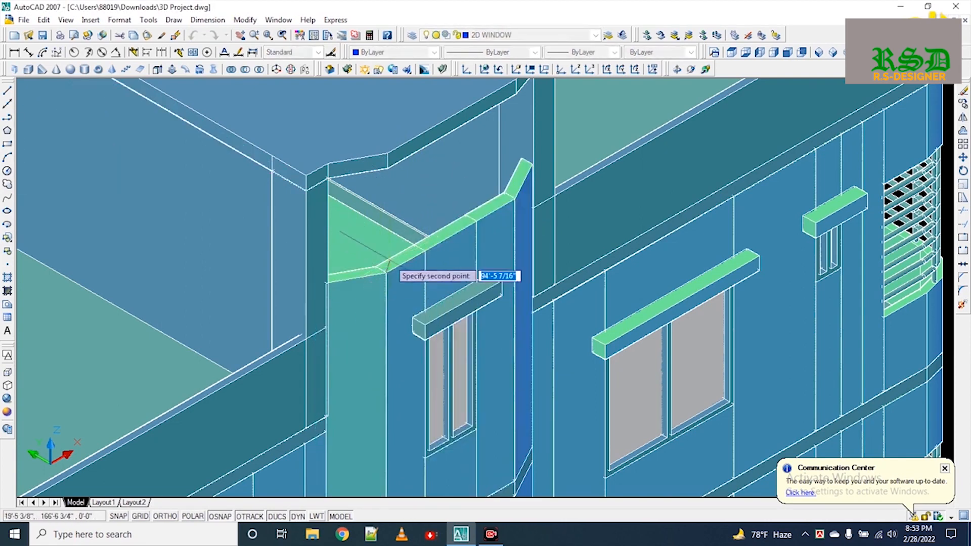
click(385, 170)
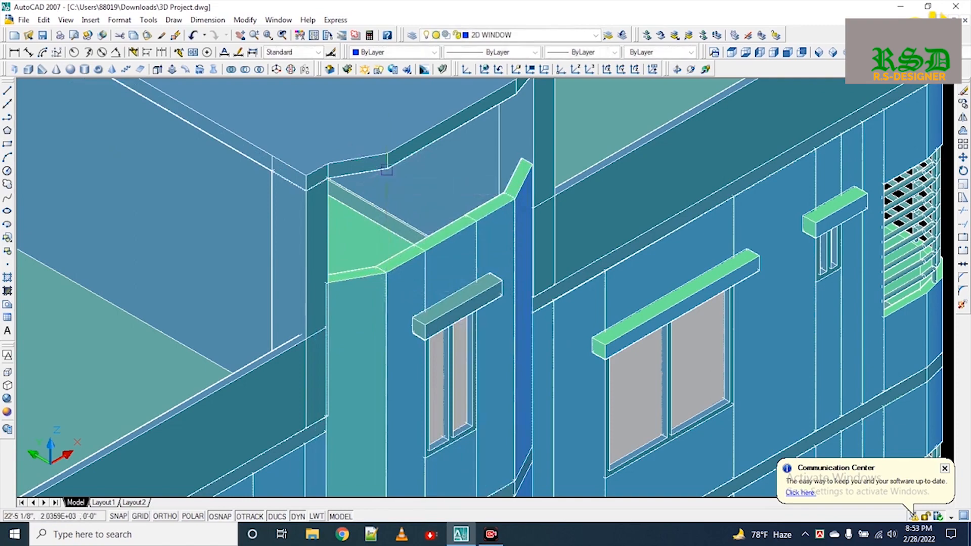
scroll(382, 213, down, 4)
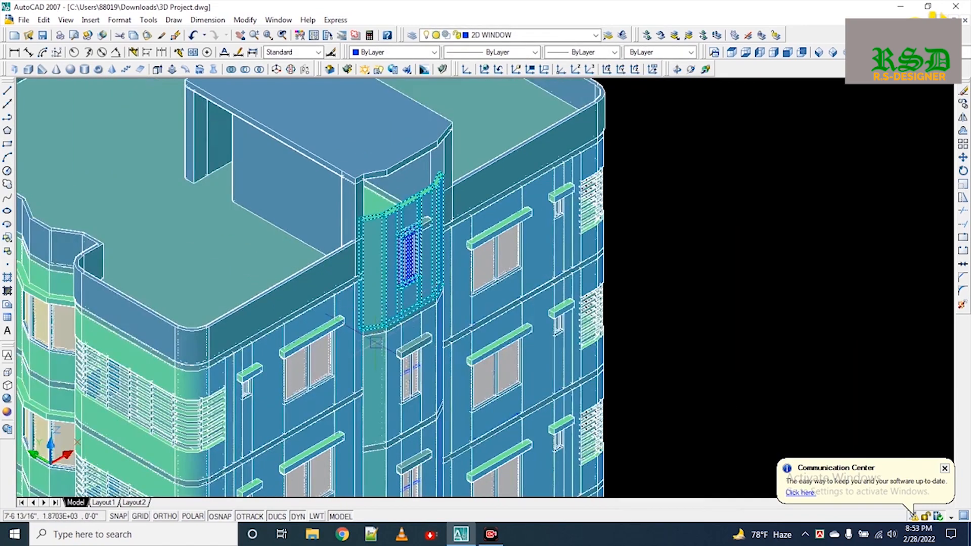
scroll(520, 138, up, 5)
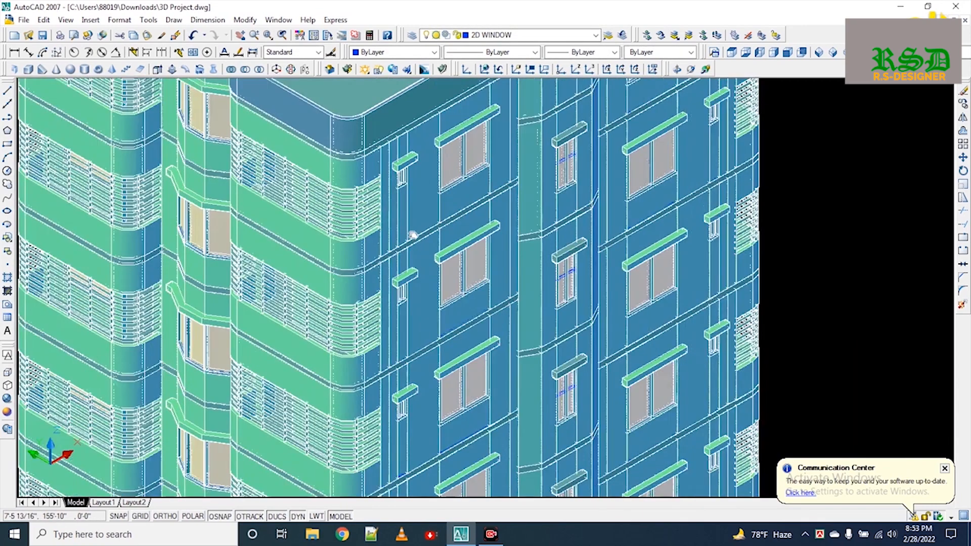
Step: Check the height of the front bay wall on the separate stair room model in its properties
middle_drag(396, 253, 407, 249)
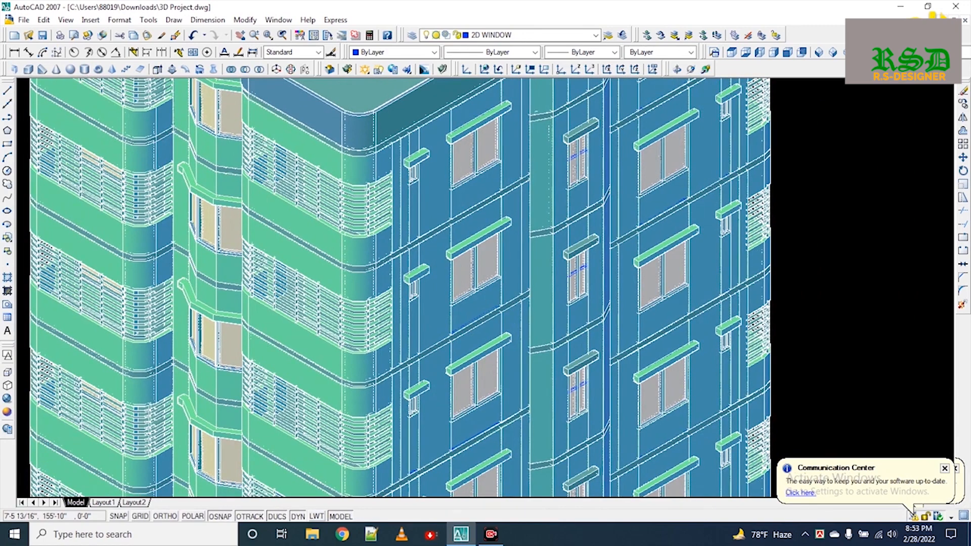
scroll(405, 250, down, 2)
middle_drag(296, 316, 293, 188)
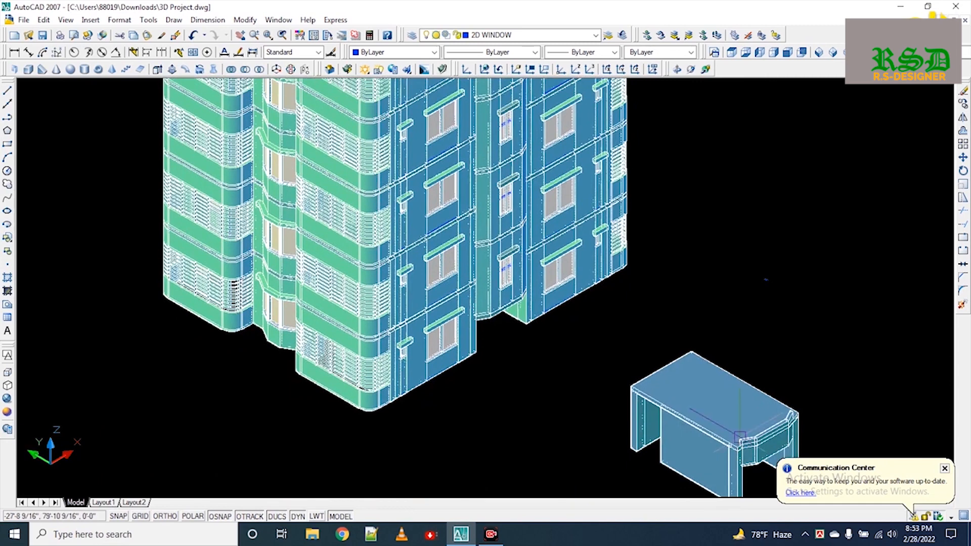
middle_drag(610, 354, 415, 252)
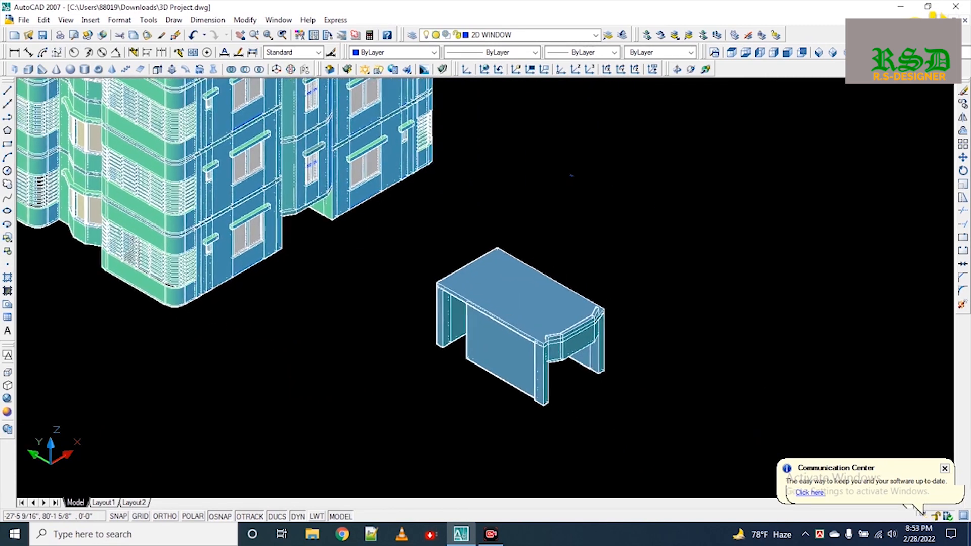
scroll(583, 337, up, 4)
click(584, 337)
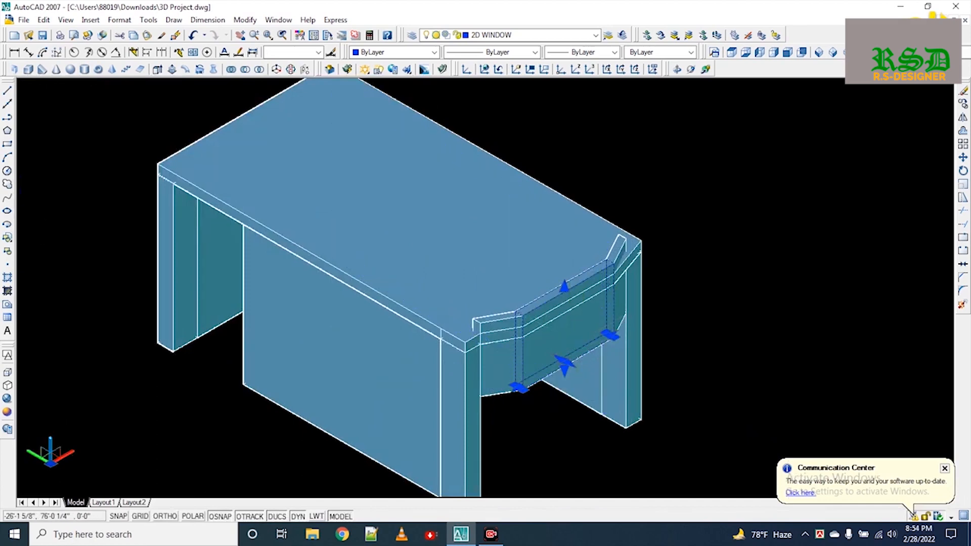
double_click(572, 335)
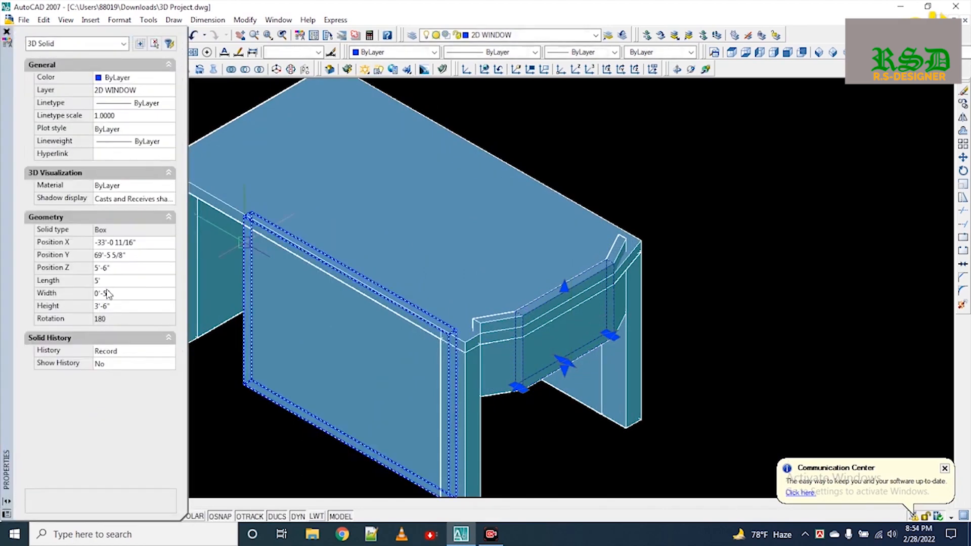
click(118, 306)
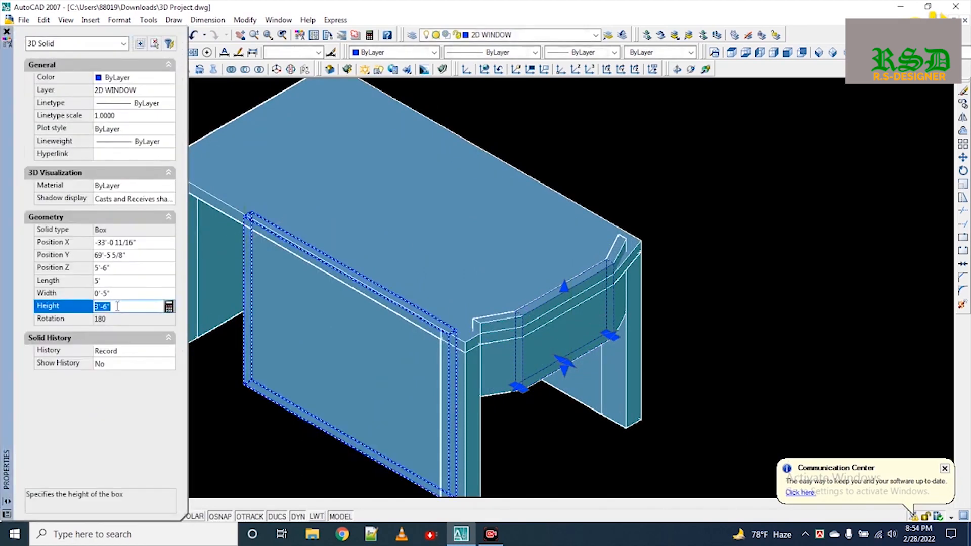
key(Escape)
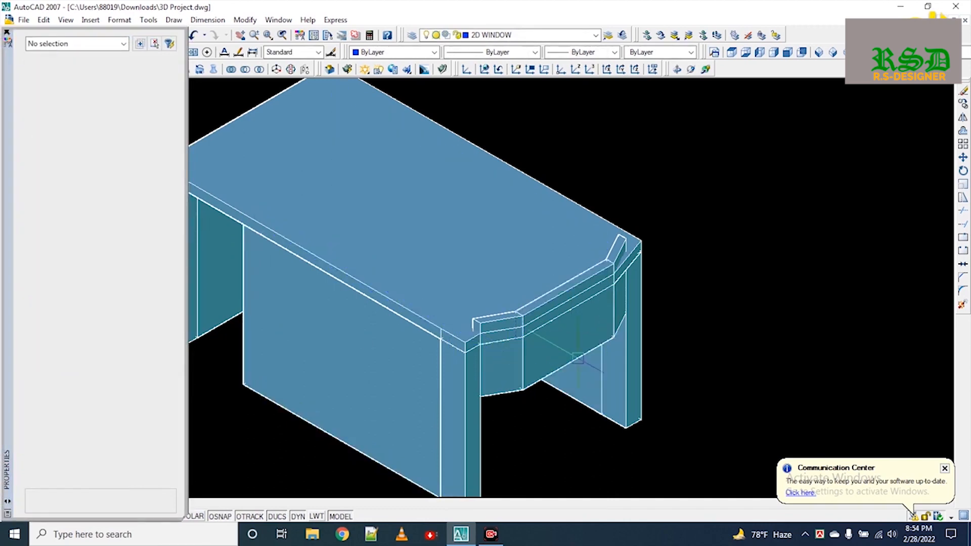
Step: Copy the separate stair room's three bay walls to the building's rooftop stair room, aligning their top corner with the roof slab's underside corner
scroll(620, 300, up, 5)
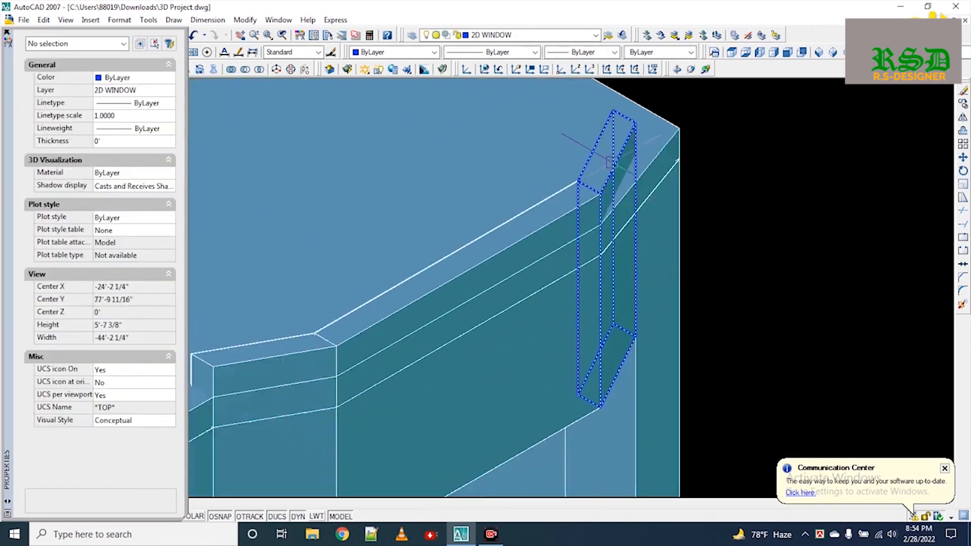
click(600, 162)
click(531, 225)
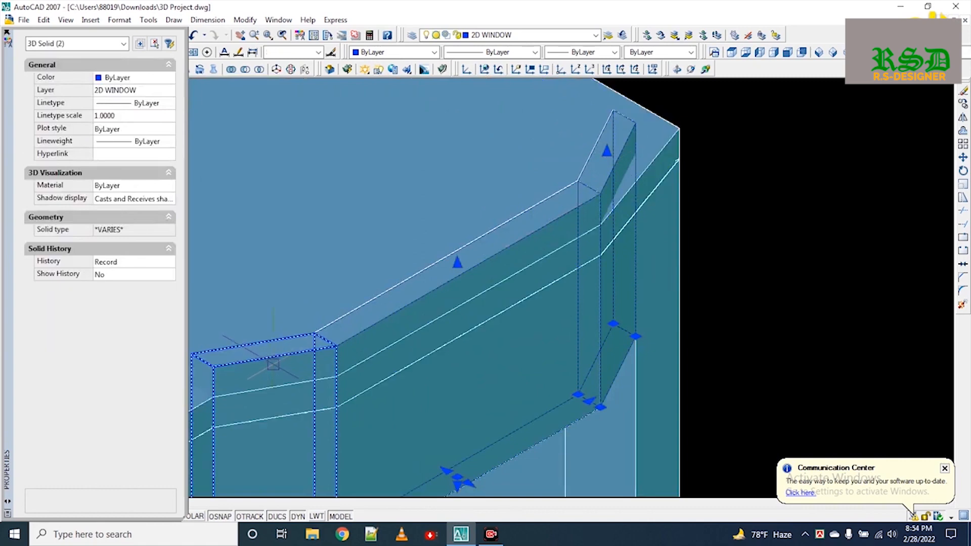
click(296, 358)
text(co)
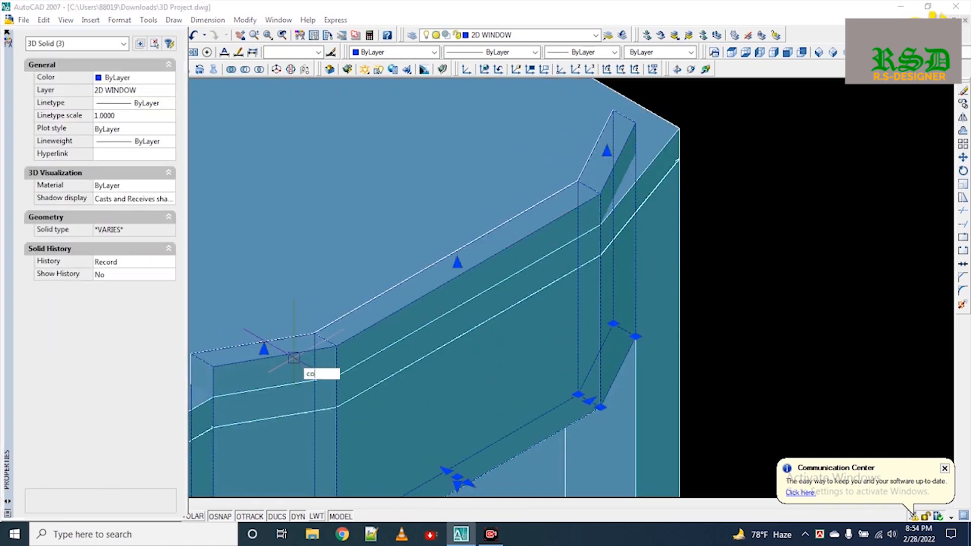
key(Return)
click(213, 367)
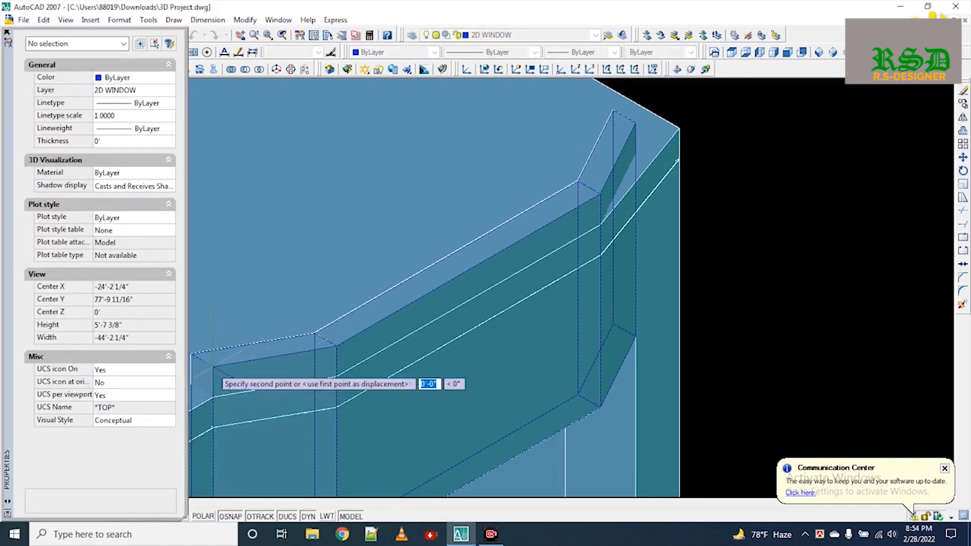
scroll(372, 405, down, 6)
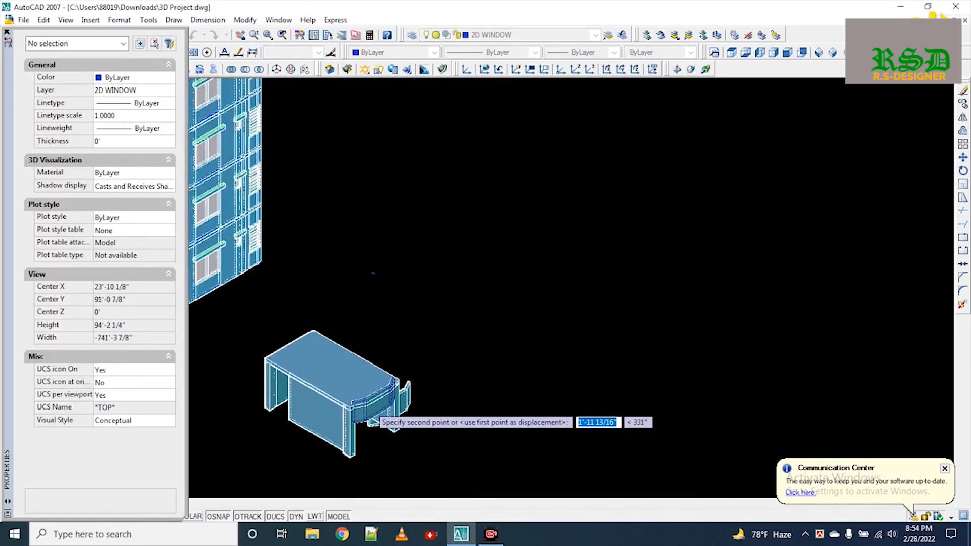
scroll(364, 403, down, 3)
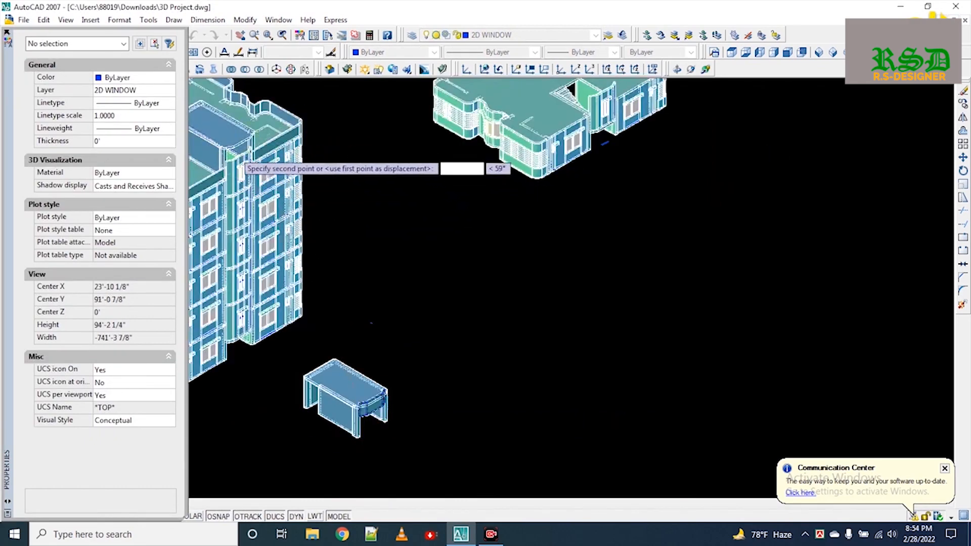
scroll(291, 269, up, 3)
scroll(225, 152, up, 2)
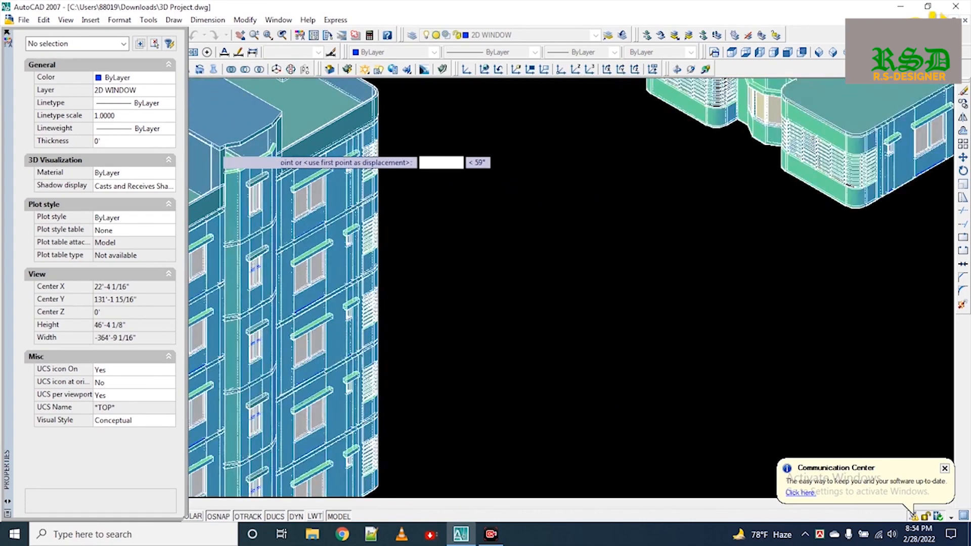
scroll(223, 152, up, 7)
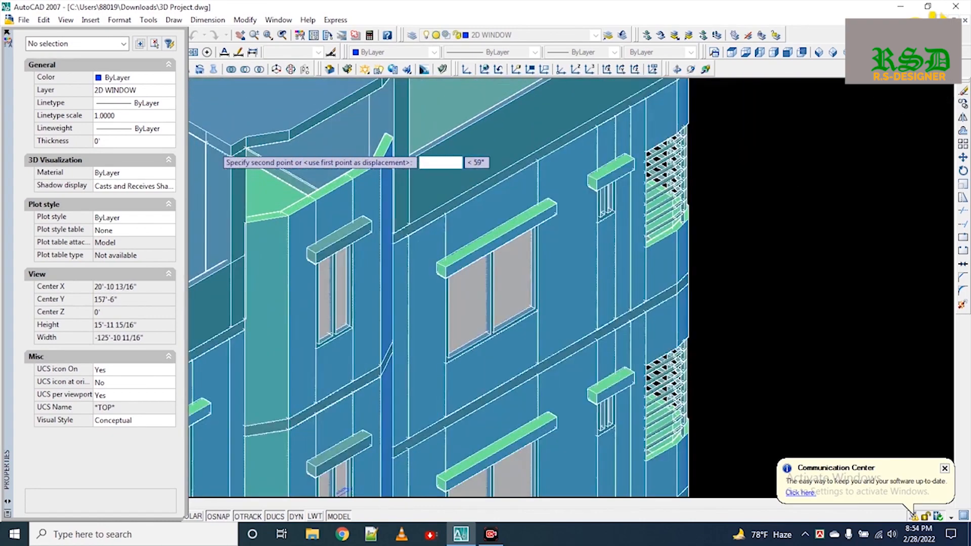
scroll(268, 154, up, 1)
scroll(283, 149, up, 1)
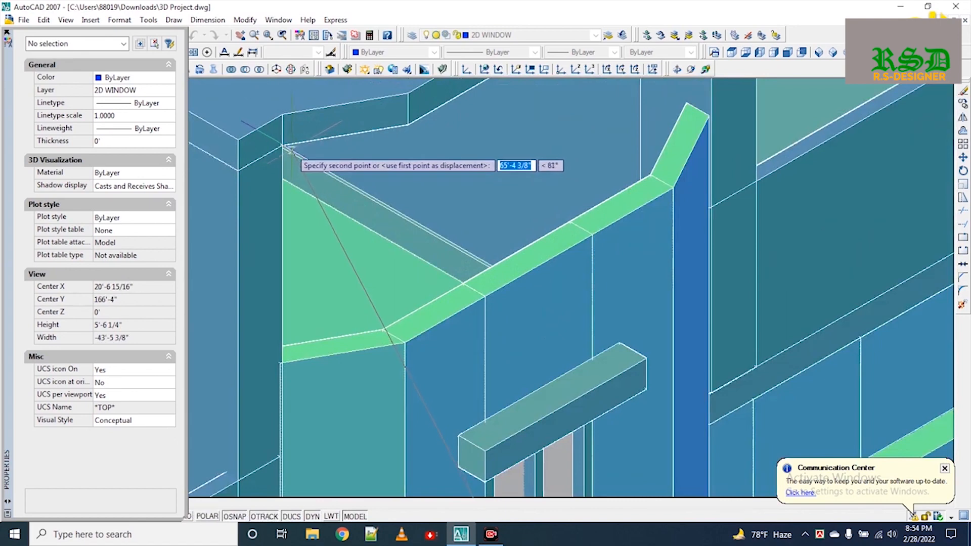
click(284, 145)
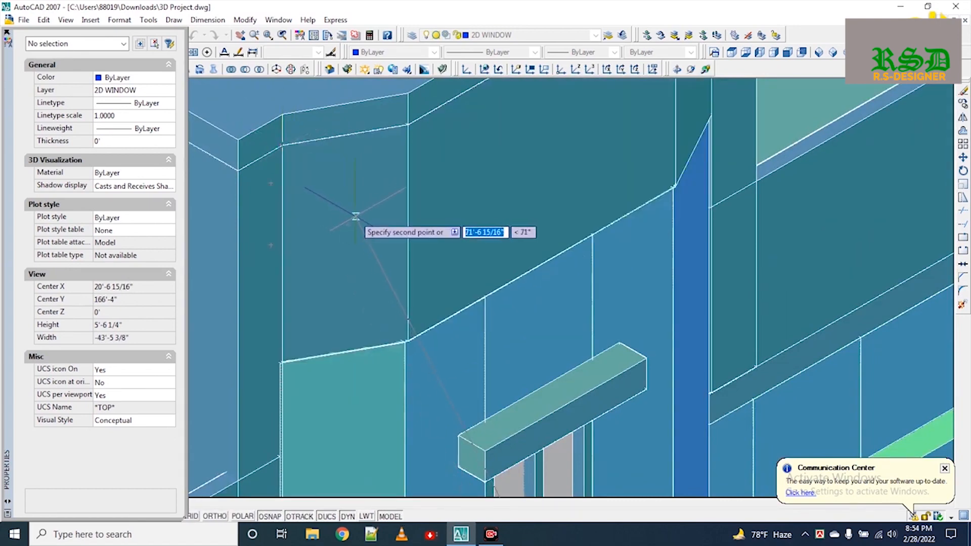
key(Escape)
Step: Match the rooftop stair room's front bay walls and adjoining corner column to the properties of a top-floor window sunshade
scroll(356, 217, down, 8)
scroll(366, 234, up, 4)
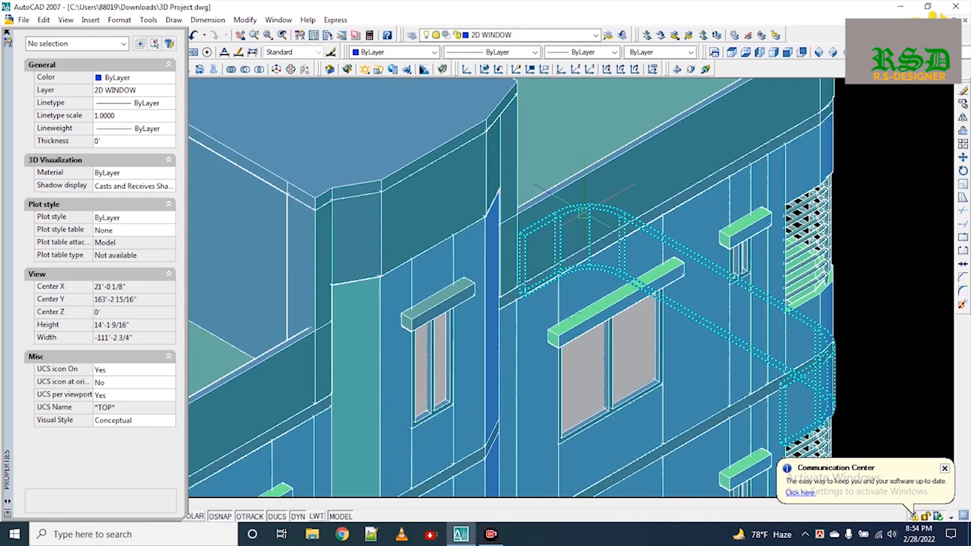
text(m)
key(Return)
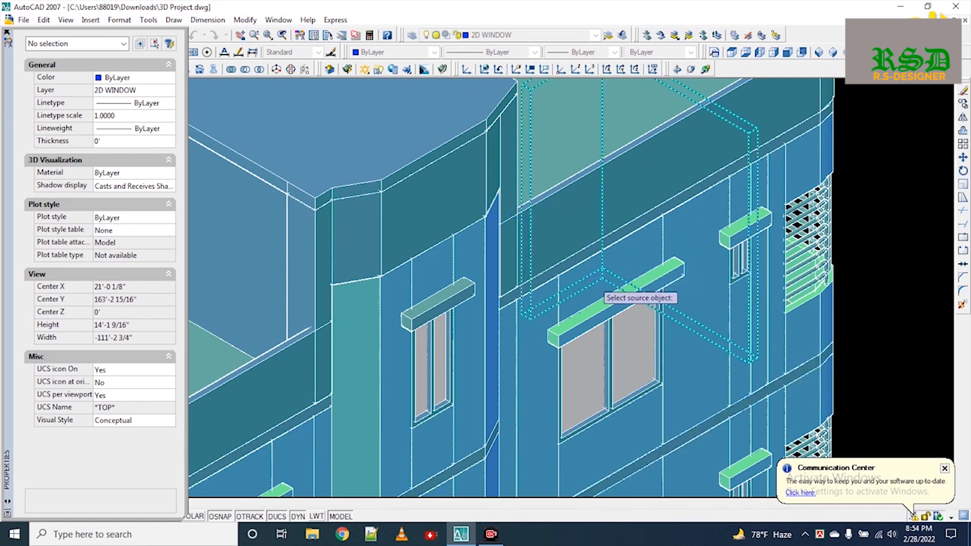
scroll(597, 282, down, 2)
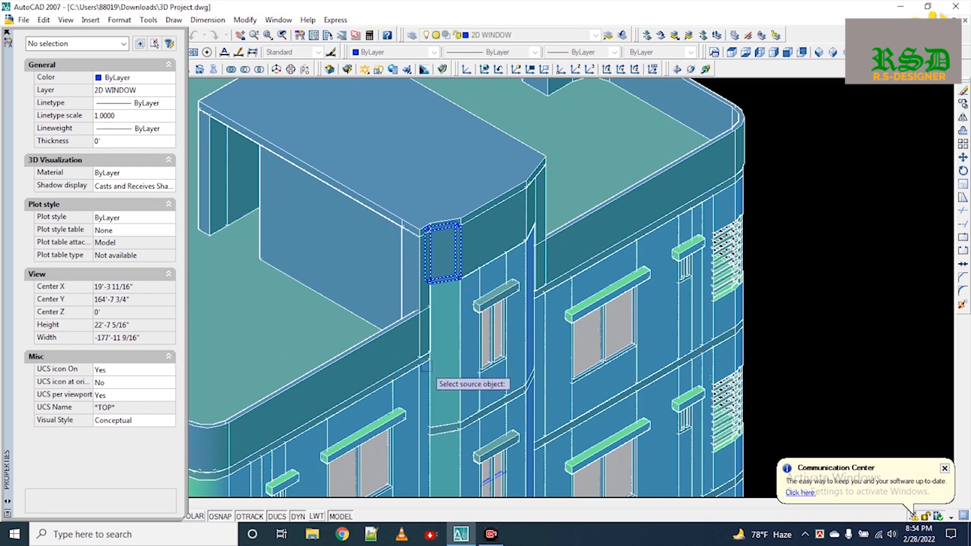
click(381, 428)
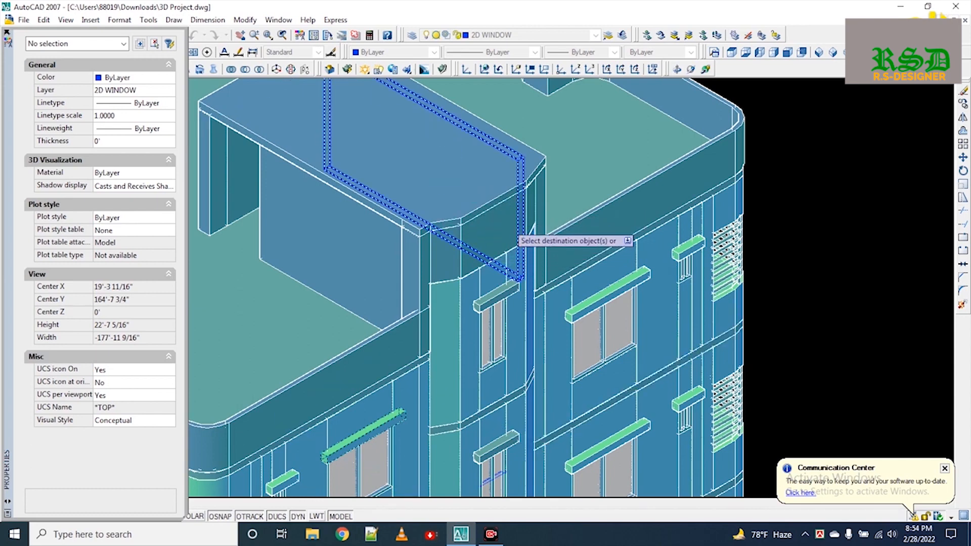
scroll(509, 224, up, 3)
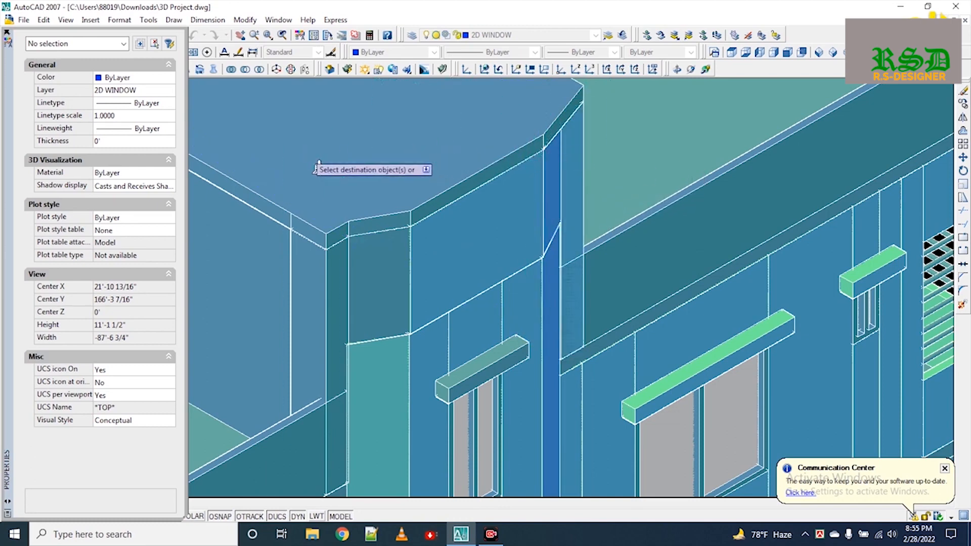
middle_drag(319, 159, 480, 276)
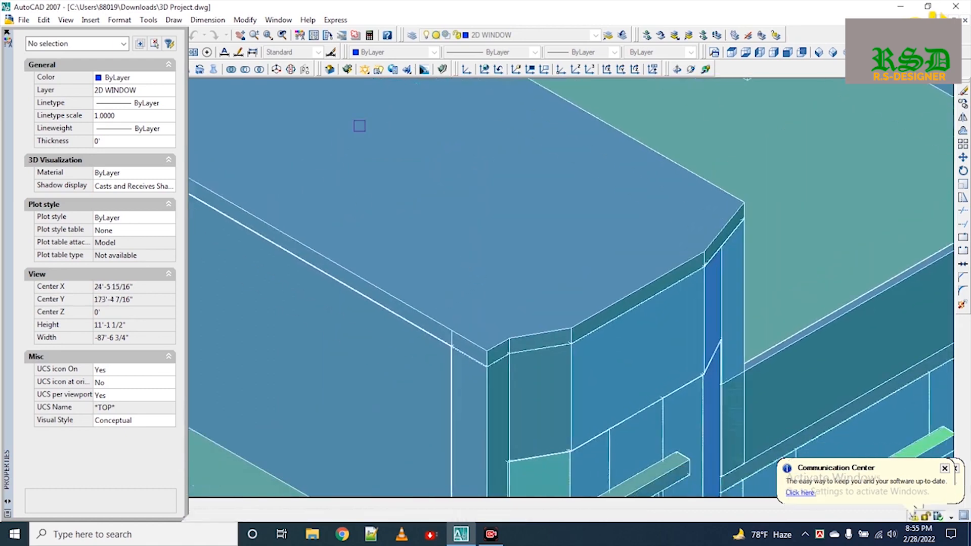
scroll(465, 222, down, 2)
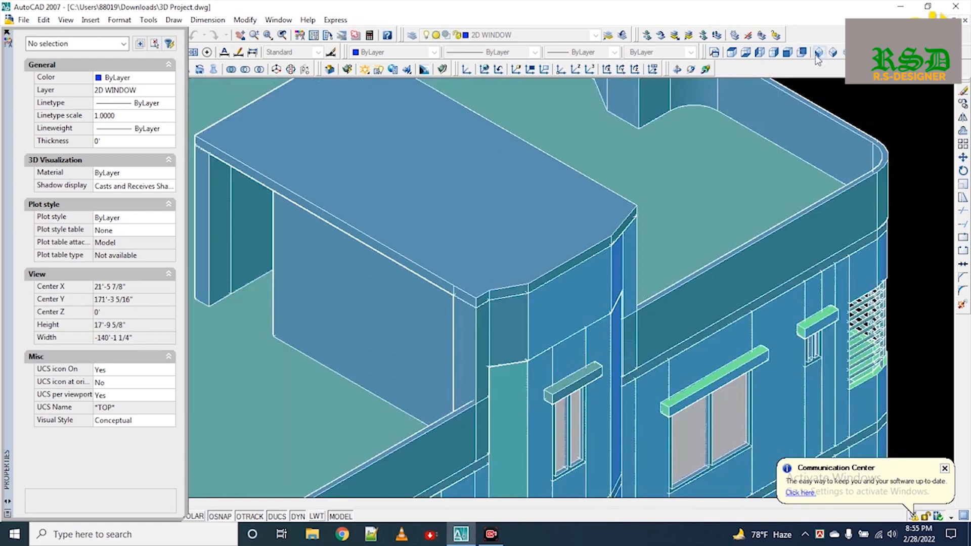
Step: Match the rooftop's parapet walls, floor slab, and stair room roof slab, side wall and rear column to the properties of a top-floor window sunshade
click(818, 54)
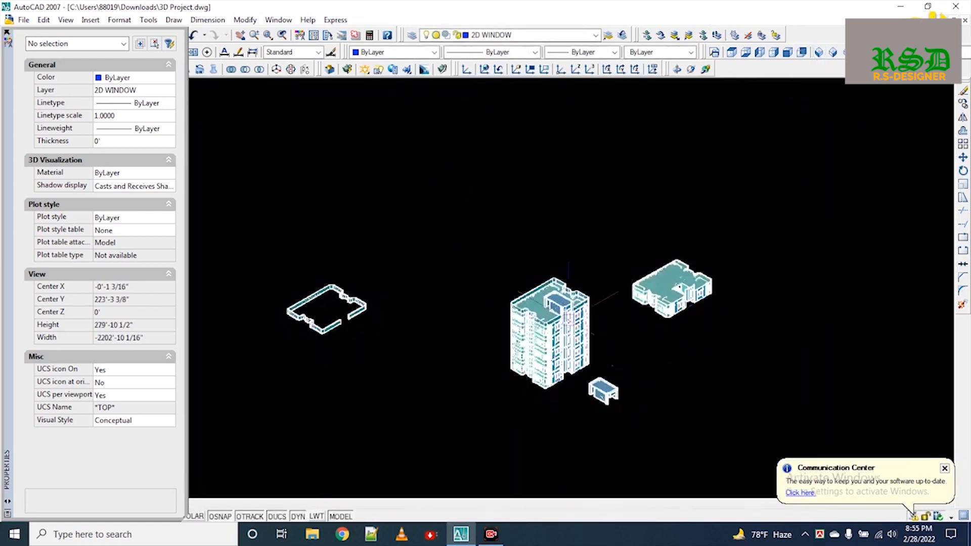
scroll(562, 289, up, 3)
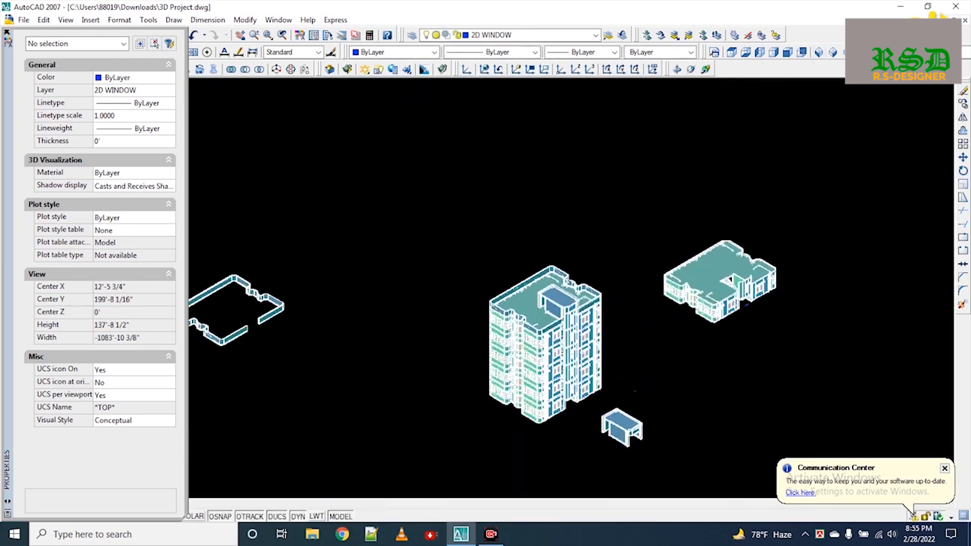
scroll(564, 294, up, 2)
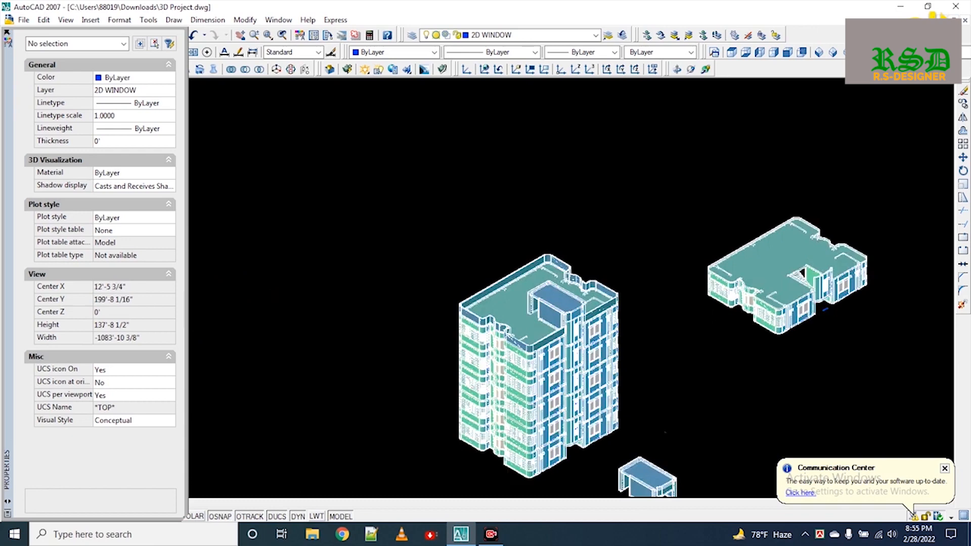
scroll(563, 294, up, 3)
scroll(561, 293, up, 2)
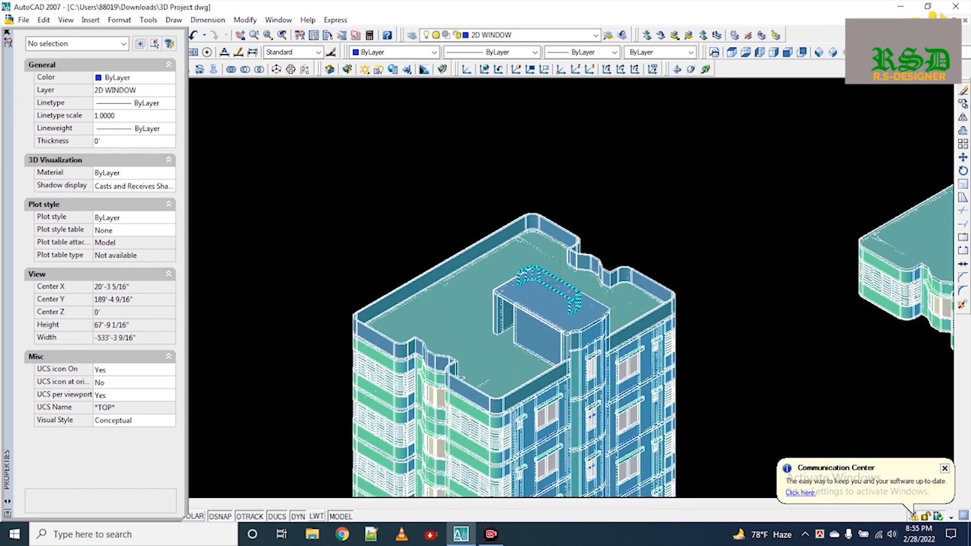
scroll(556, 296, up, 3)
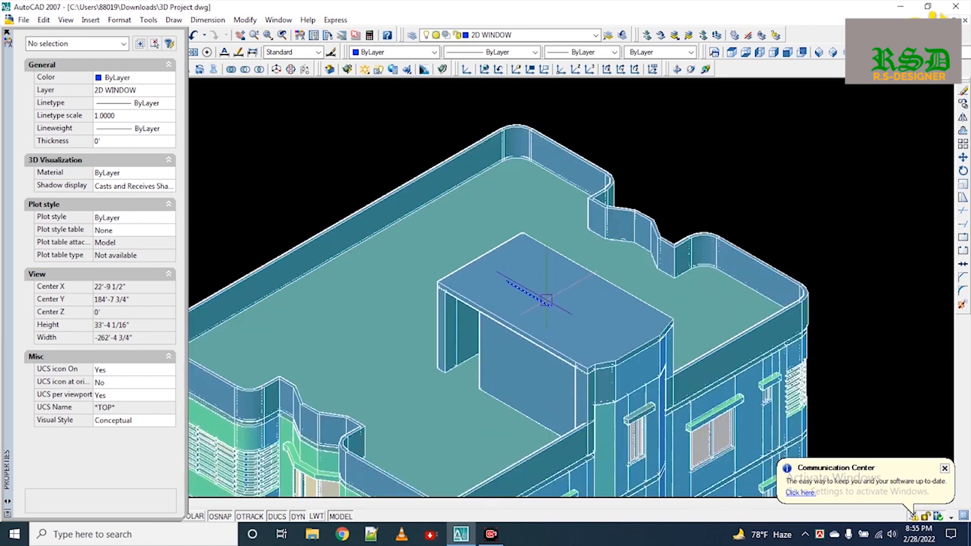
middle_drag(509, 246, 500, 228)
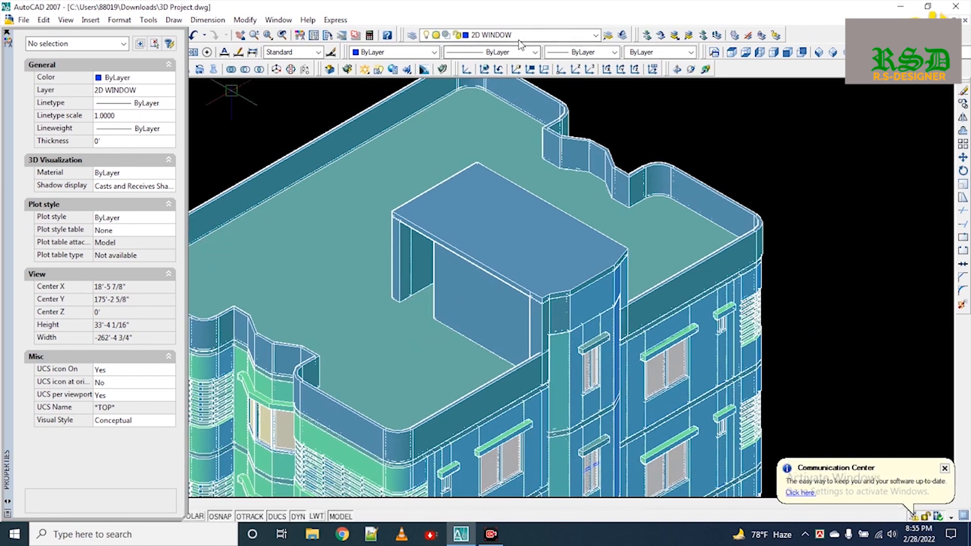
text(ma)
key(Return)
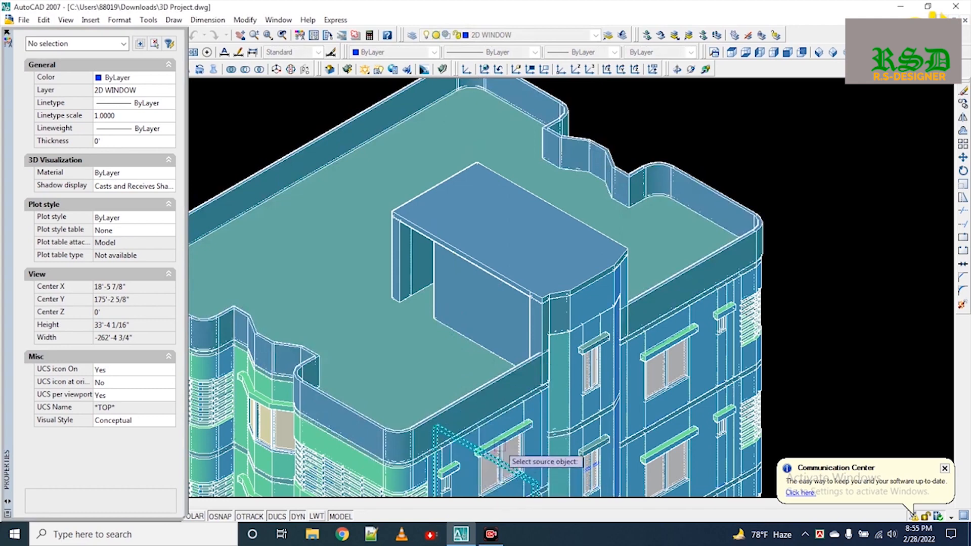
click(521, 428)
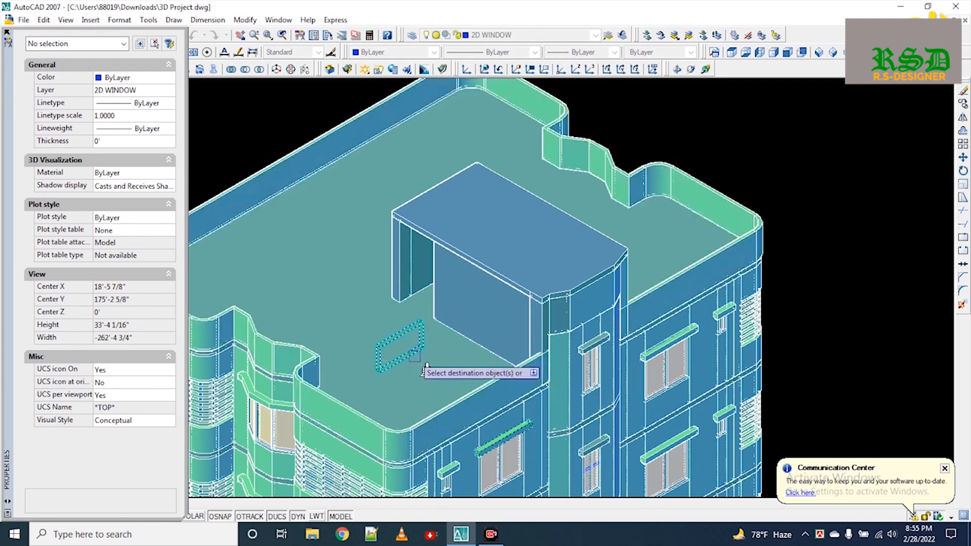
click(326, 227)
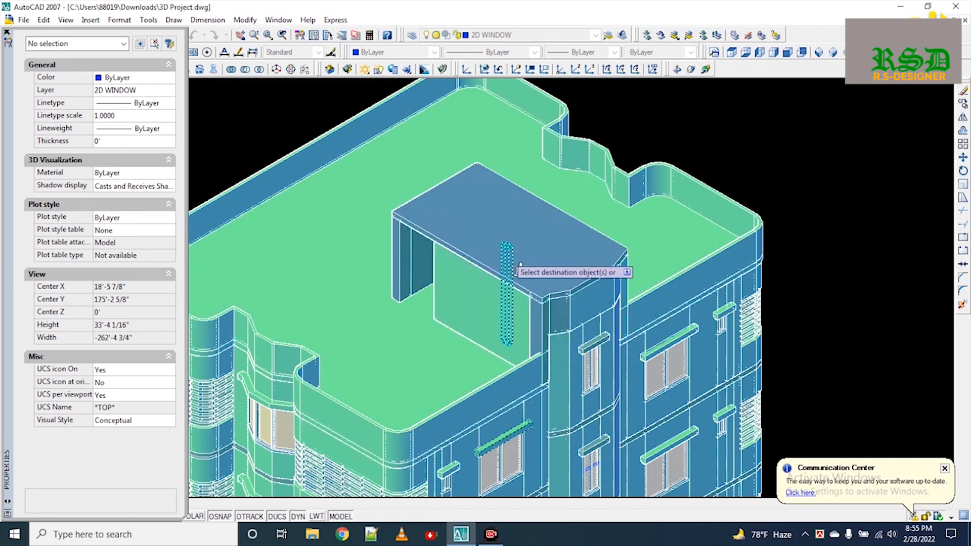
click(590, 233)
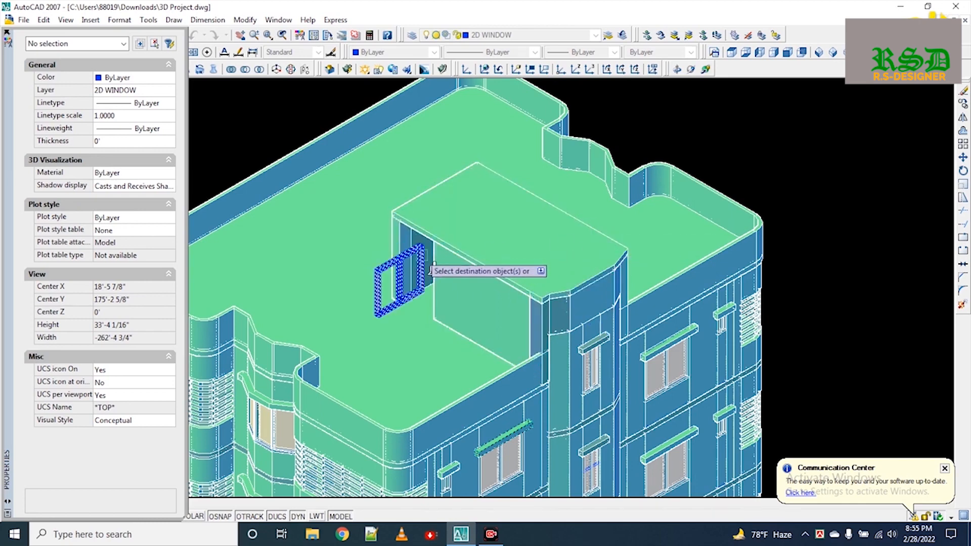
scroll(423, 242, up, 3)
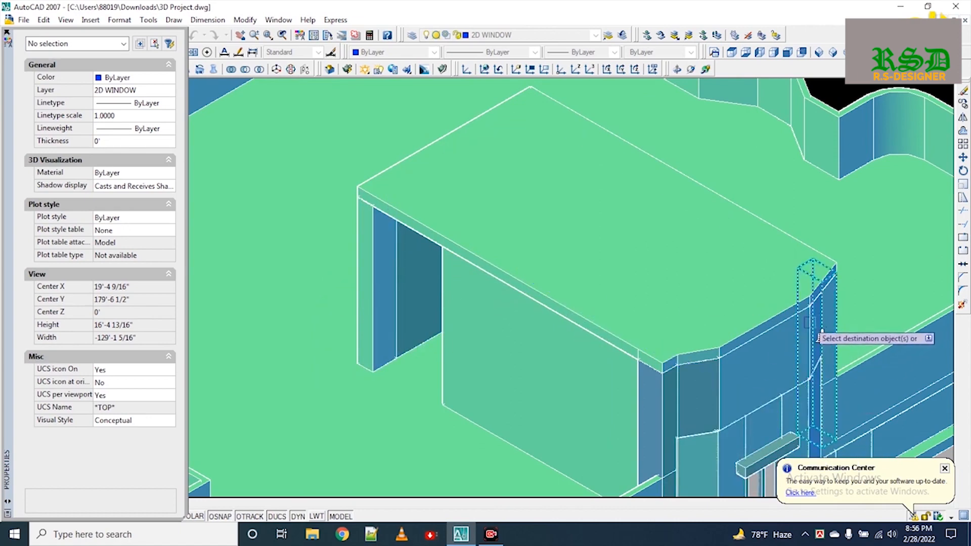
key(Escape)
middle_drag(627, 310, 583, 279)
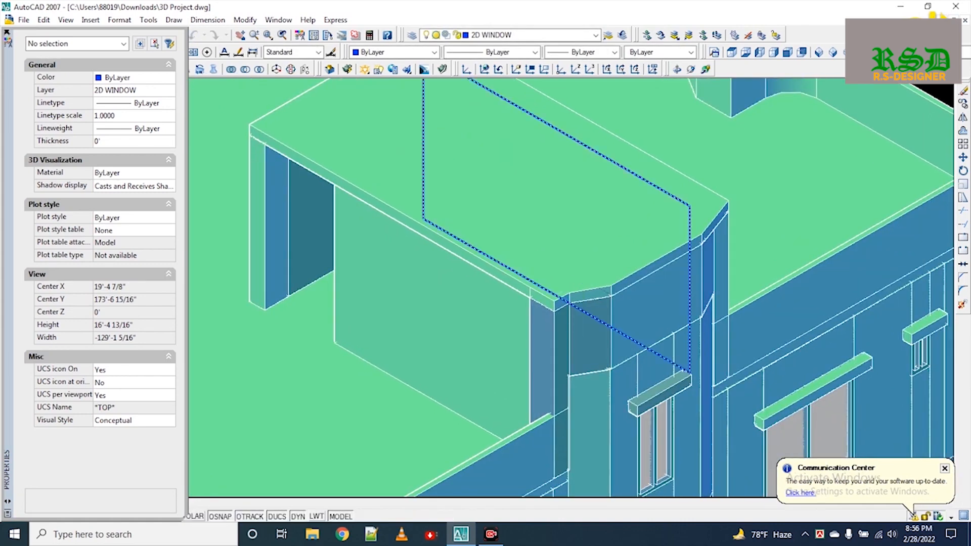
Step: Close the object properties display and examine the building's facade from the rooftop stair room down to the ground floor
click(7, 32)
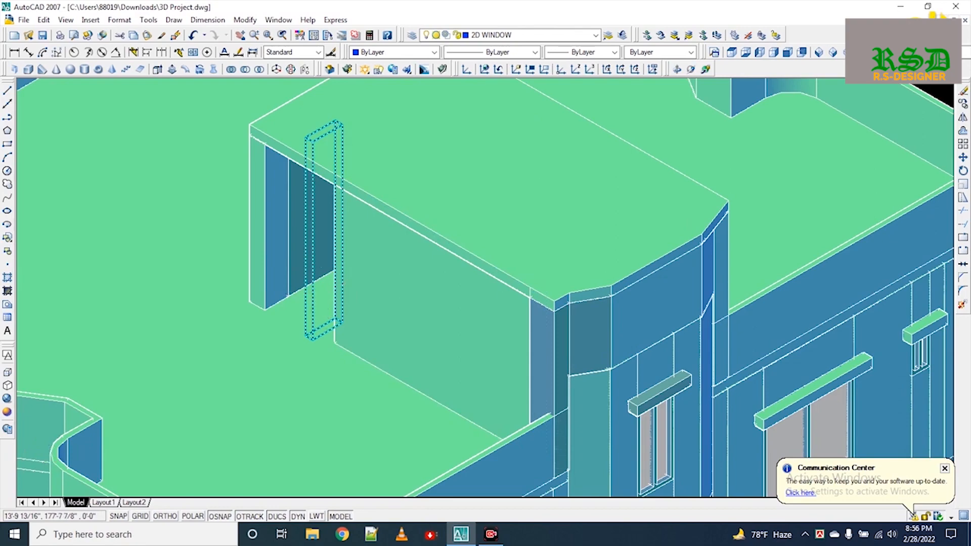
scroll(312, 307, down, 2)
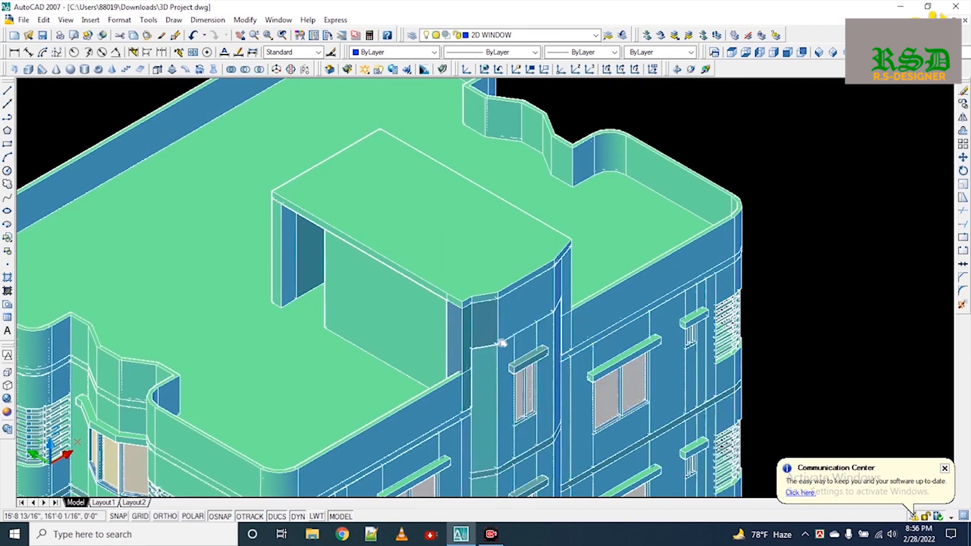
middle_drag(502, 343, 493, 313)
mouse_move(479, 274)
middle_down()
mouse_move(467, 211)
mouse_move(462, 283)
middle_up()
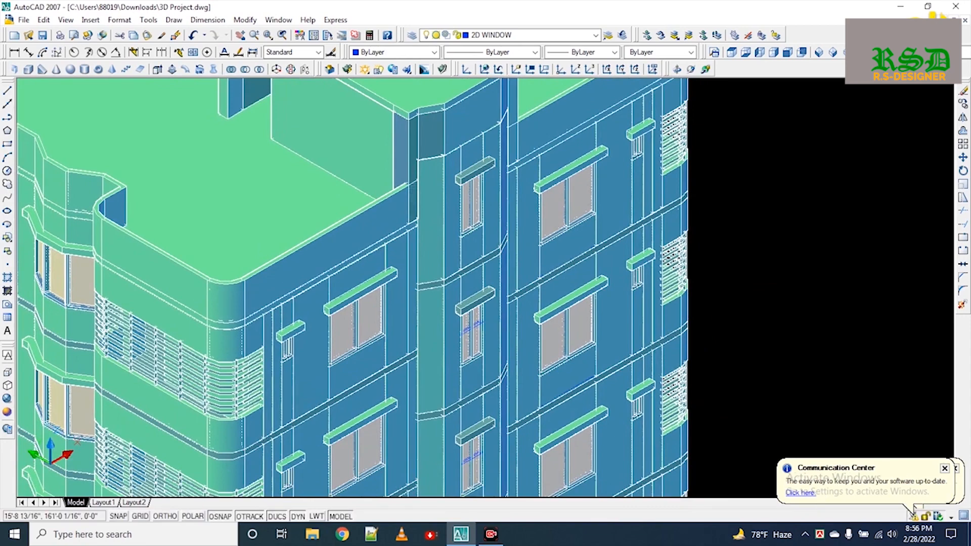
scroll(463, 298, down, 2)
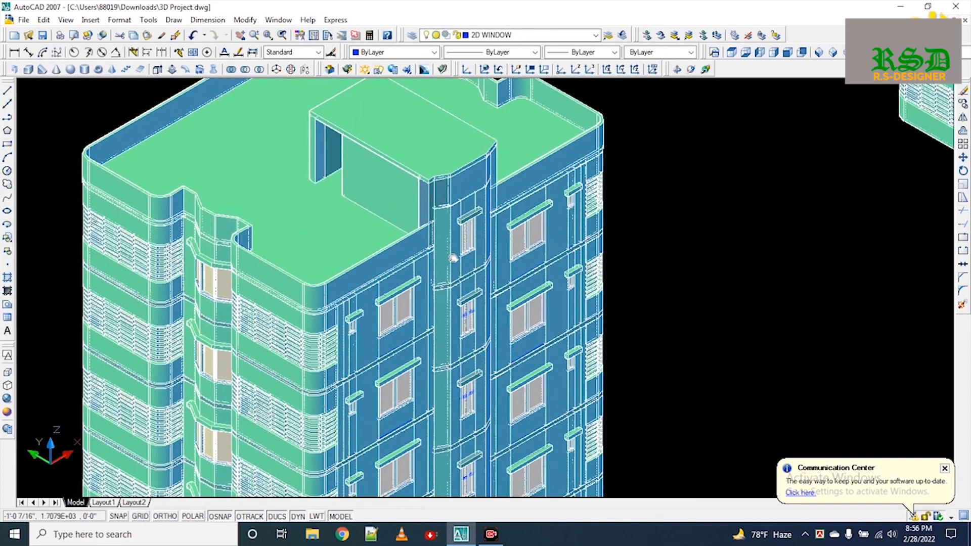
middle_drag(478, 387, 454, 258)
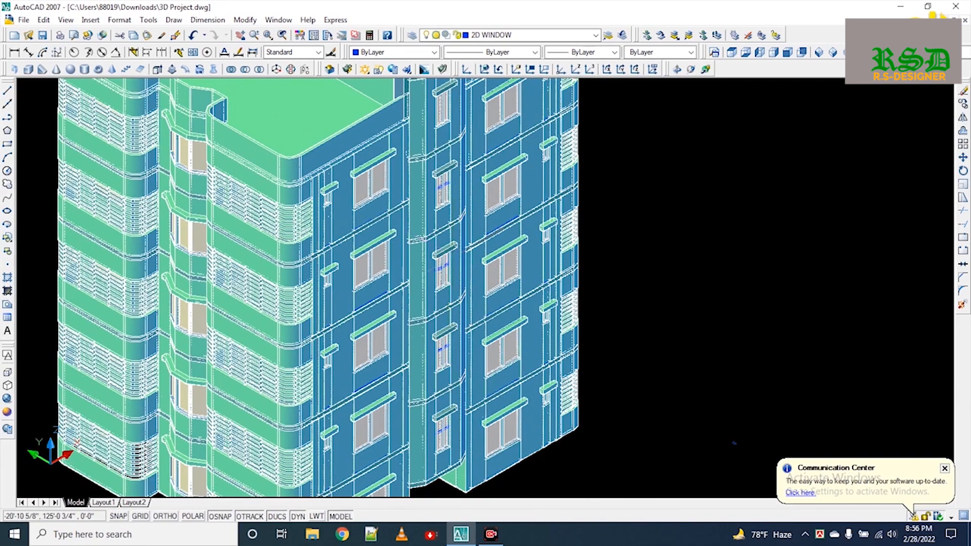
middle_drag(424, 288, 419, 276)
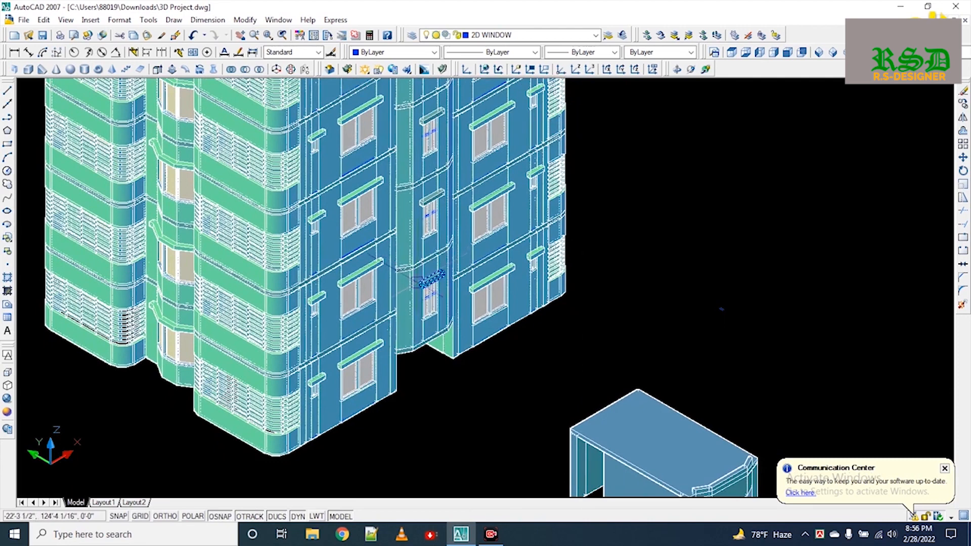